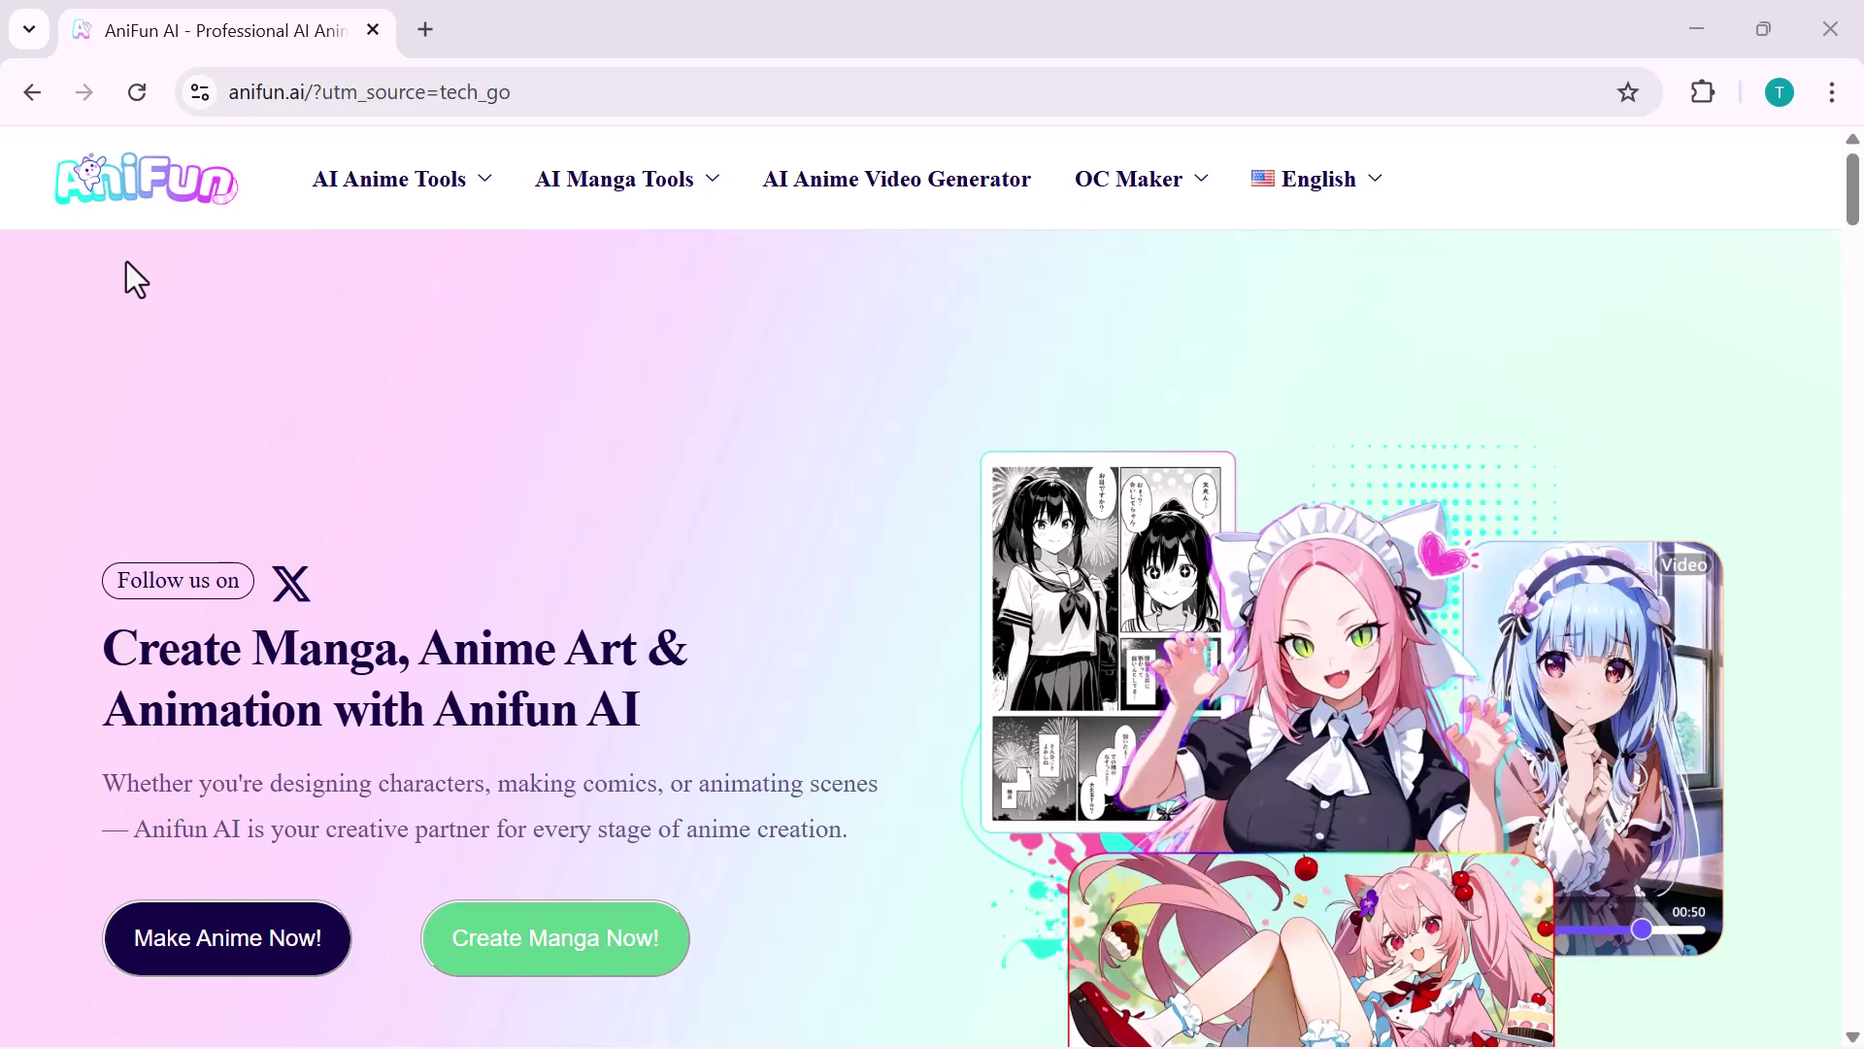
scroll(241, 555, "down", 2)
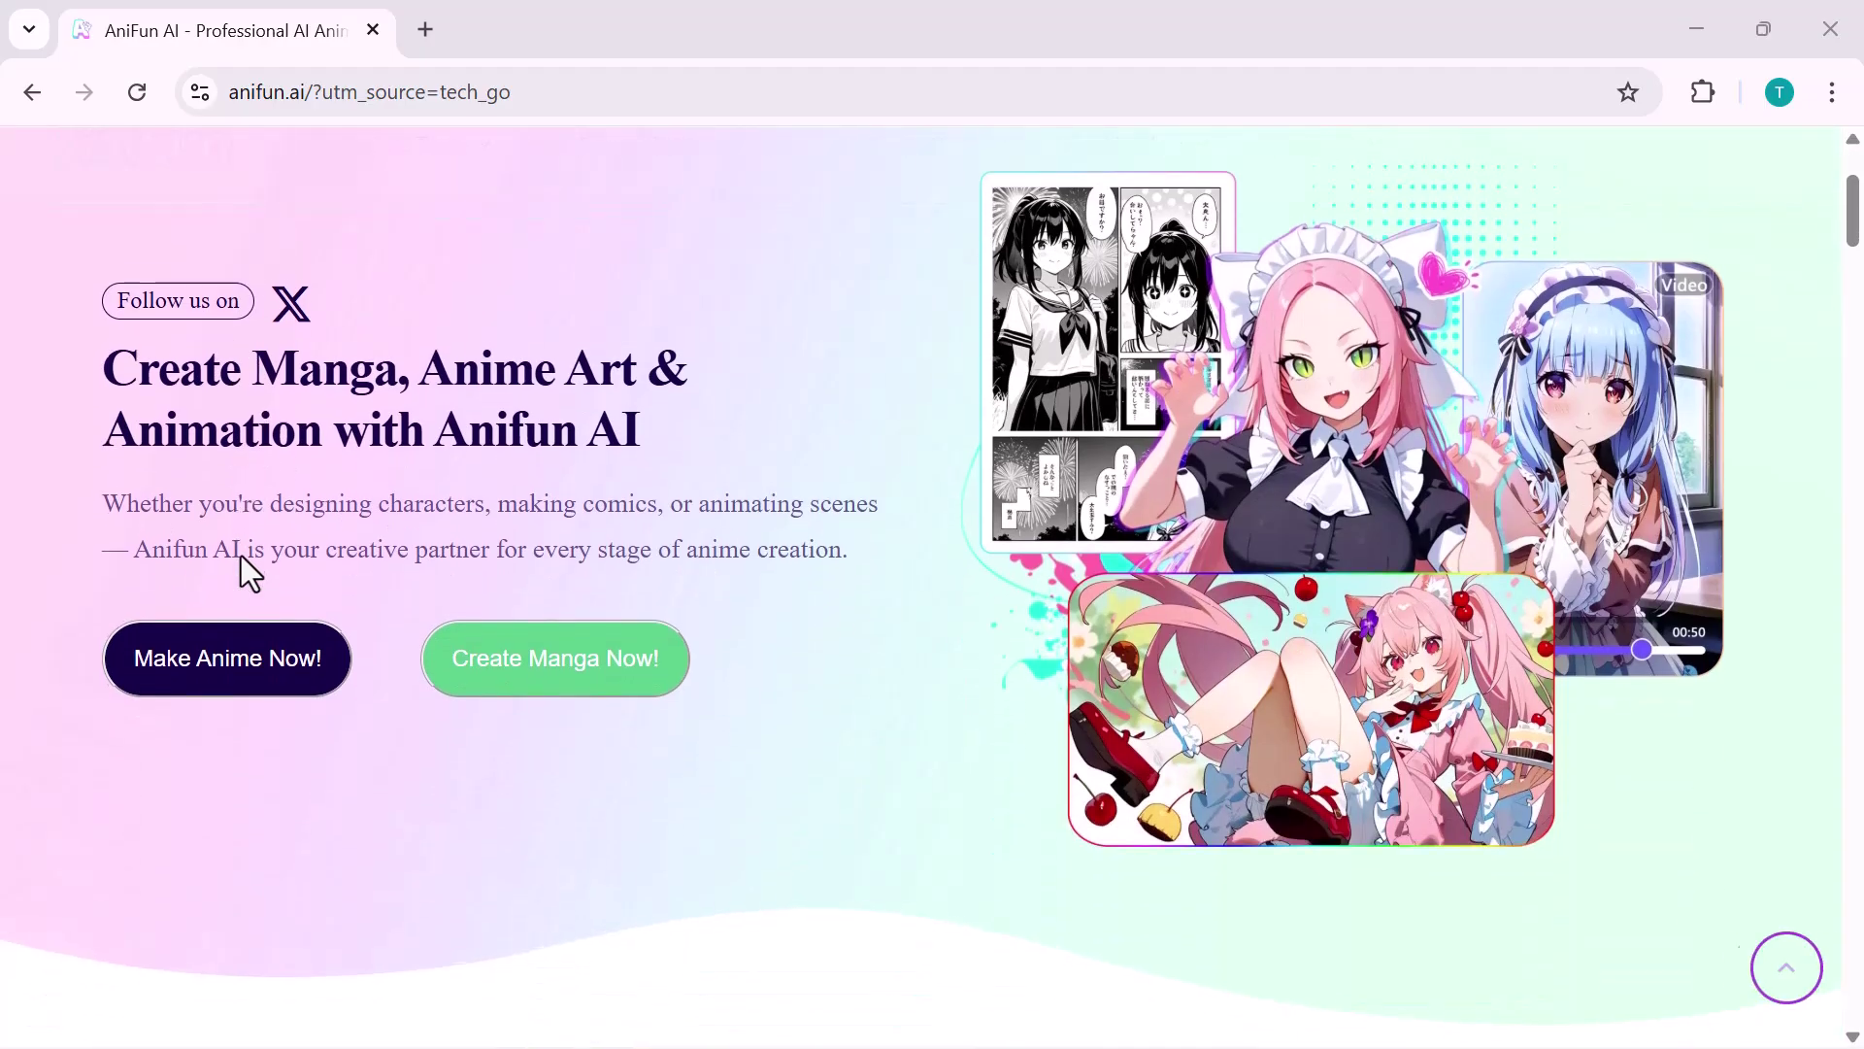
scroll(240, 556, "down", 3)
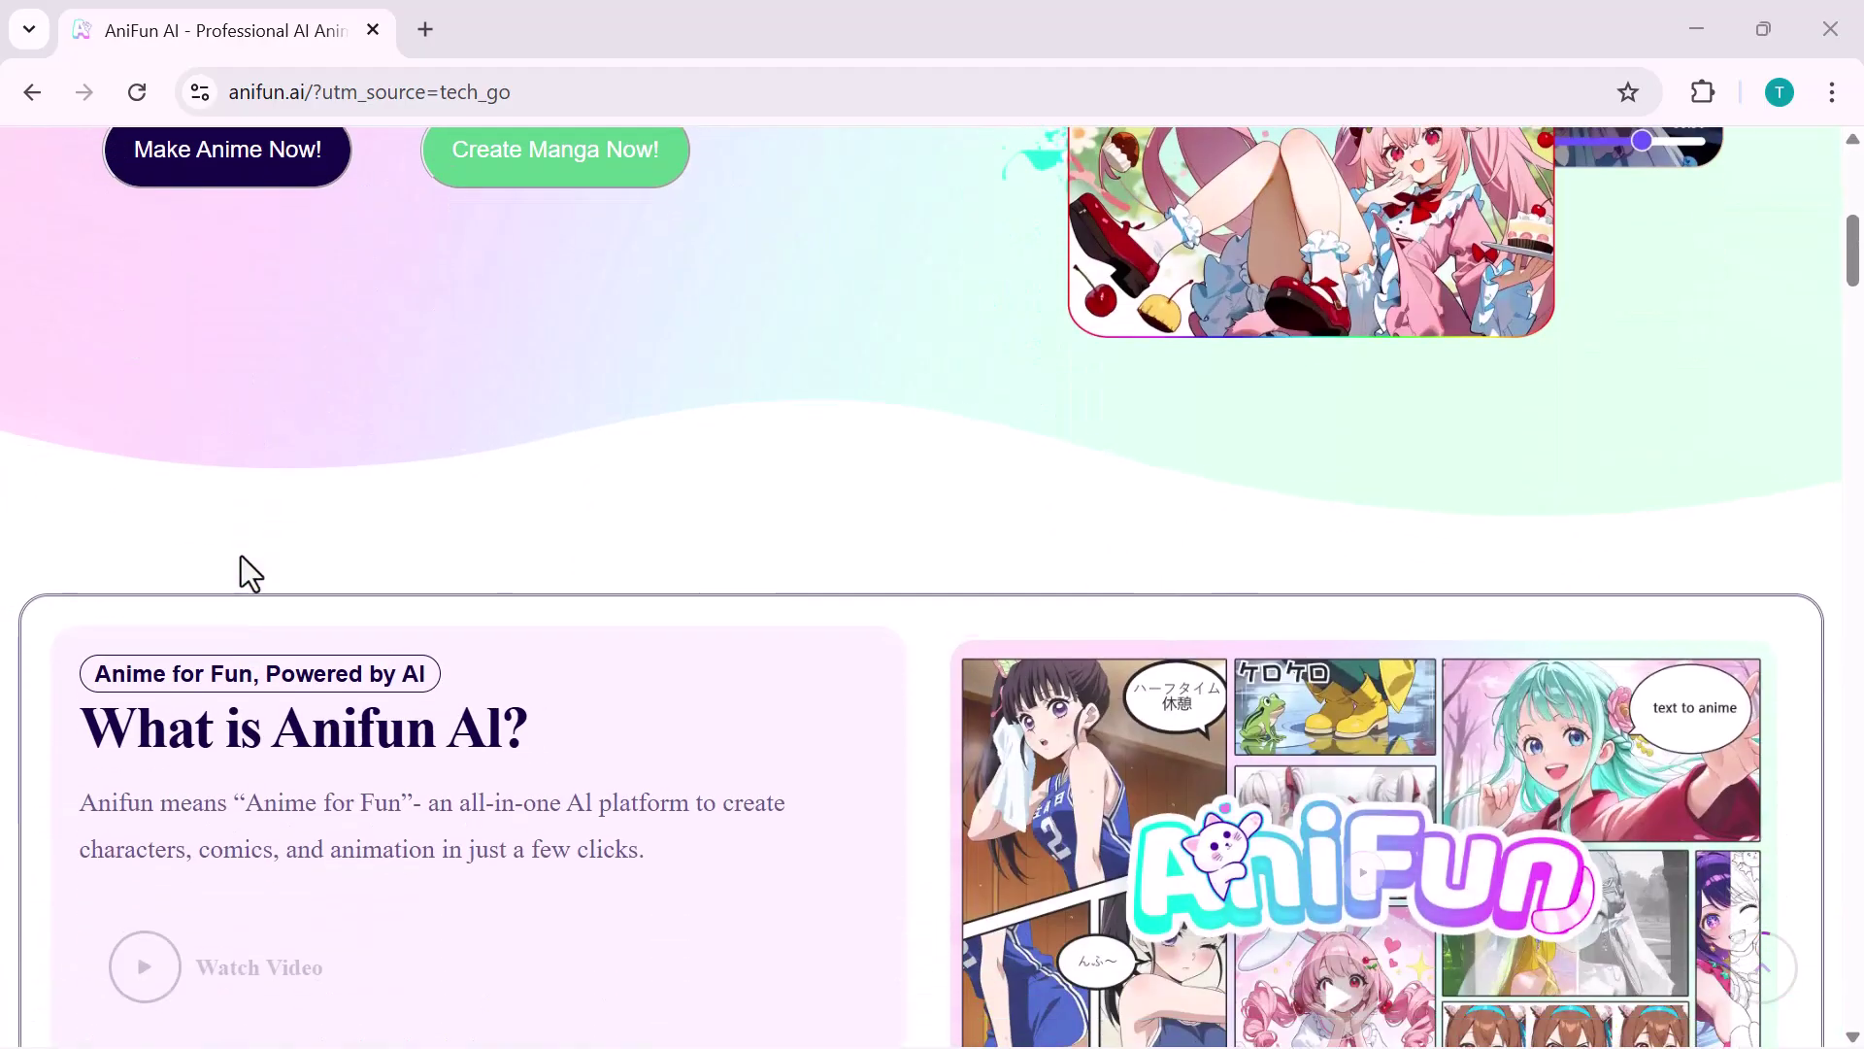
scroll(241, 555, "down", 1)
scroll(240, 556, "down", 1)
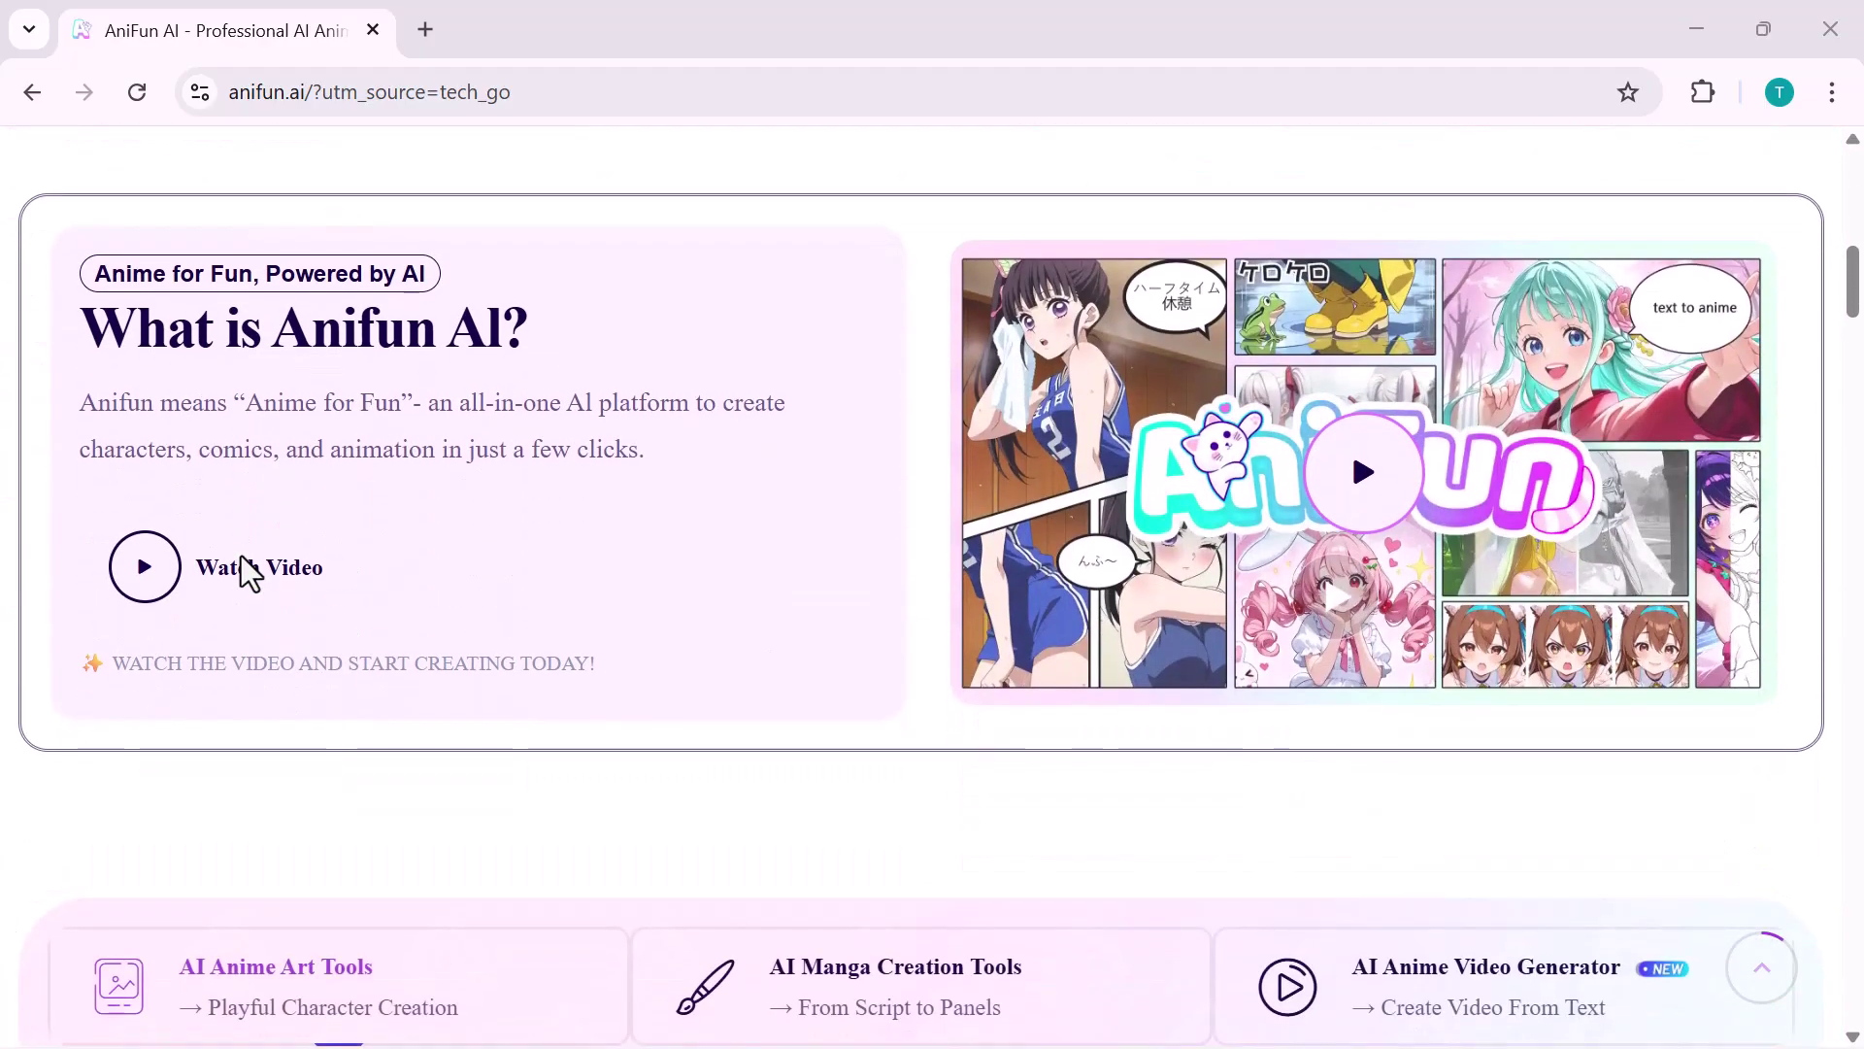
scroll(240, 555, "down", 1)
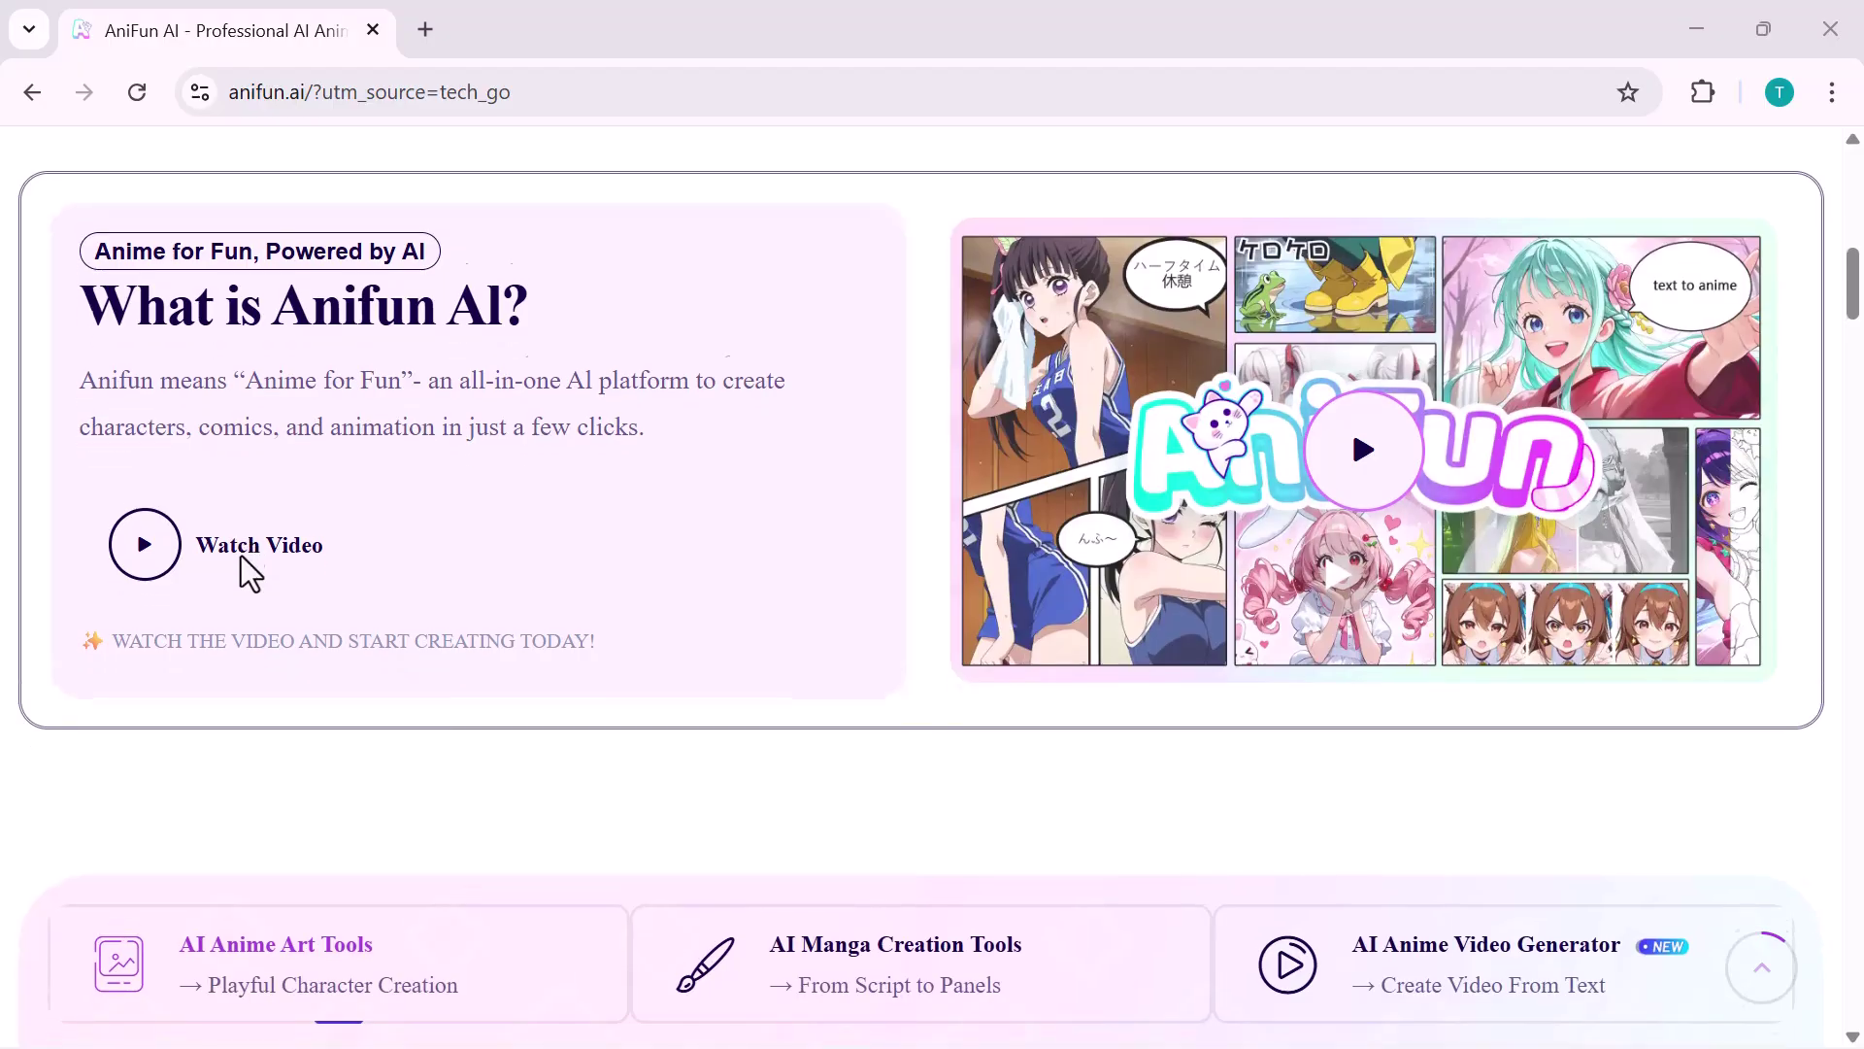
scroll(241, 555, "down", 3)
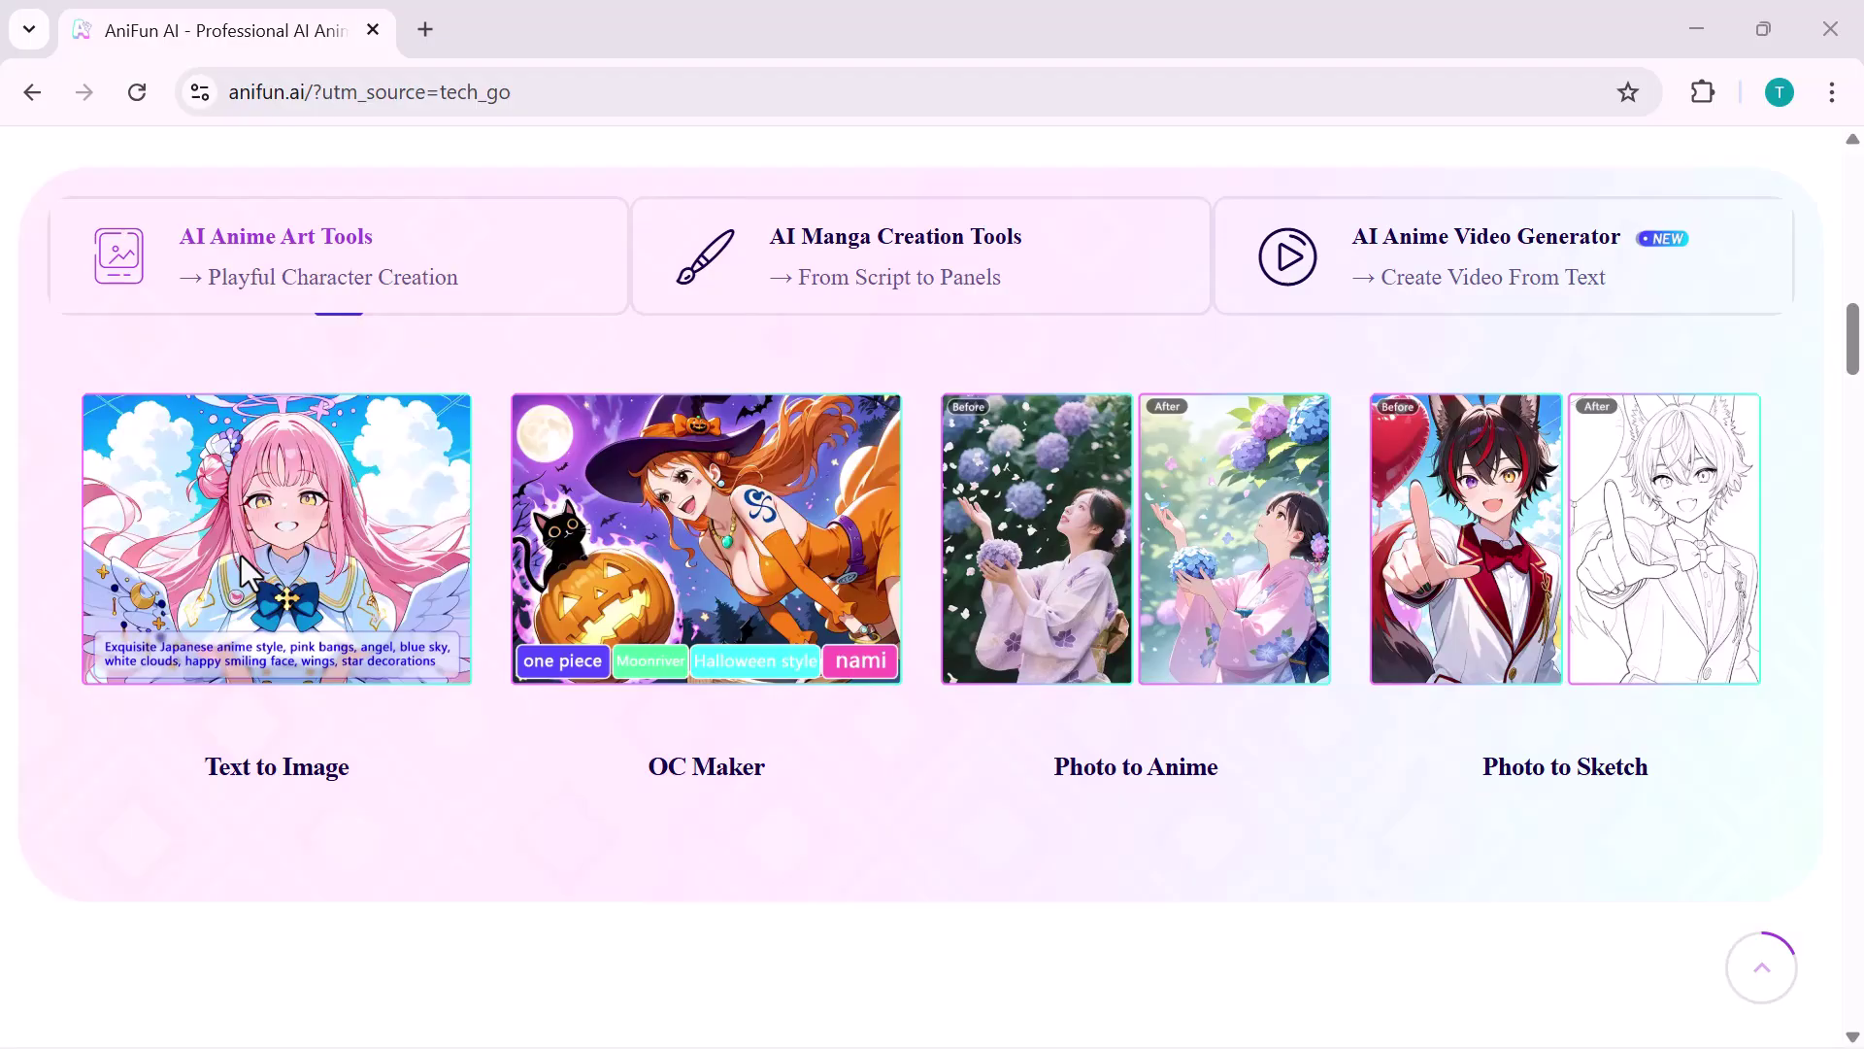
scroll(241, 554, "down", 2)
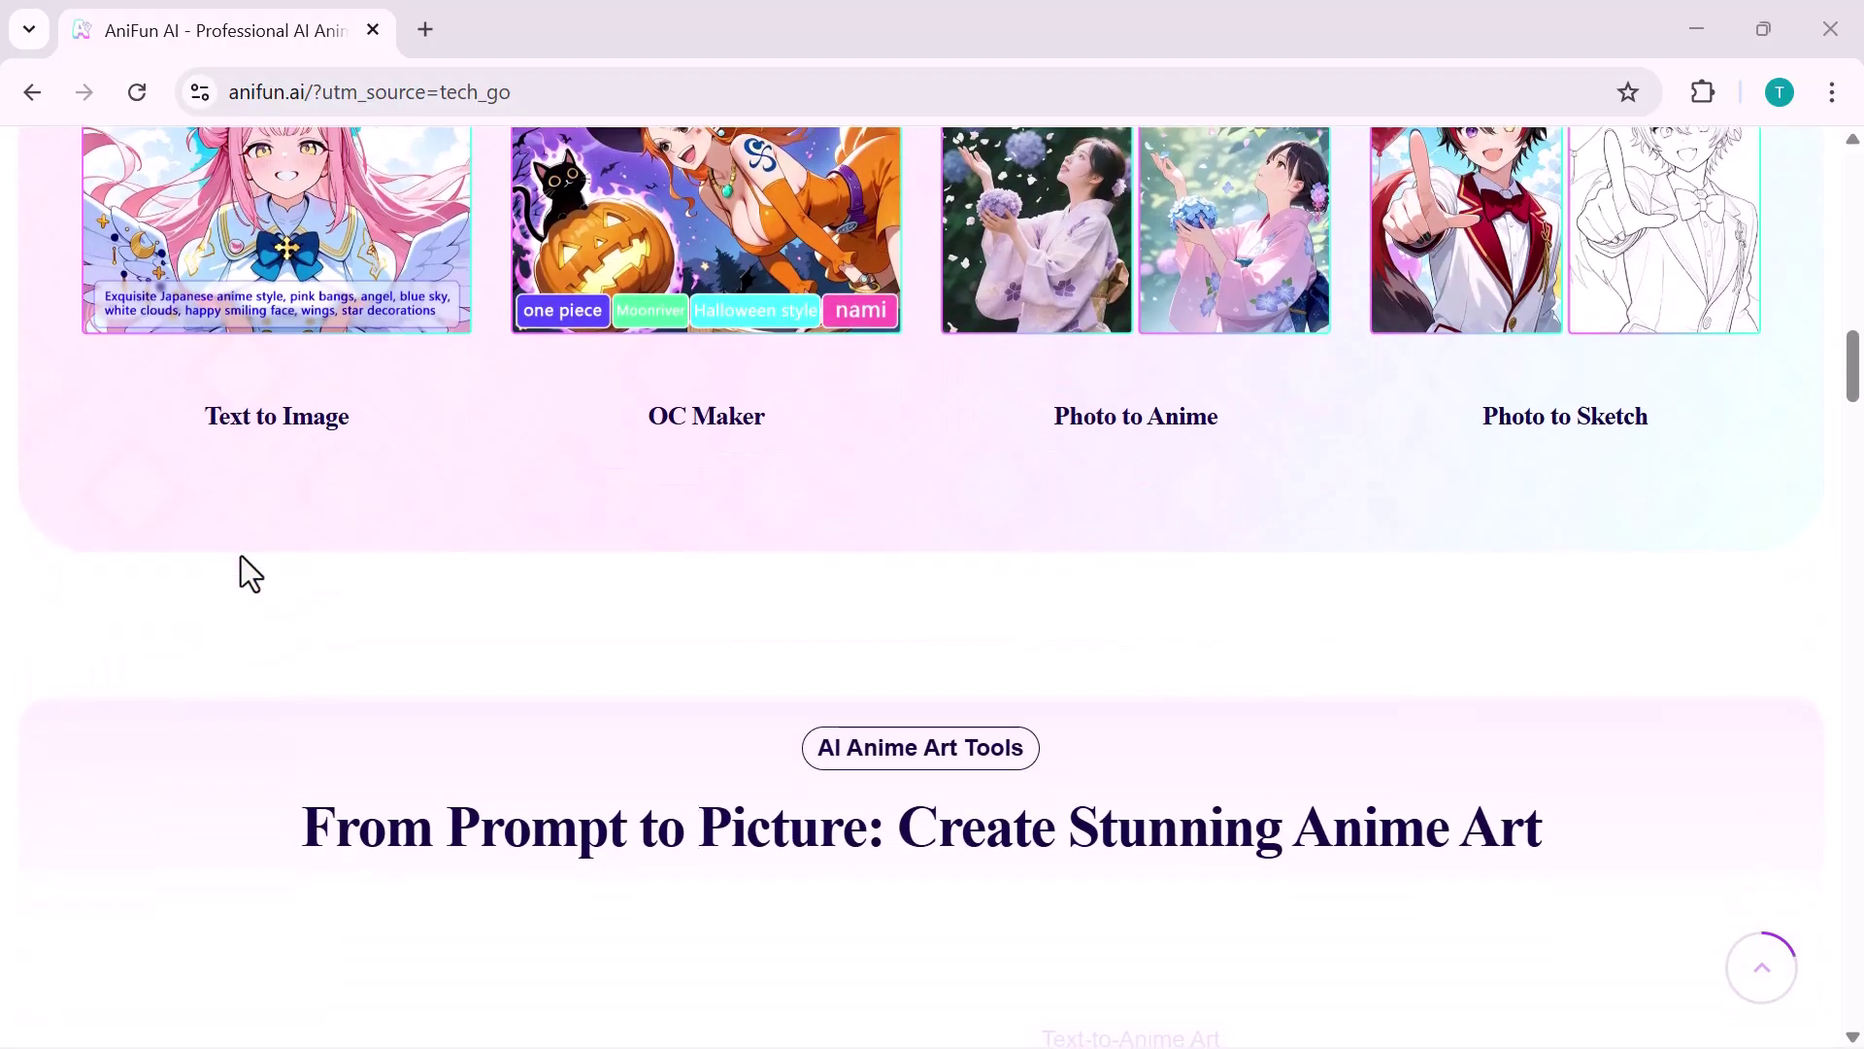
scroll(241, 554, "down", 2)
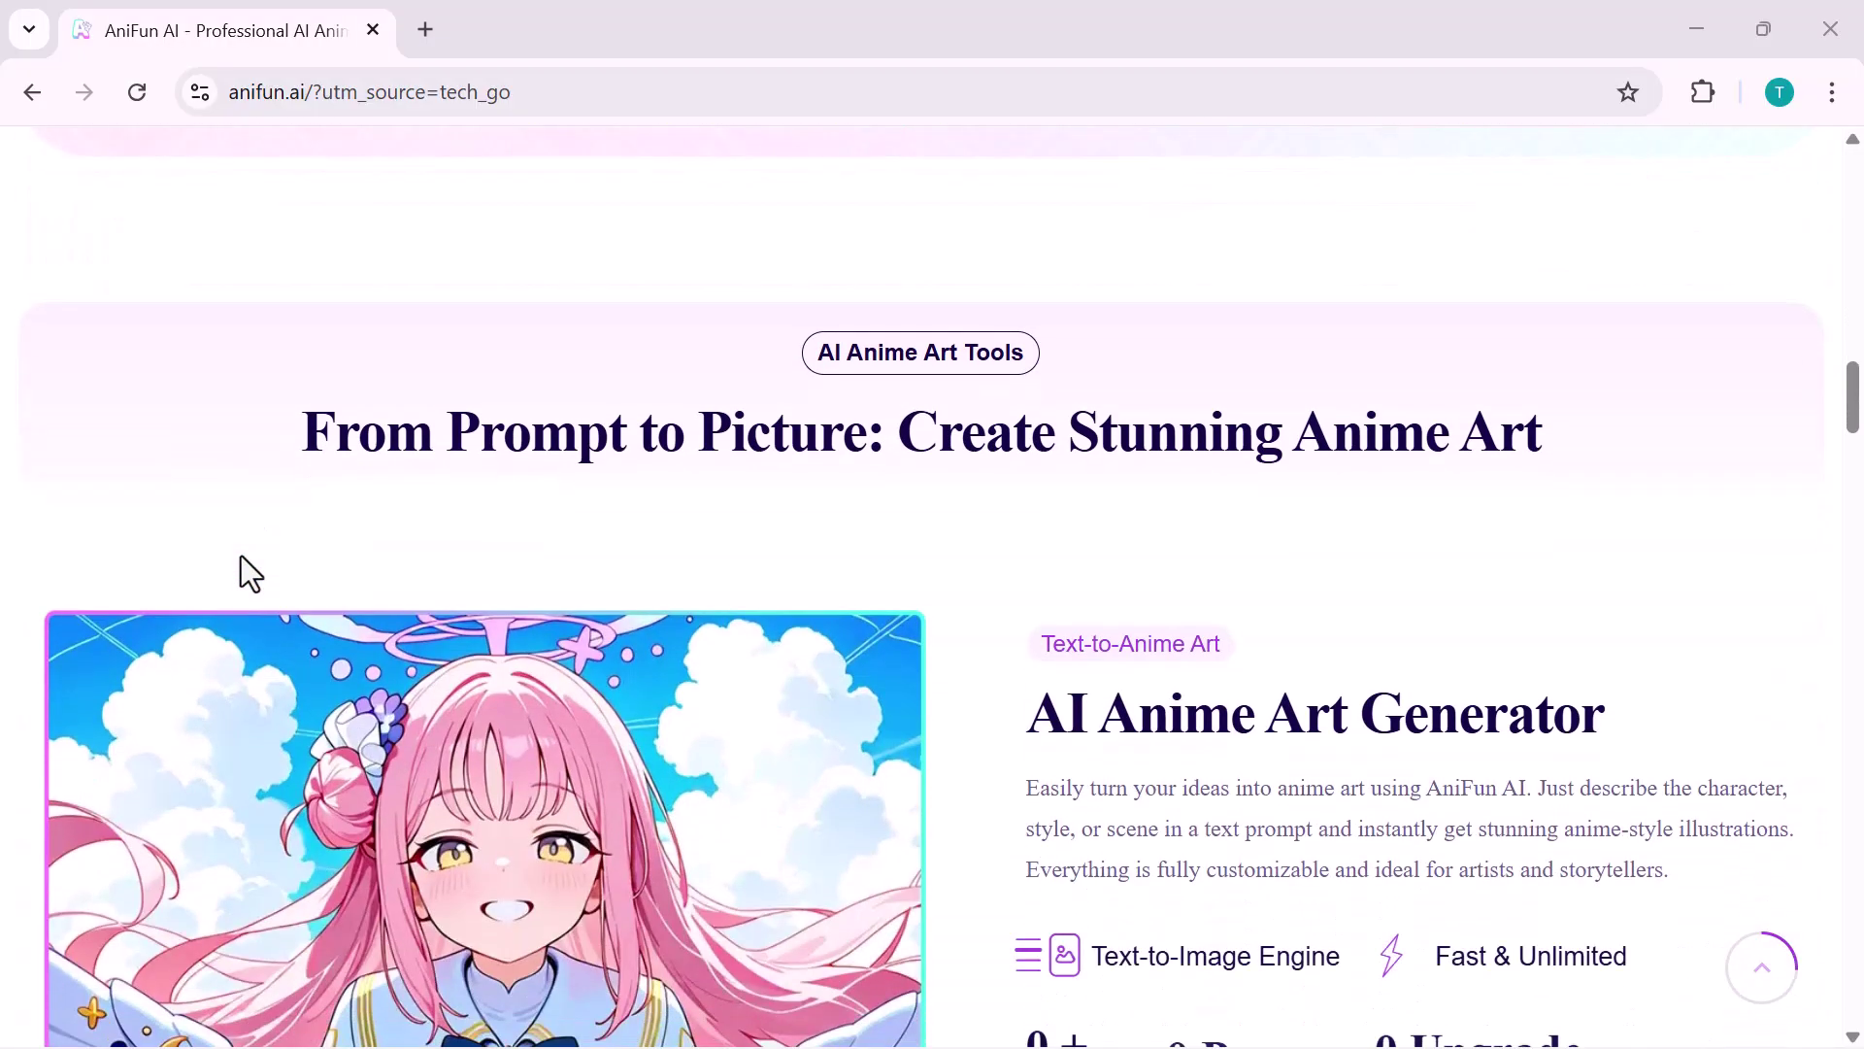
scroll(239, 555, "down", 2)
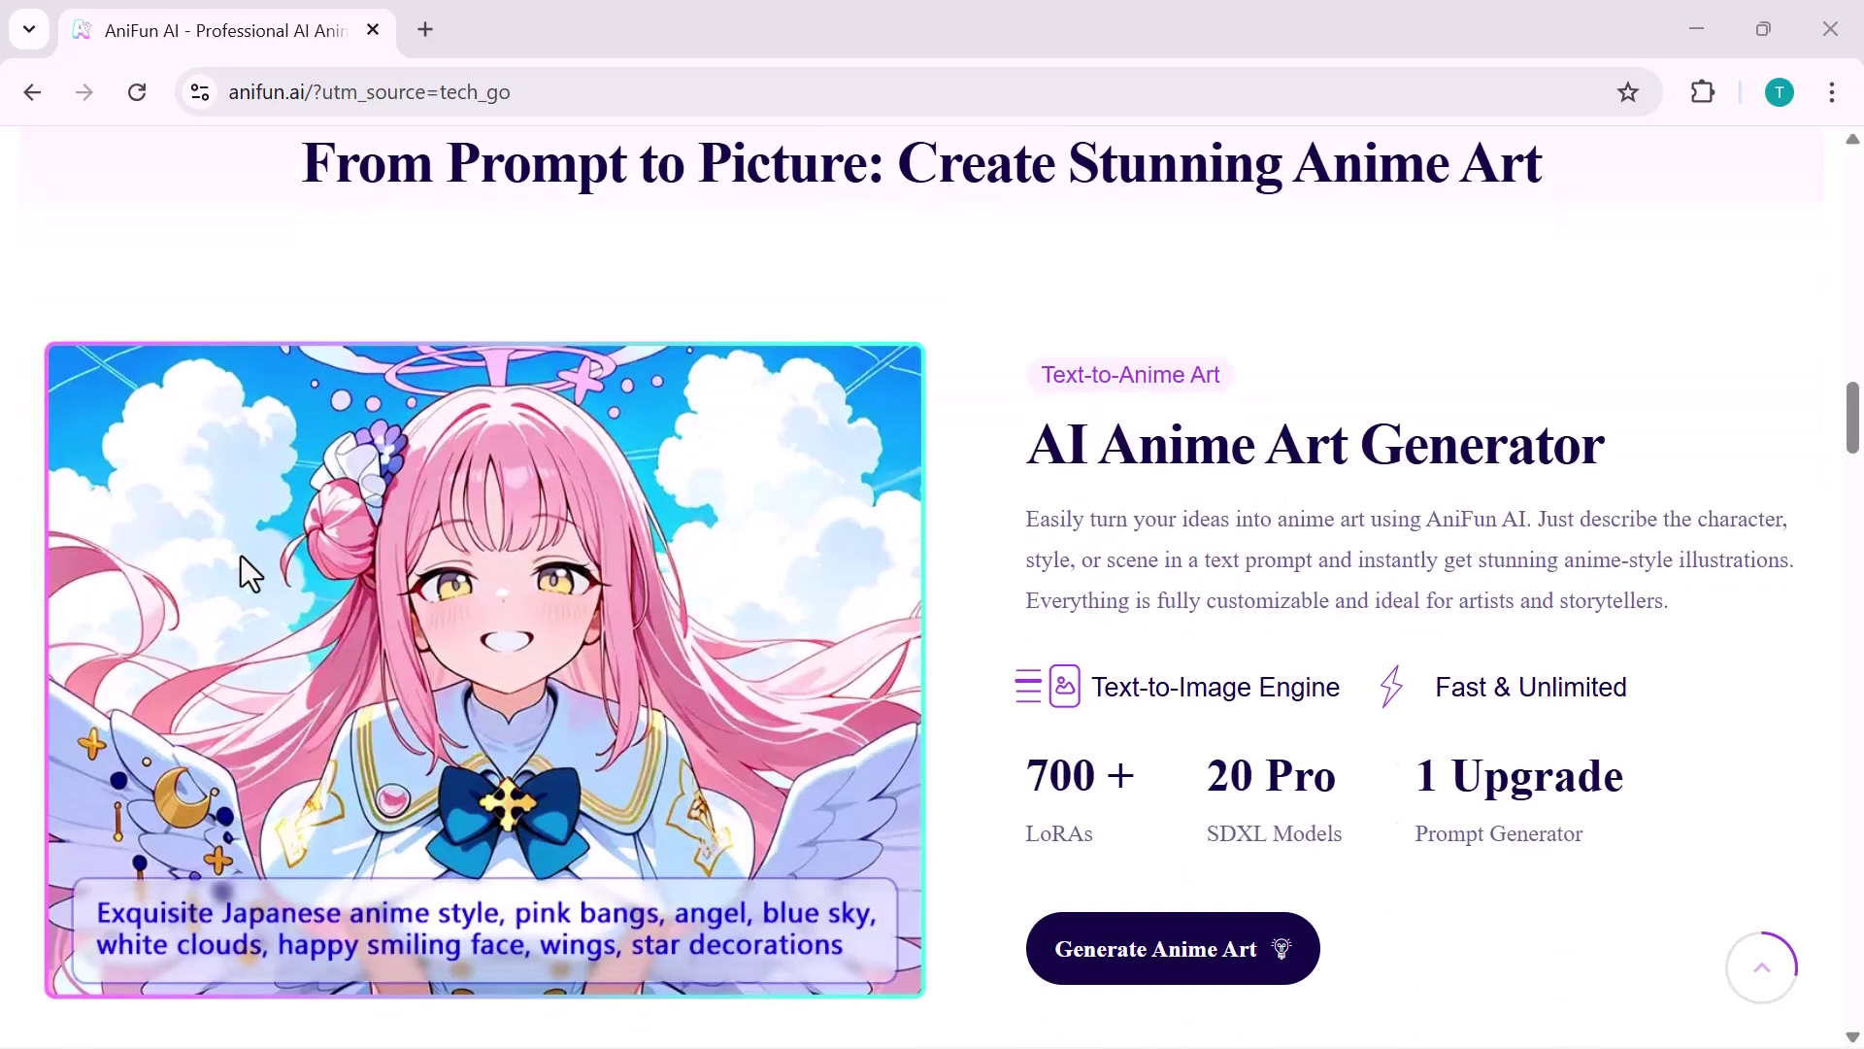
scroll(242, 557, "down", 2)
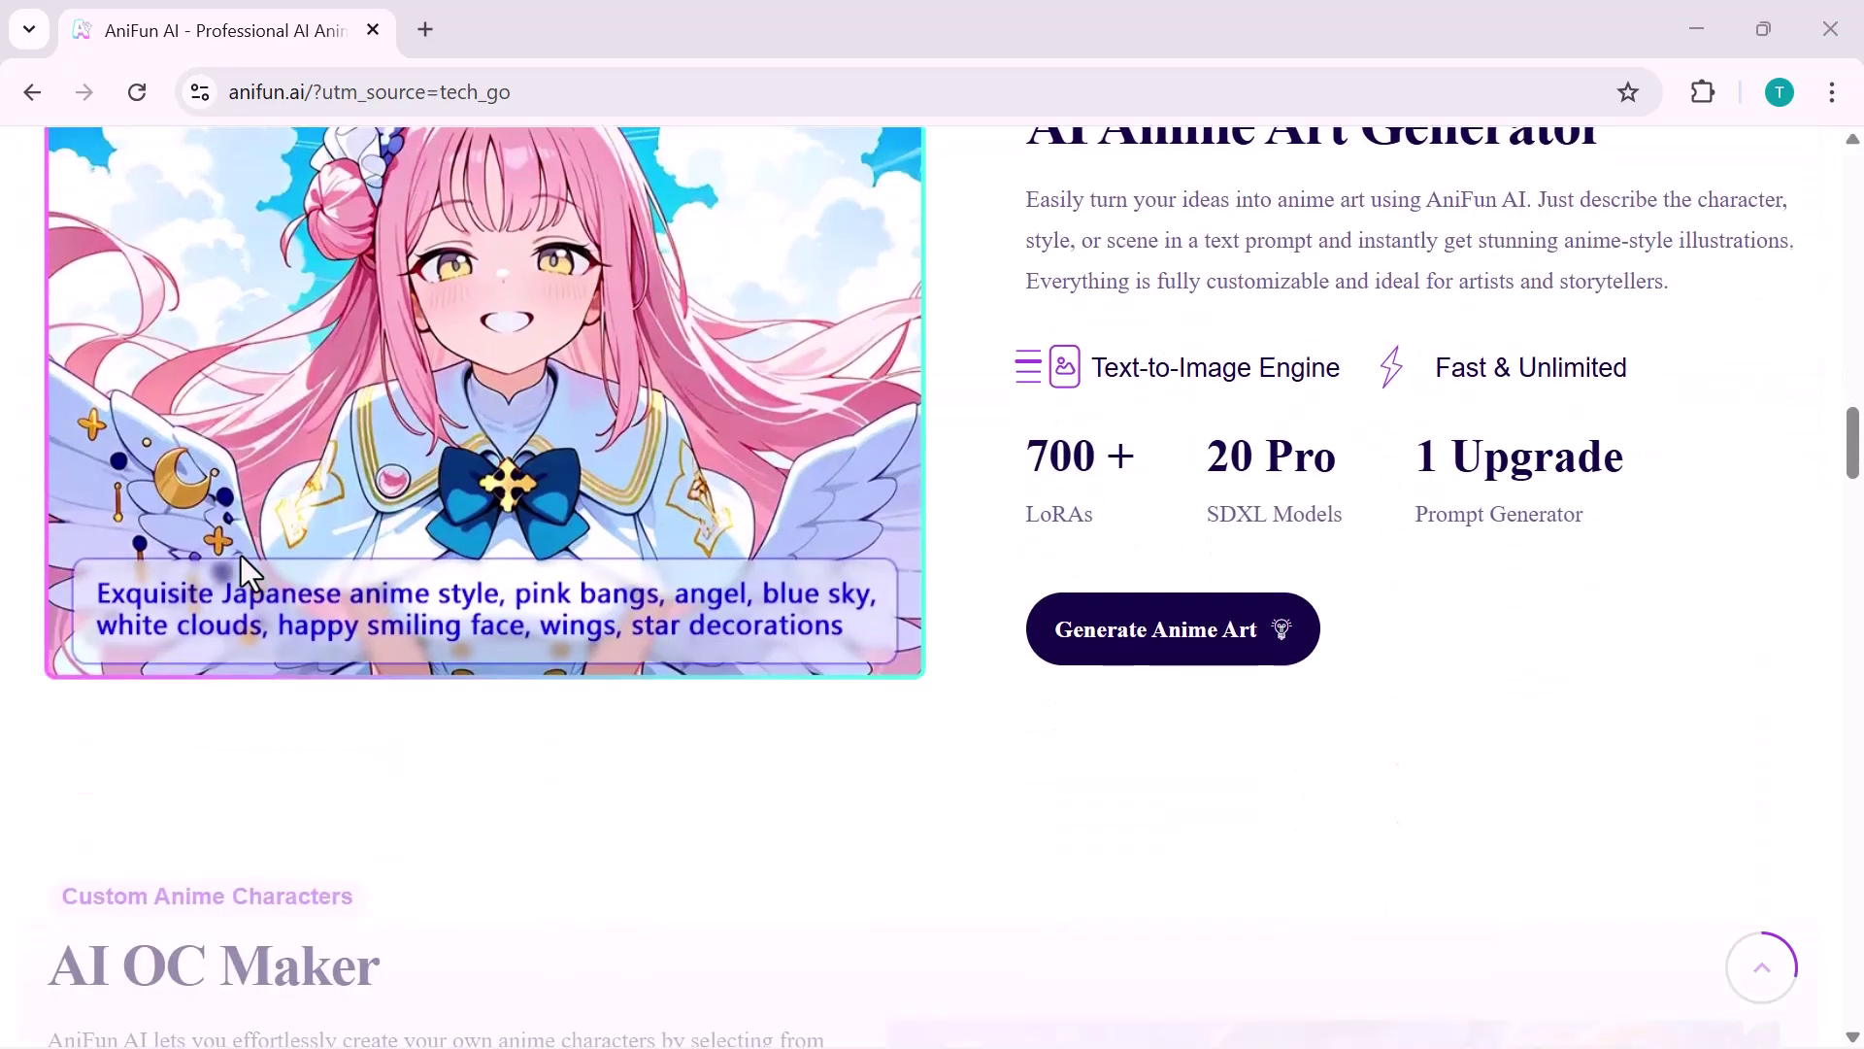
scroll(240, 556, "down", 3)
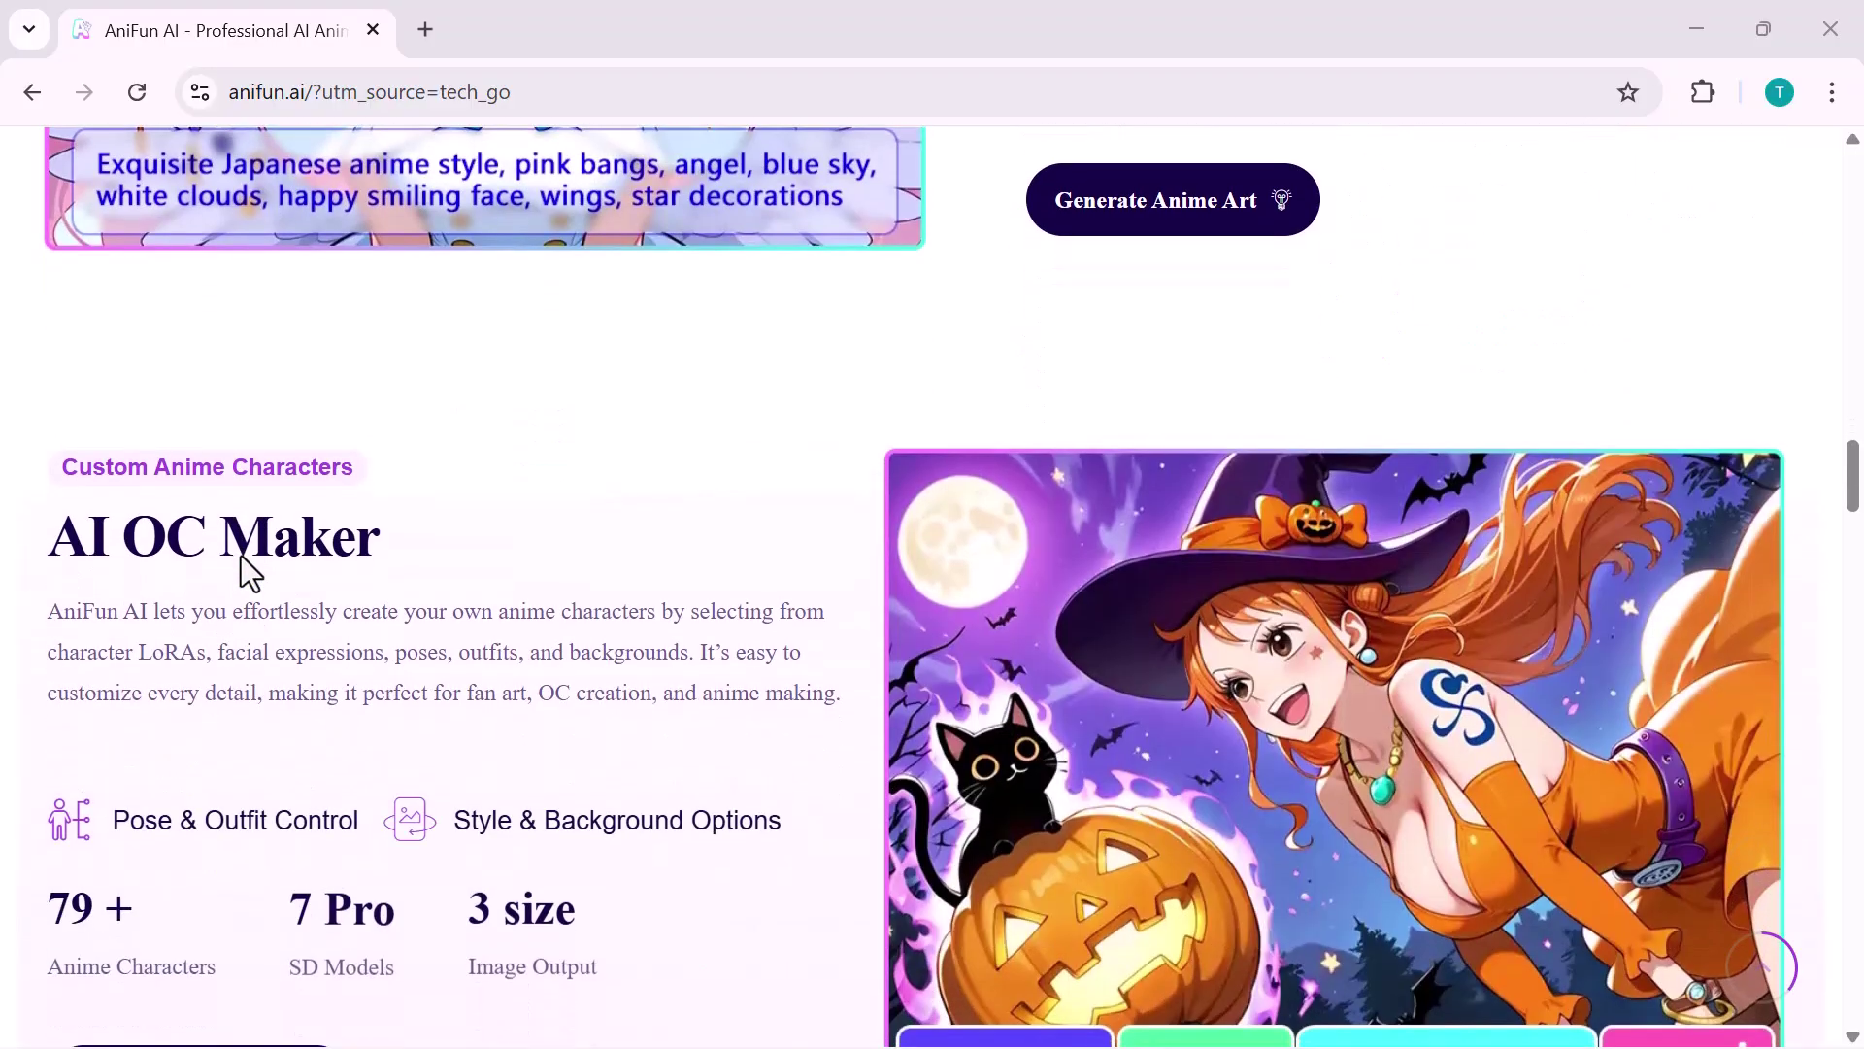
scroll(241, 555, "down", 1)
scroll(241, 554, "down", 1)
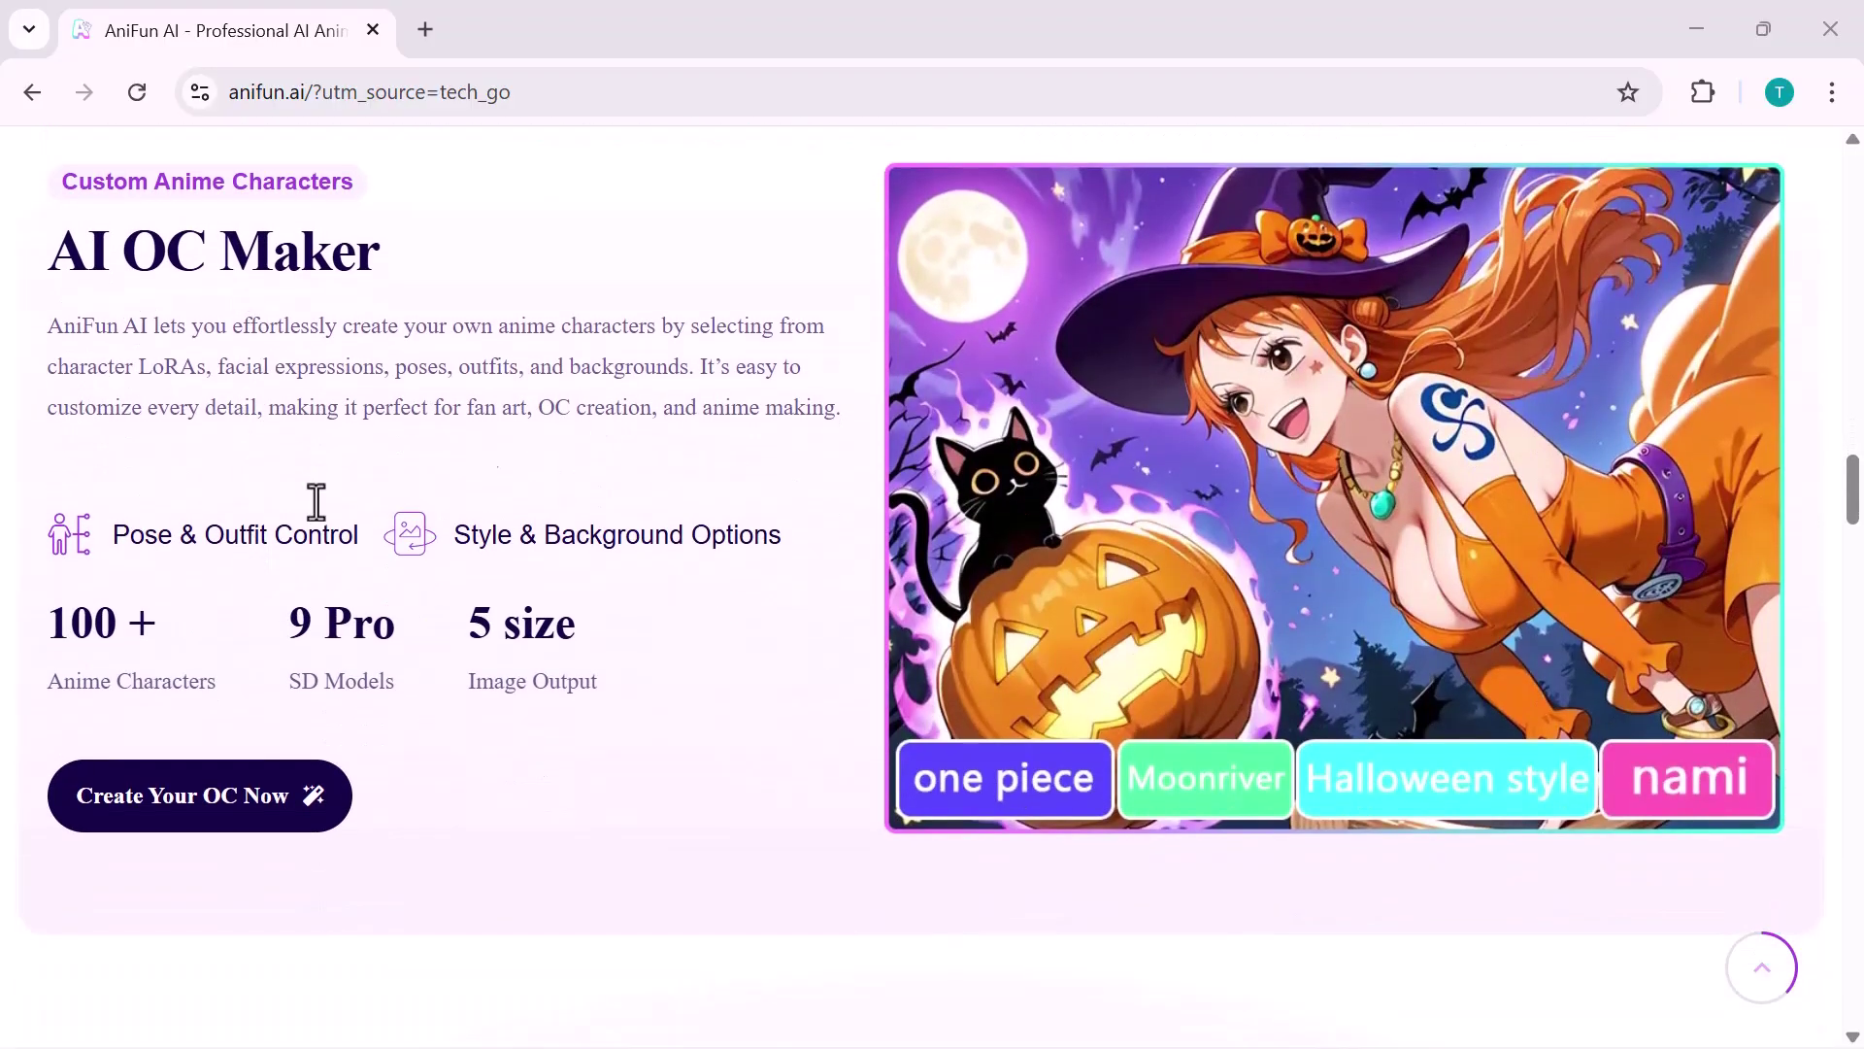
scroll(803, 680, "down", 2)
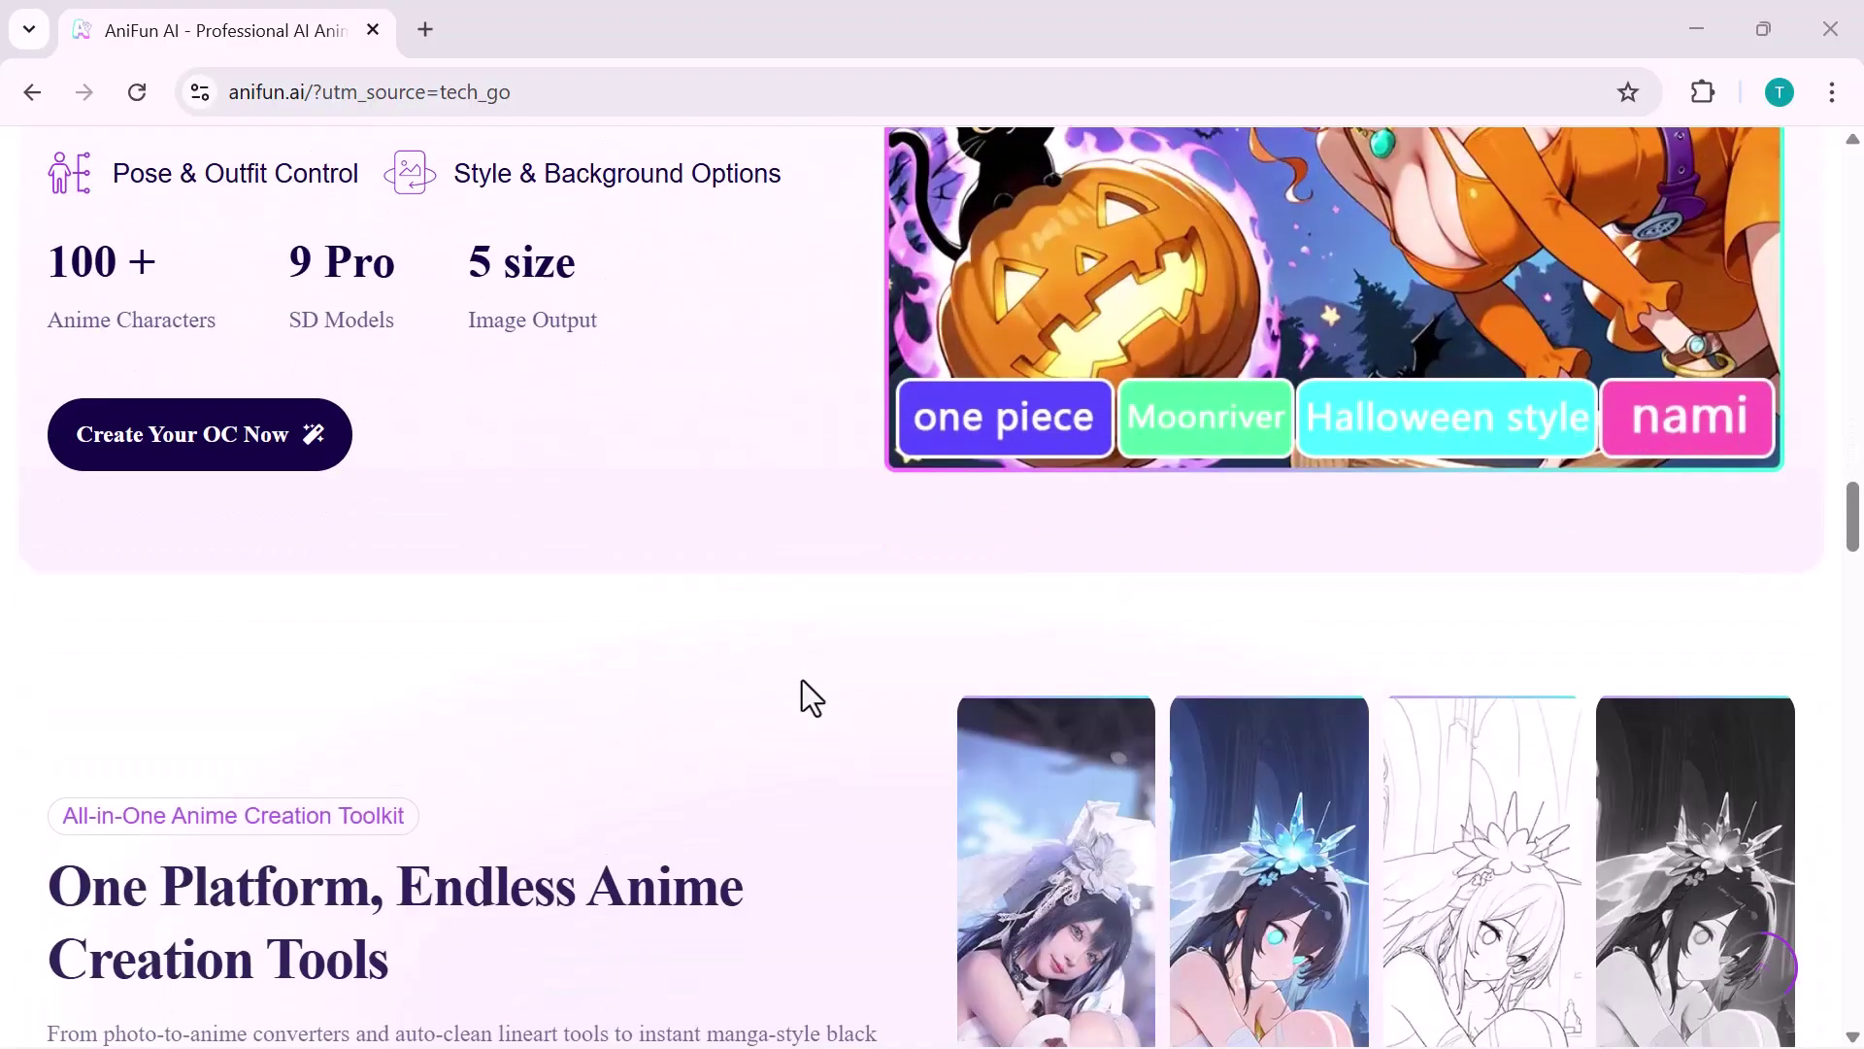
scroll(803, 681, "down", 2)
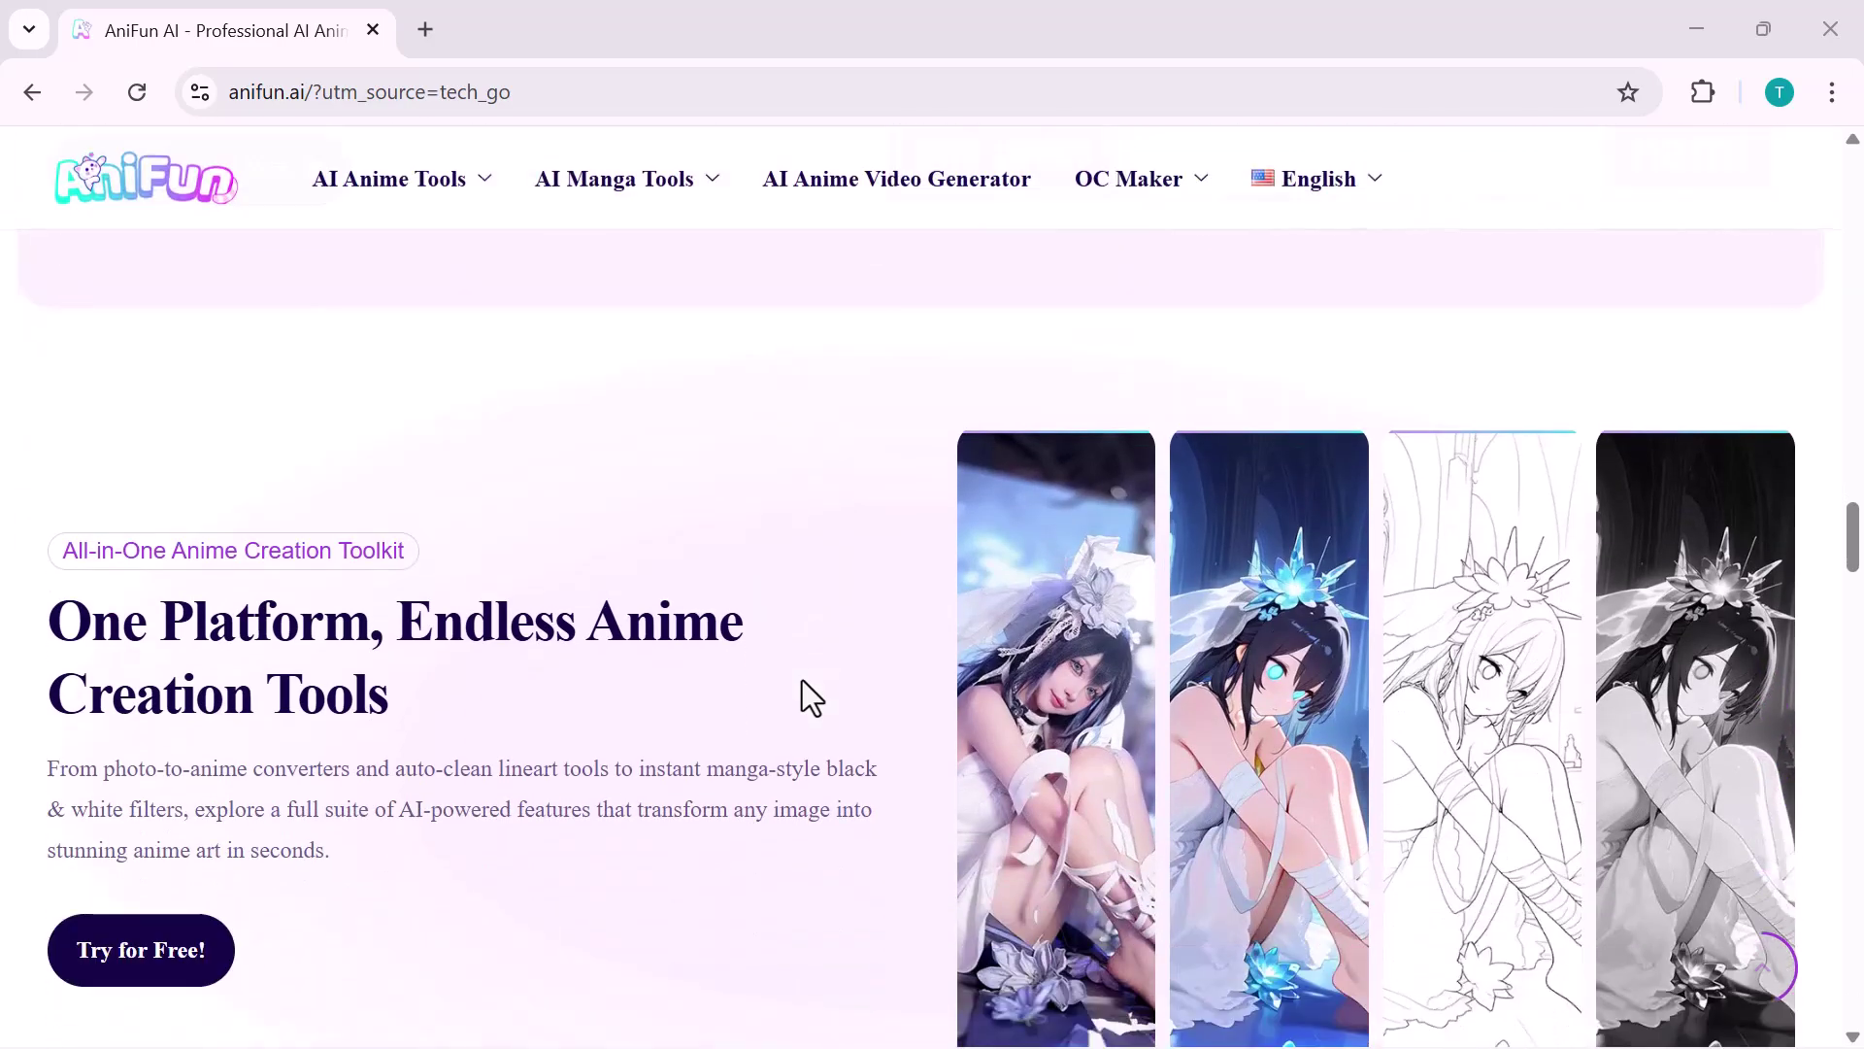
scroll(803, 681, "down", 1)
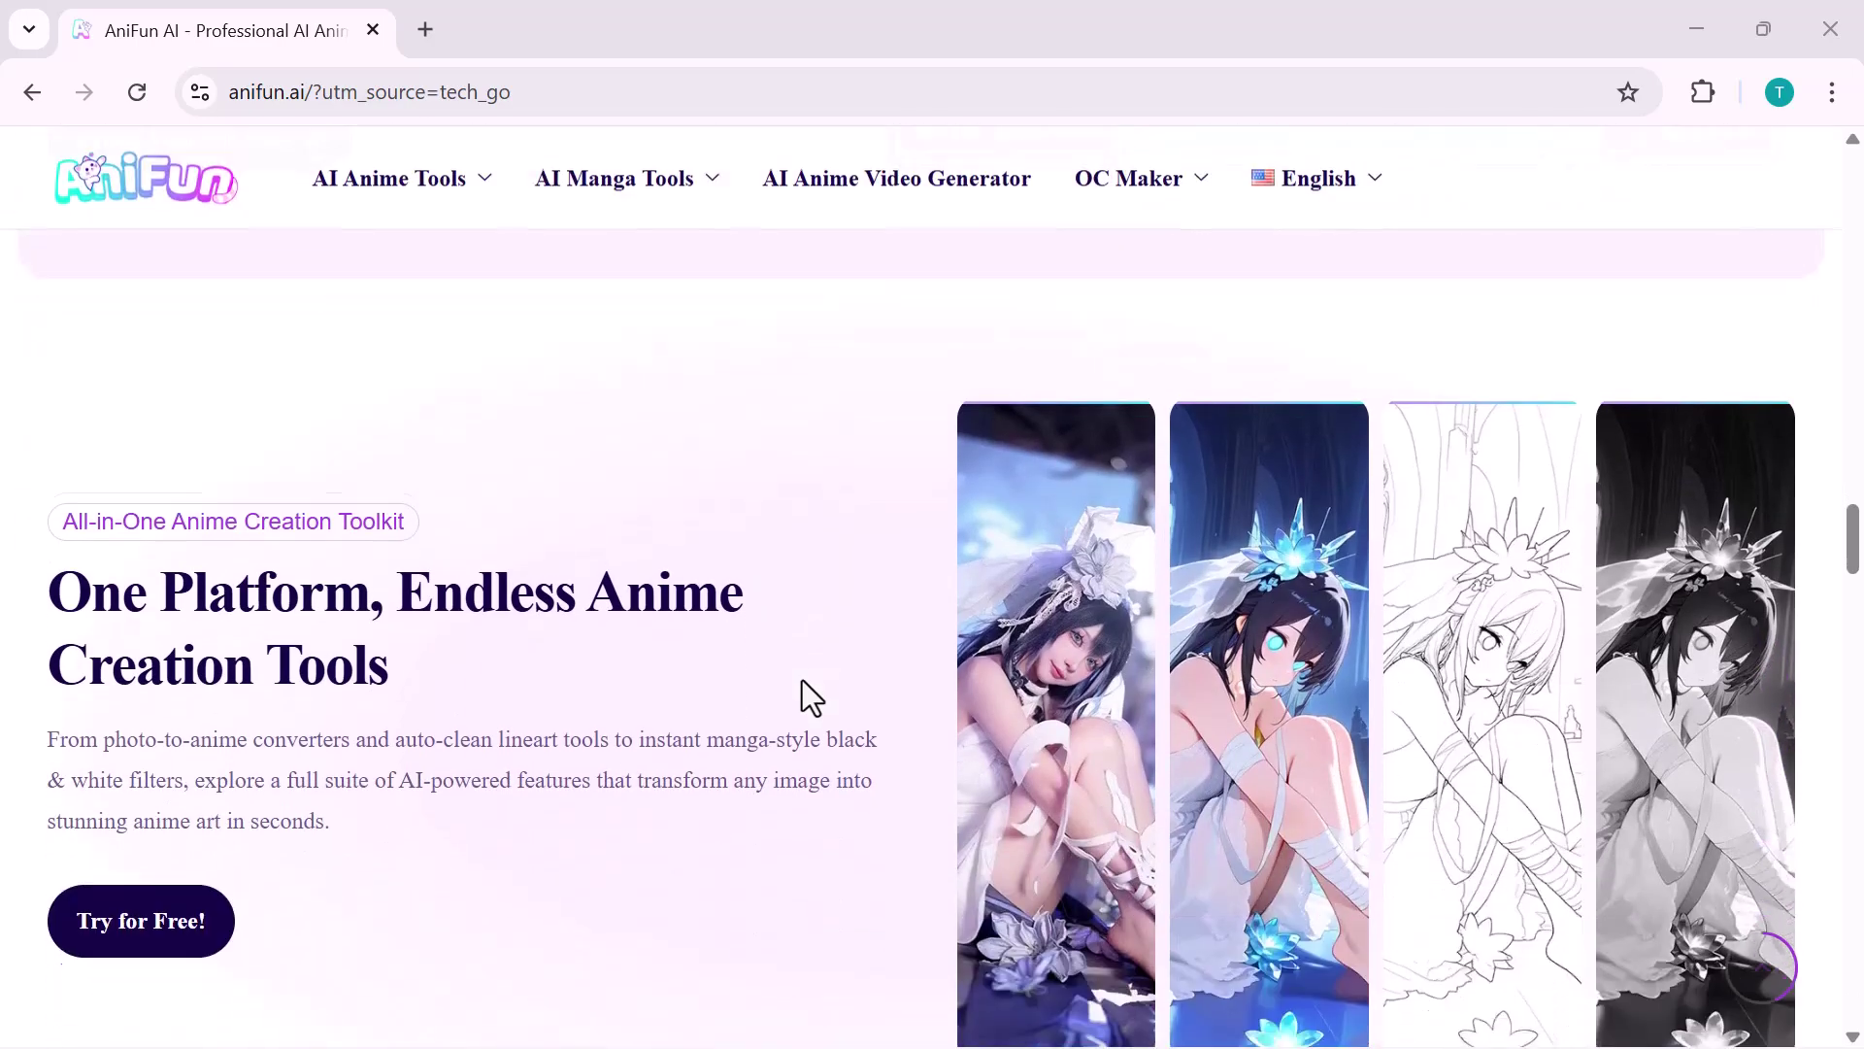
scroll(803, 681, "down", 1)
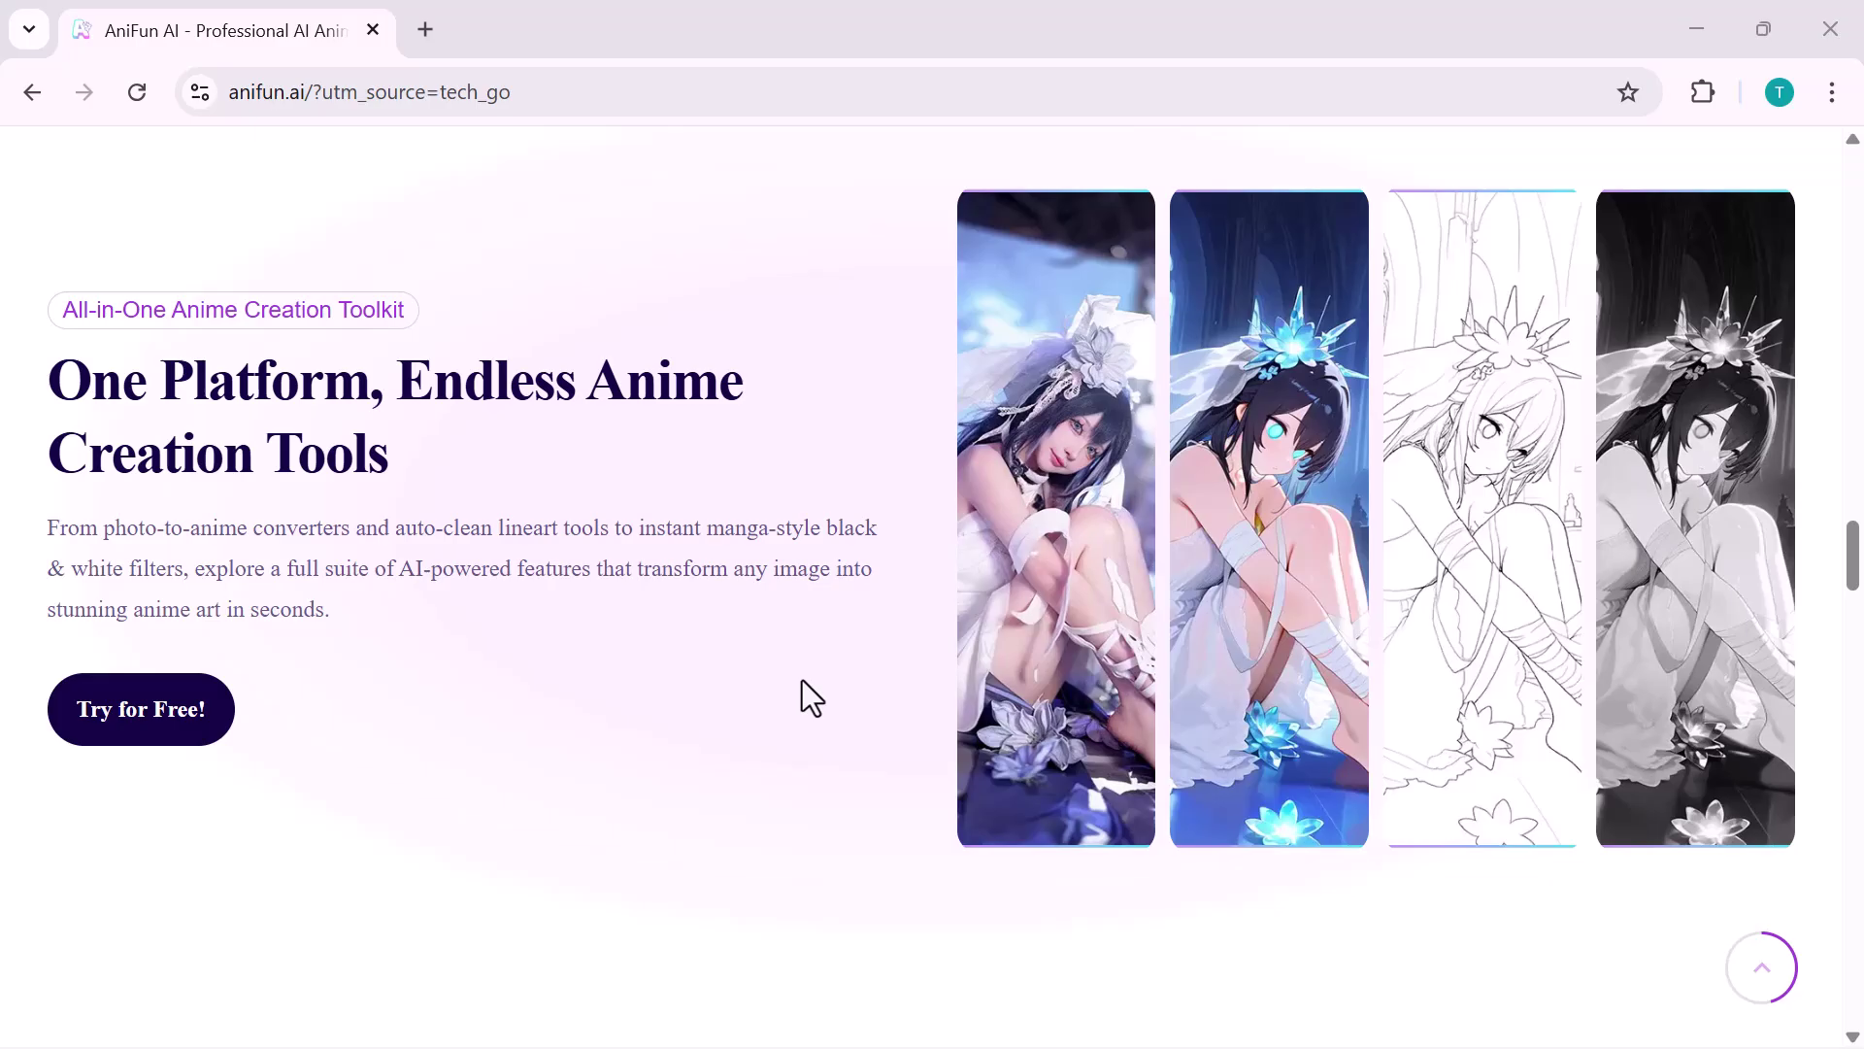
scroll(803, 680, "down", 2)
scroll(804, 681, "down", 2)
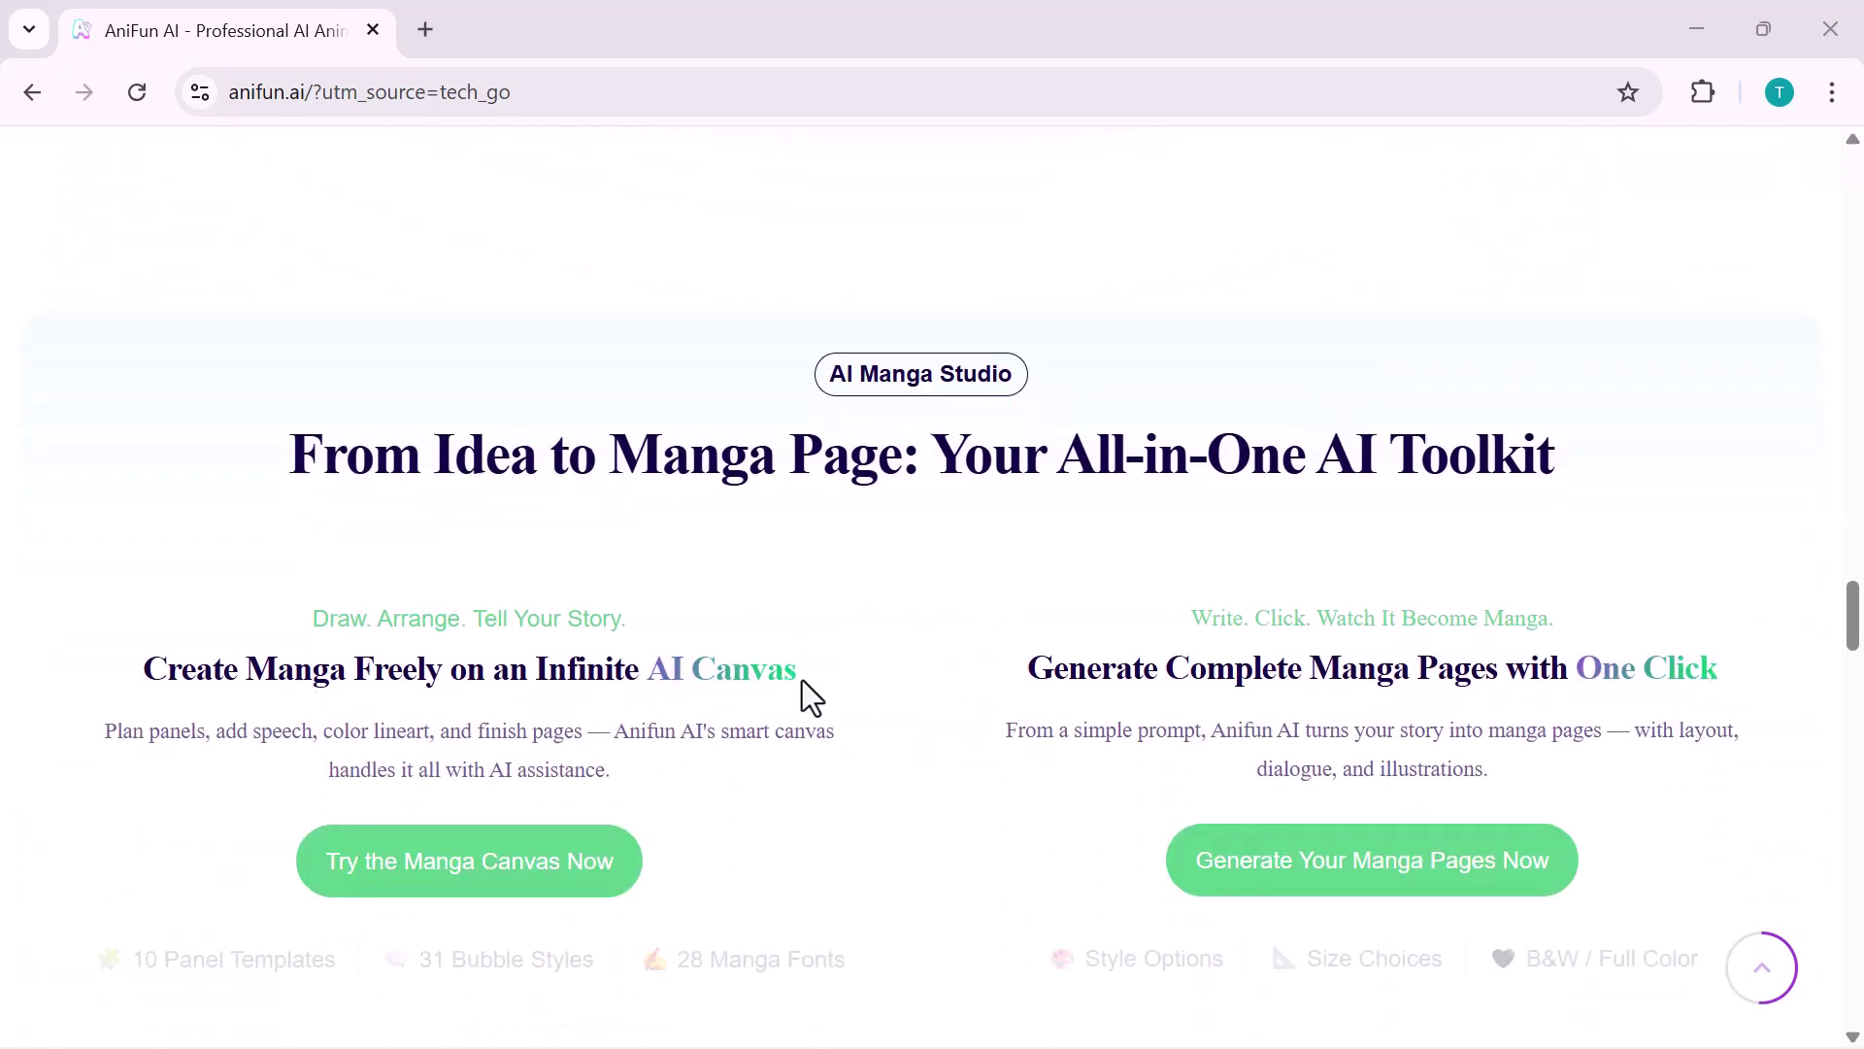
scroll(803, 680, "down", 1)
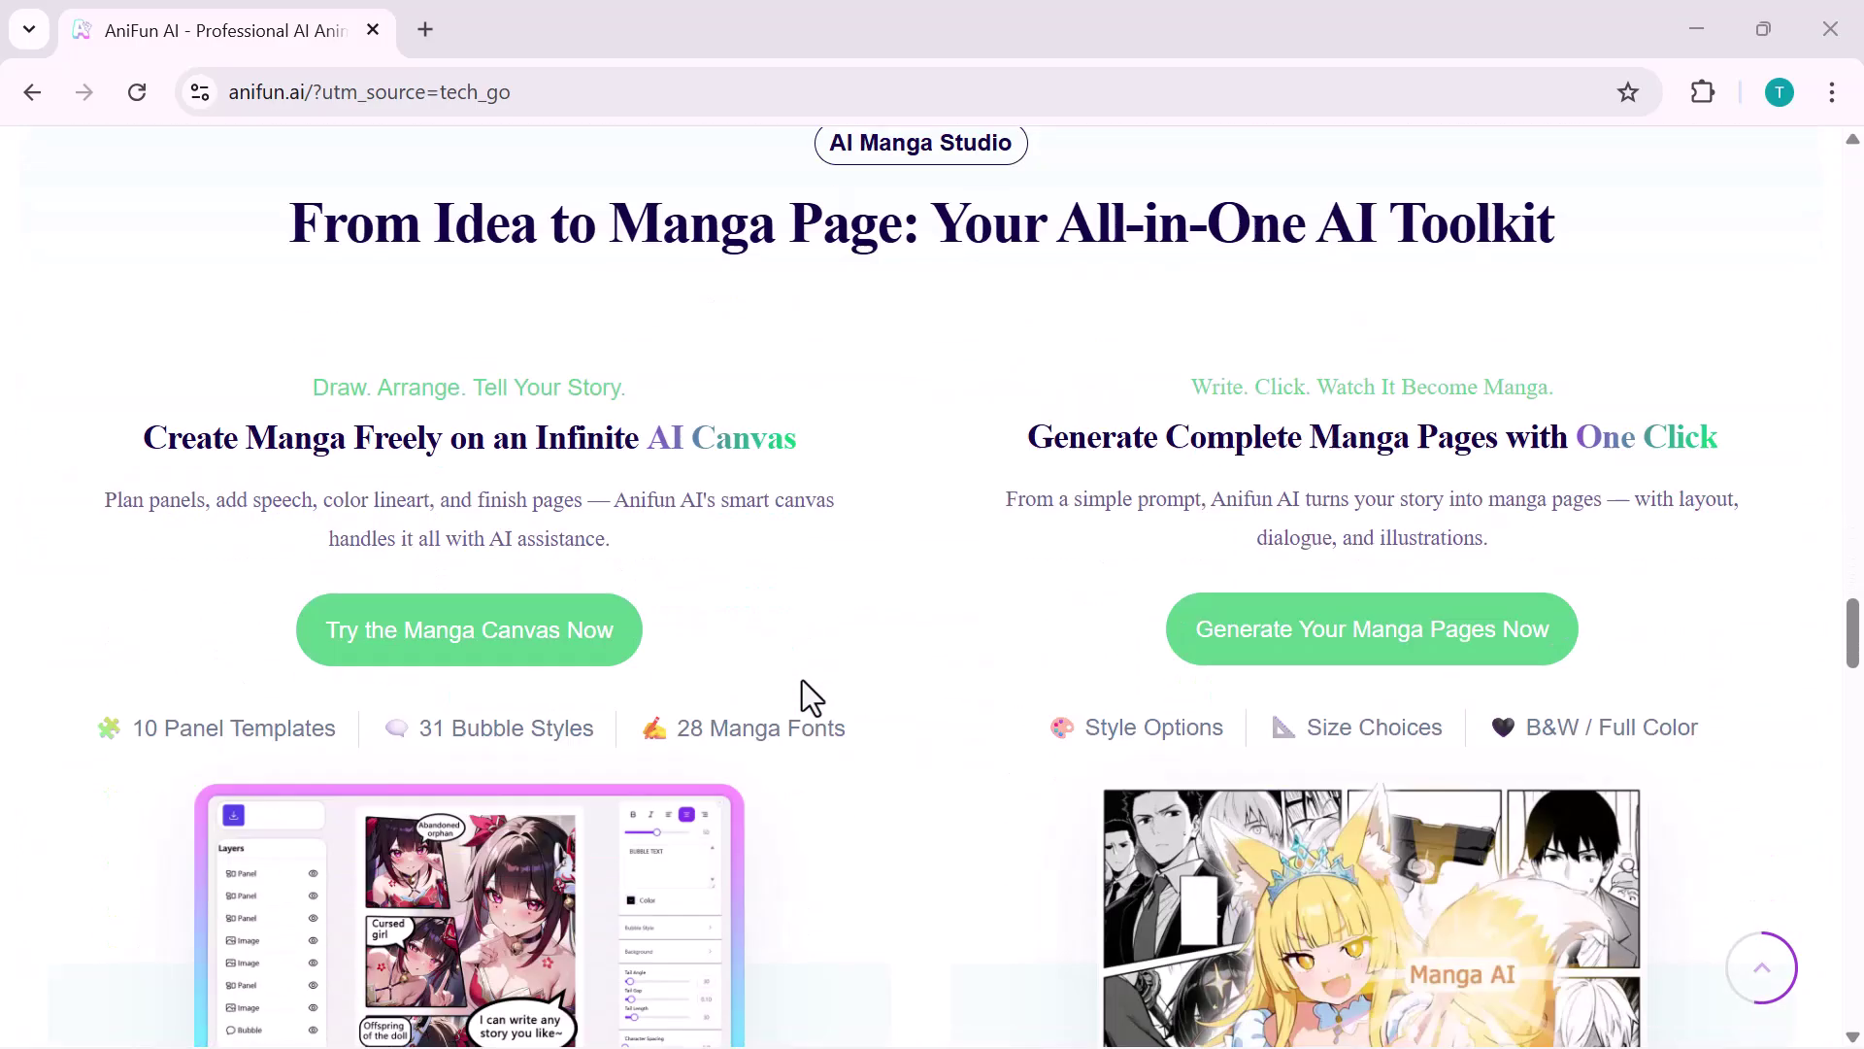
scroll(803, 681, "down", 1)
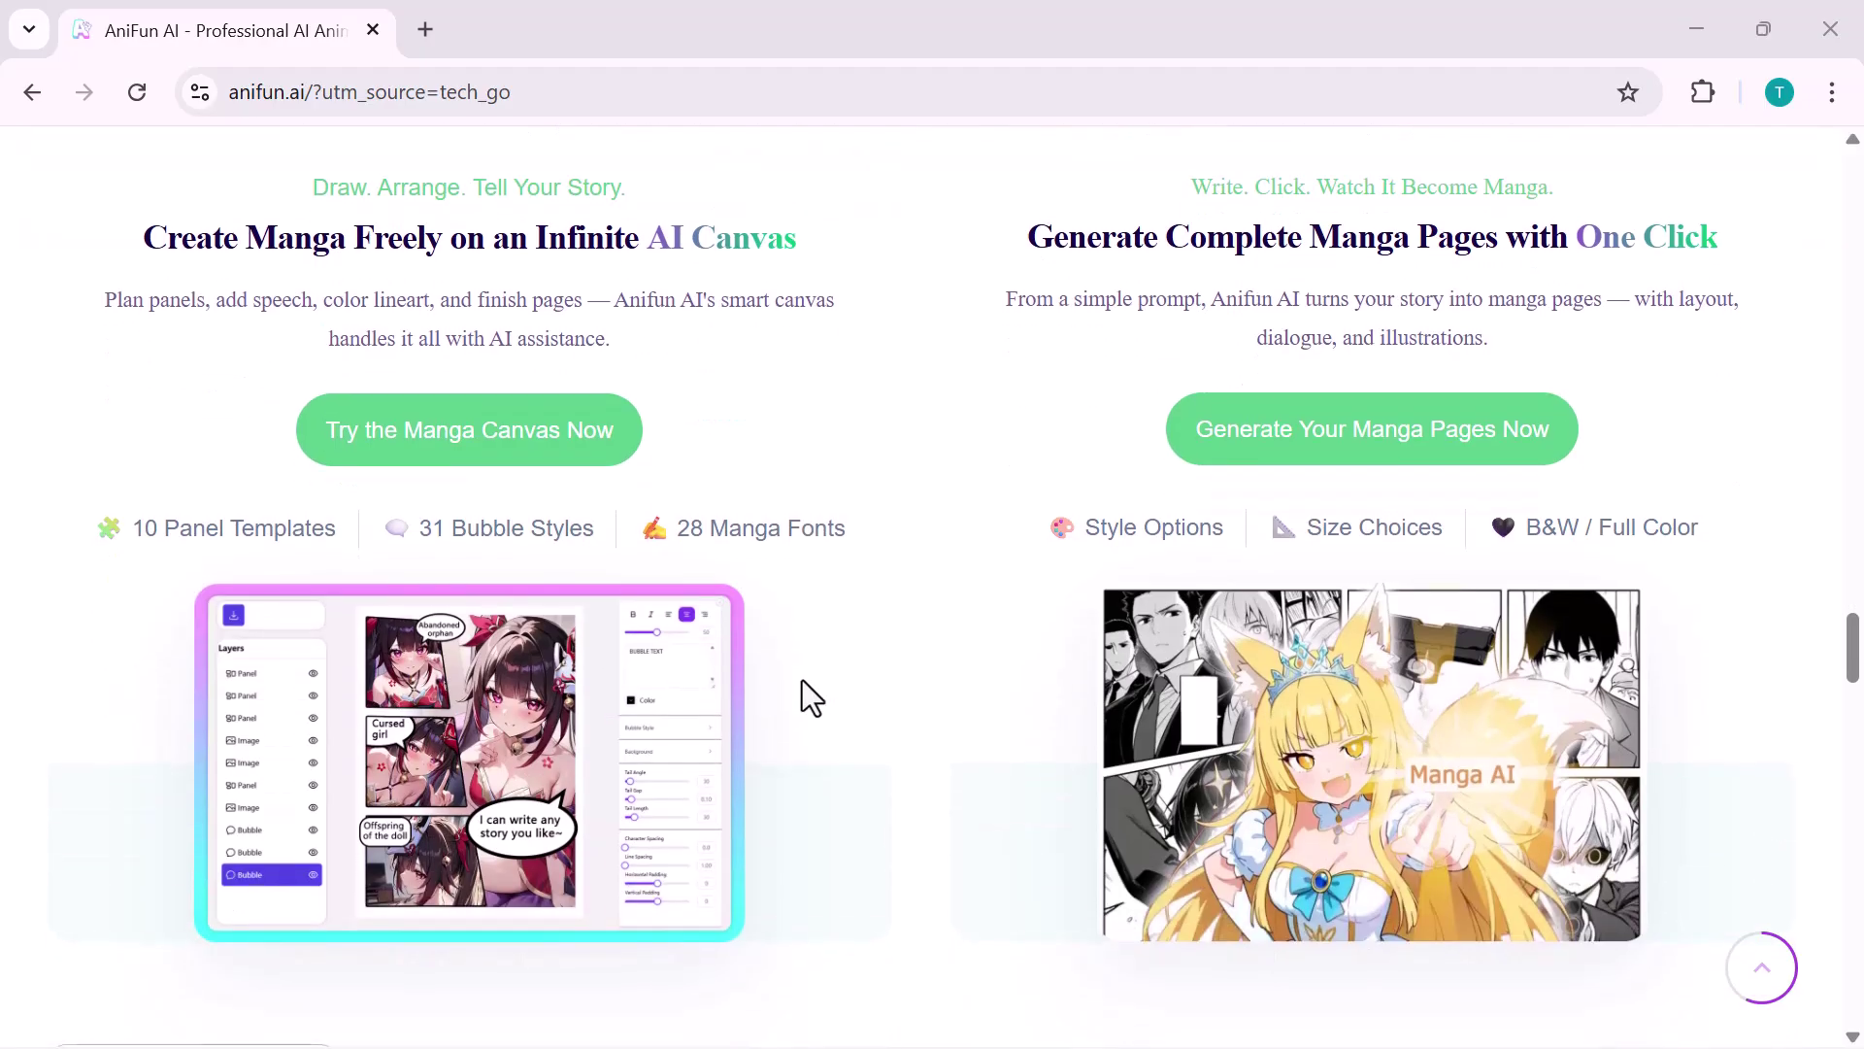
scroll(802, 680, "down", 2)
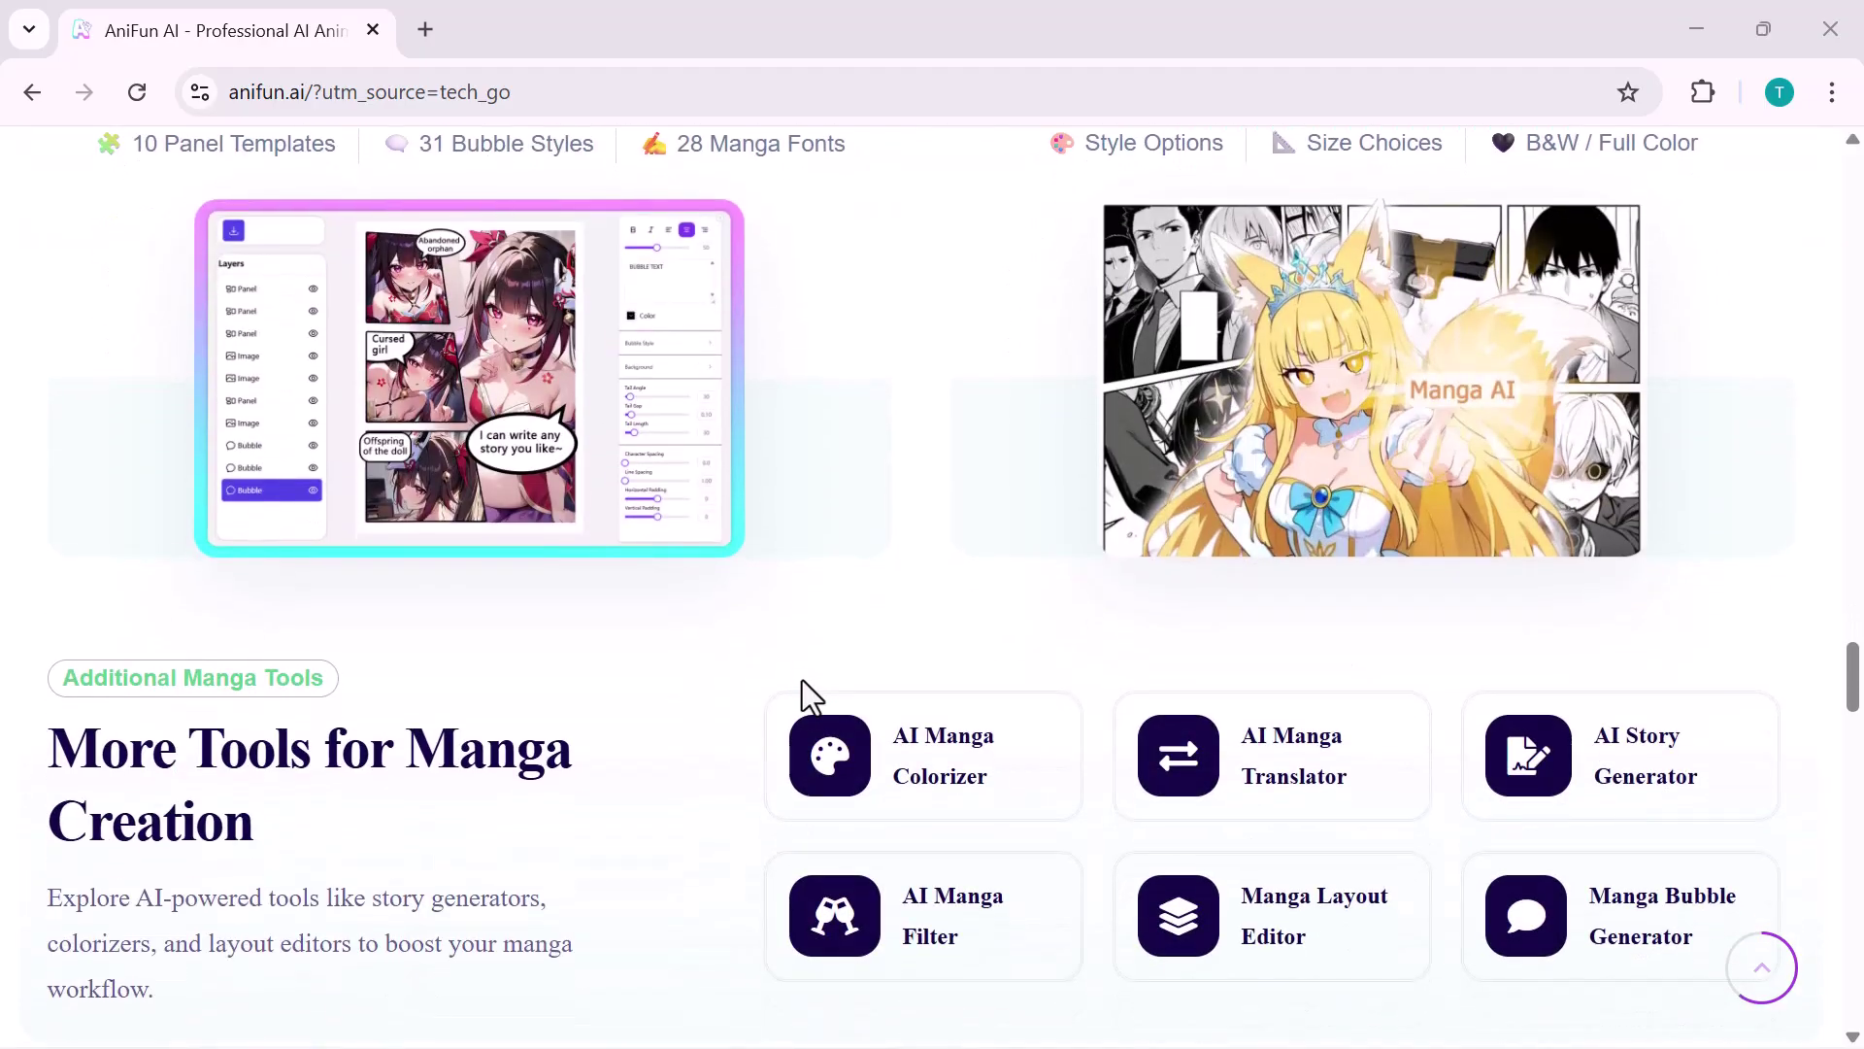
scroll(802, 681, "down", 1)
scroll(576, 375, "up", 10)
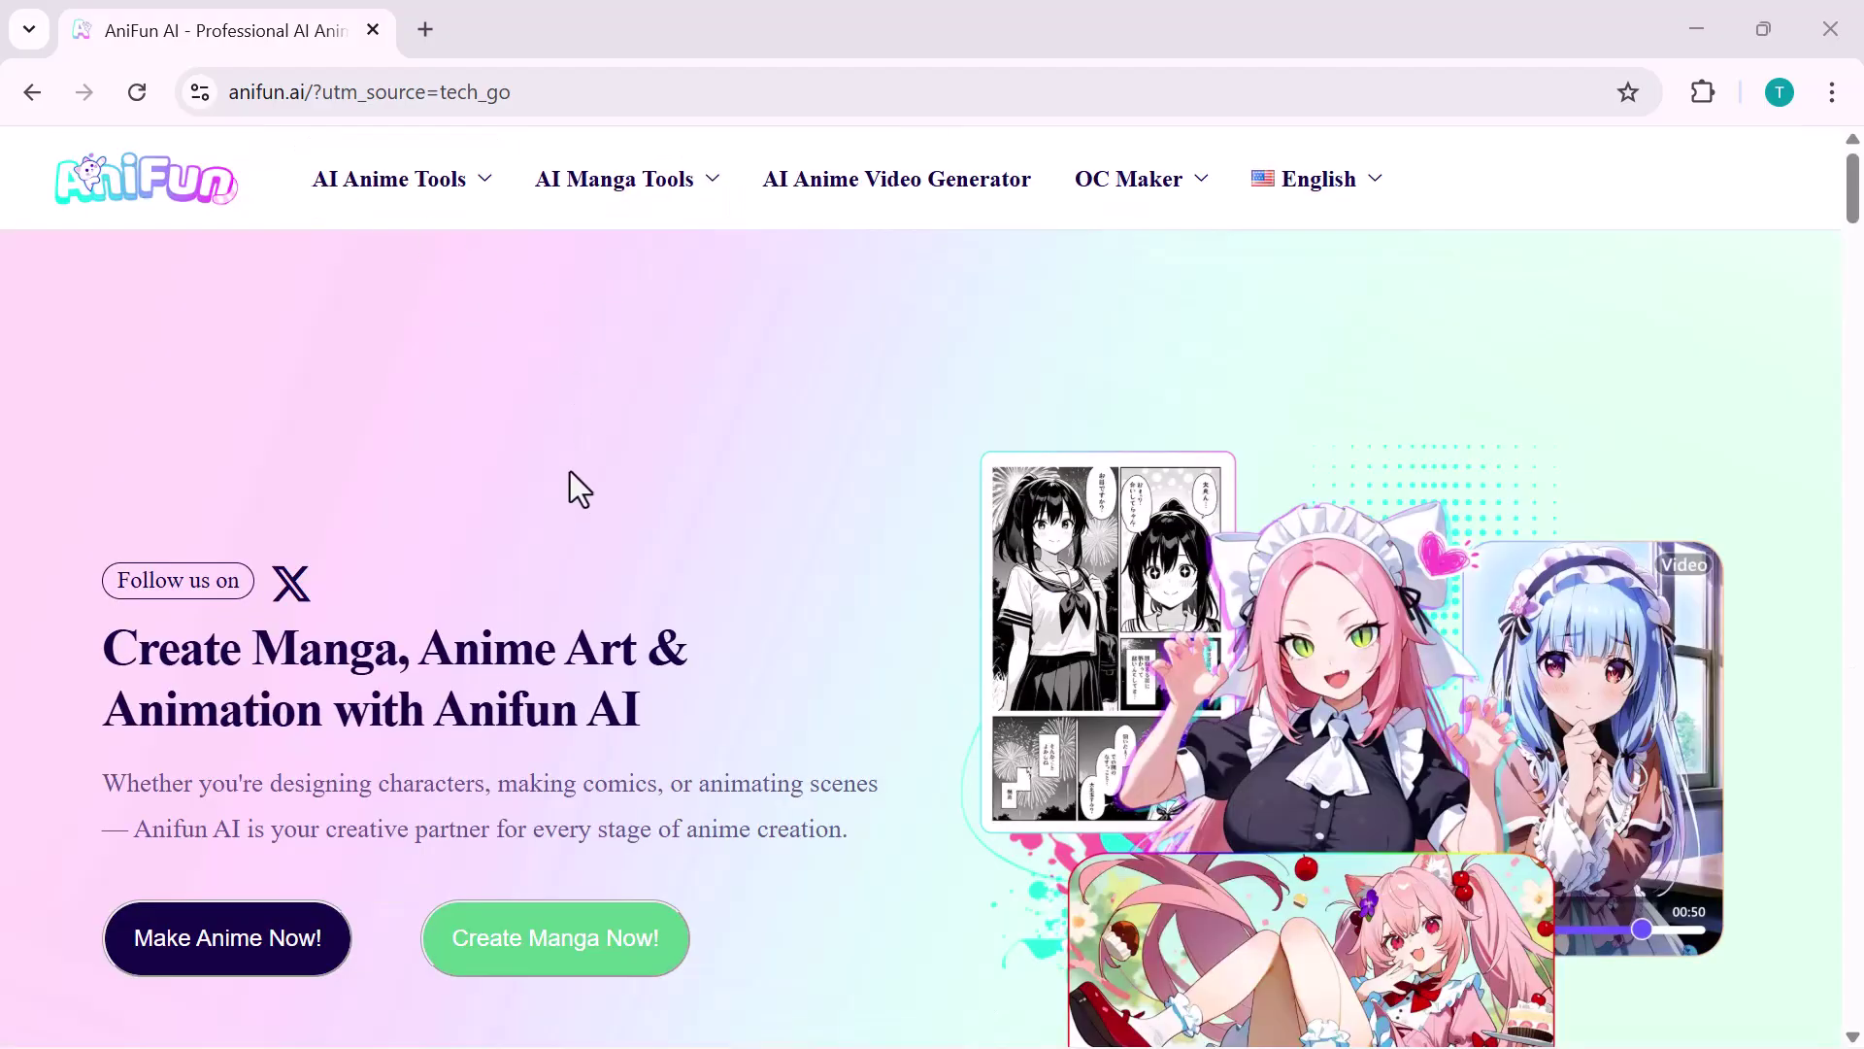
mouse_move(401, 179)
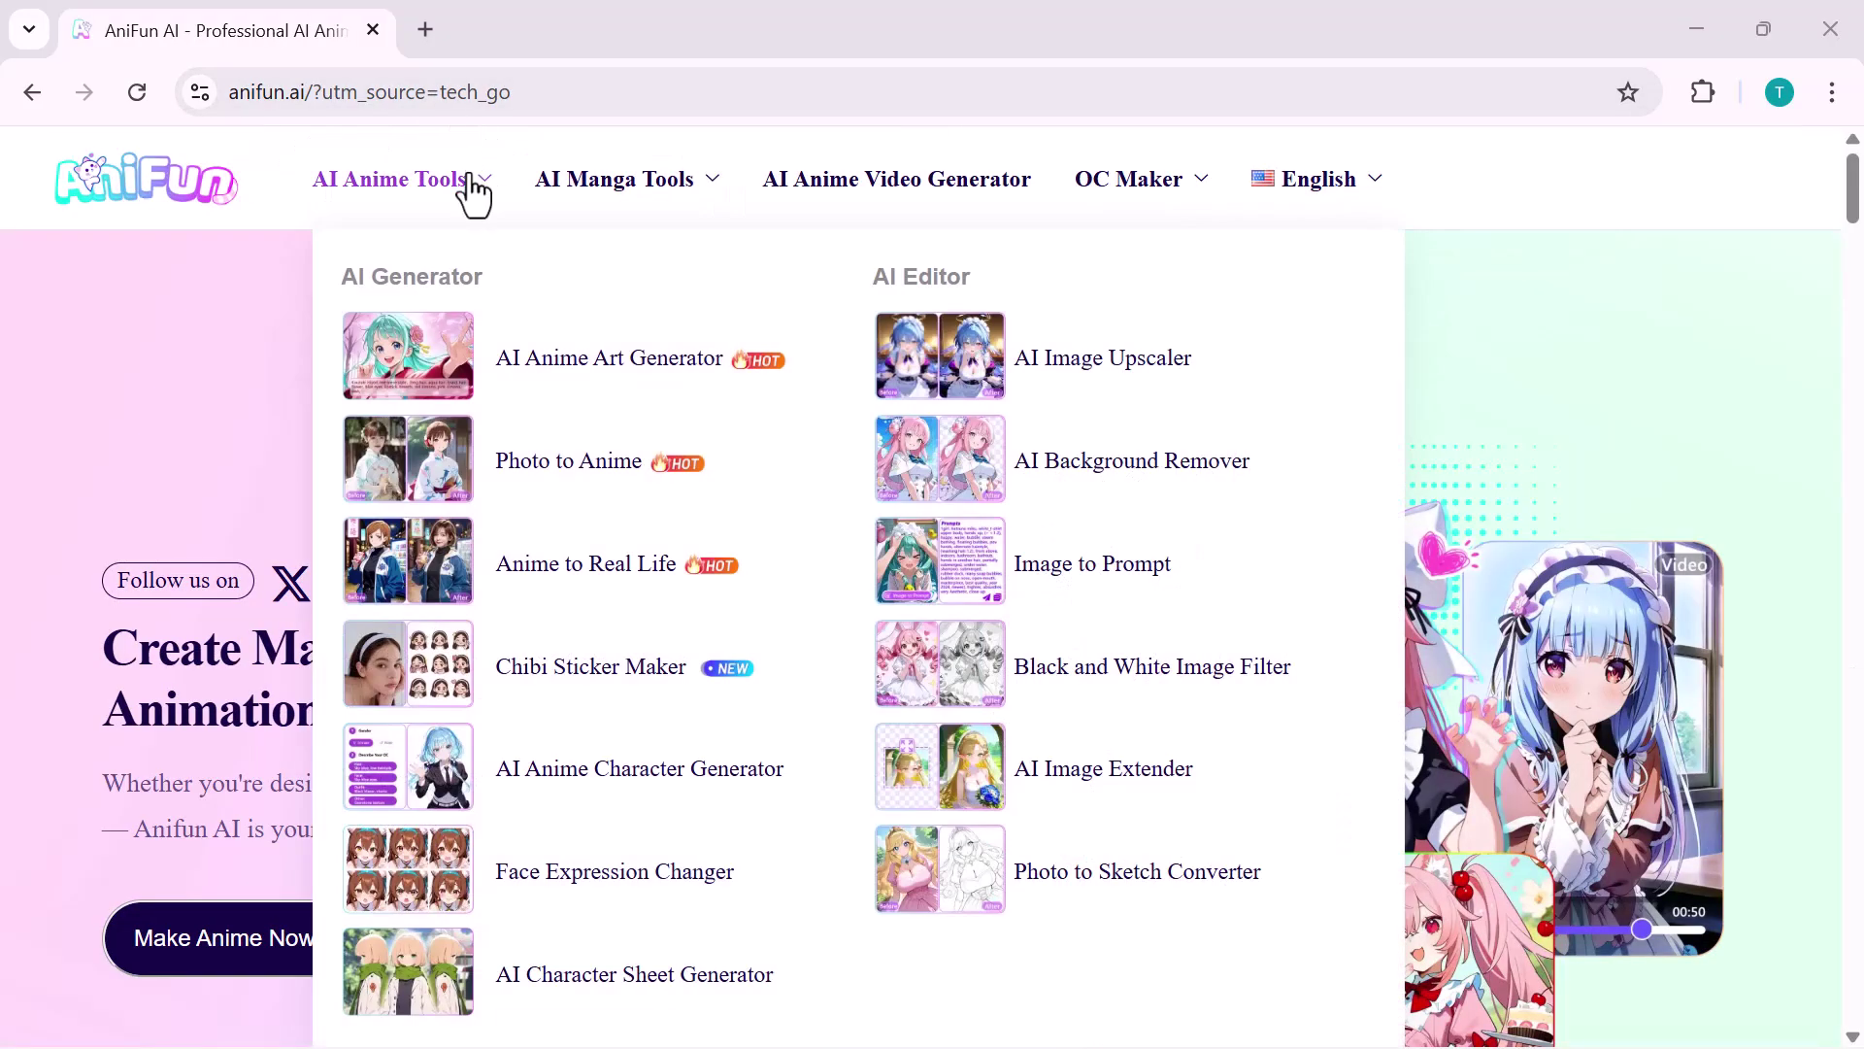
Step: Show the list of AI anime tools from the header menu
left_click(473, 189)
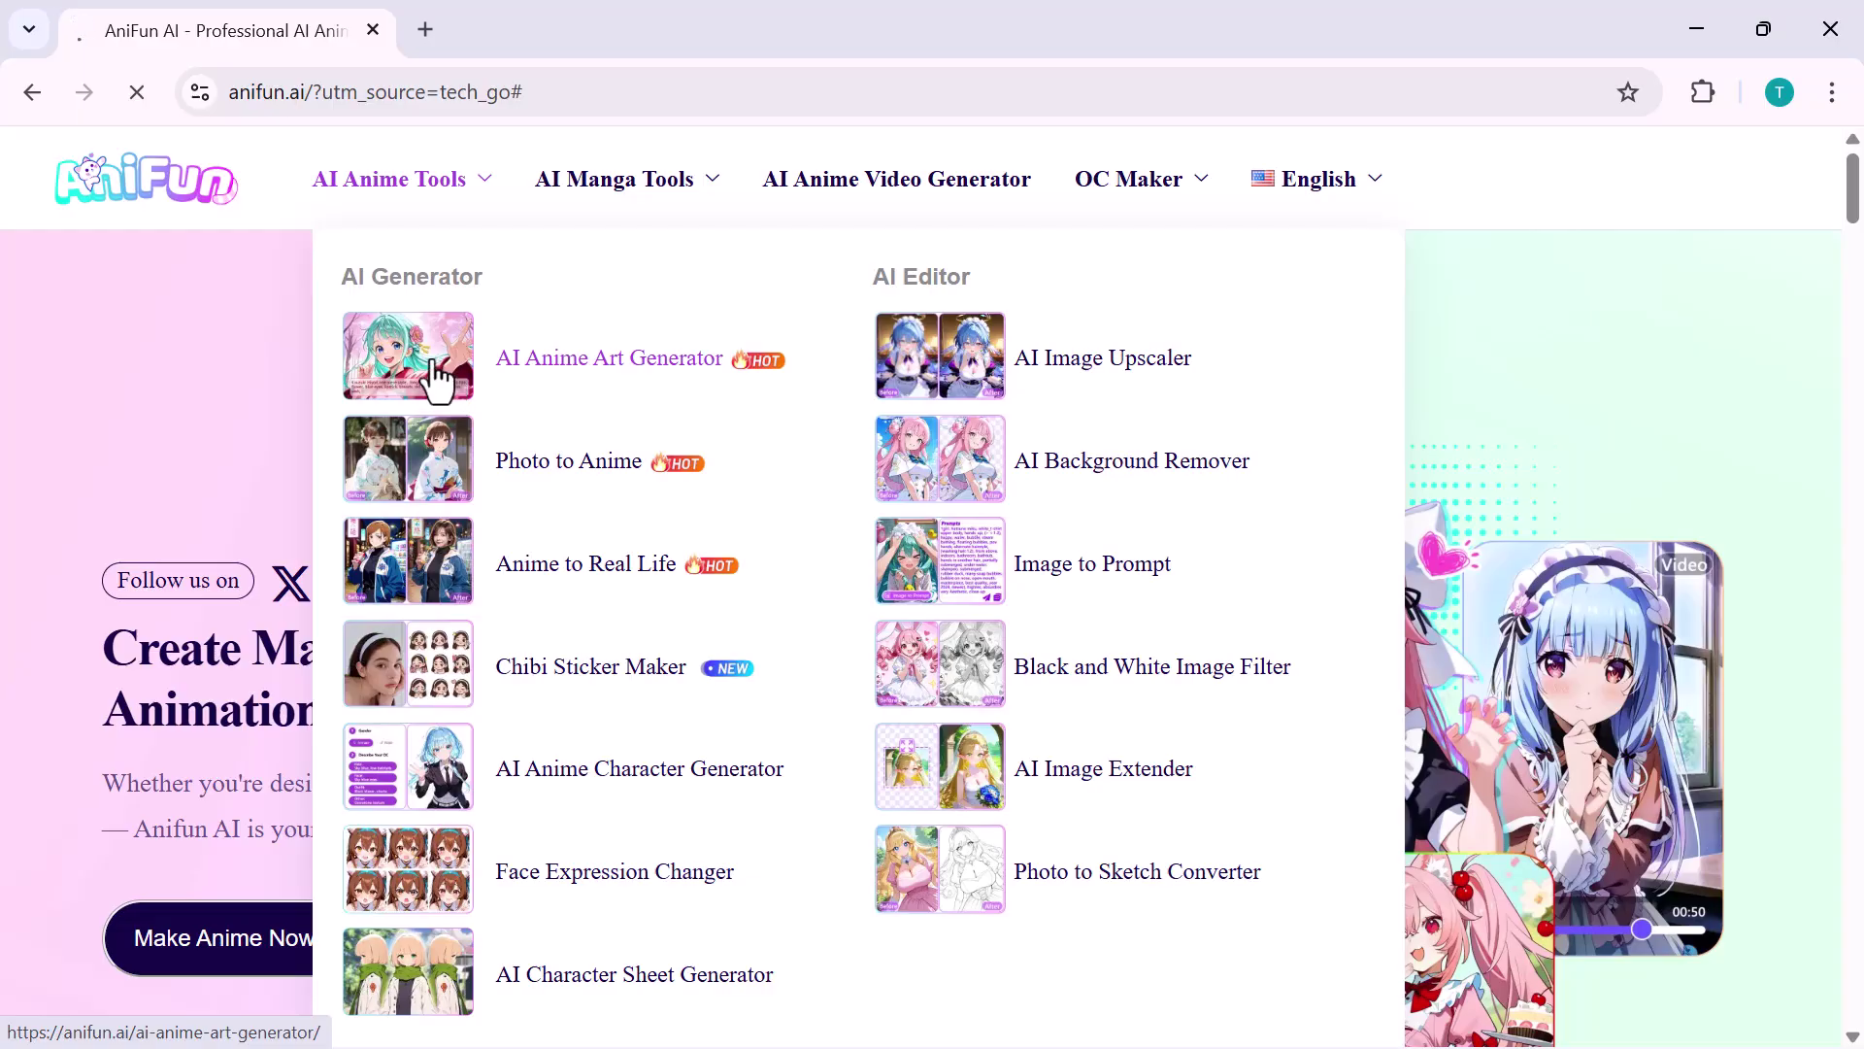
Step: Paste the blue-haired girl portrait prompt and select the EvaClausMix model at 2:3
left_click(437, 376)
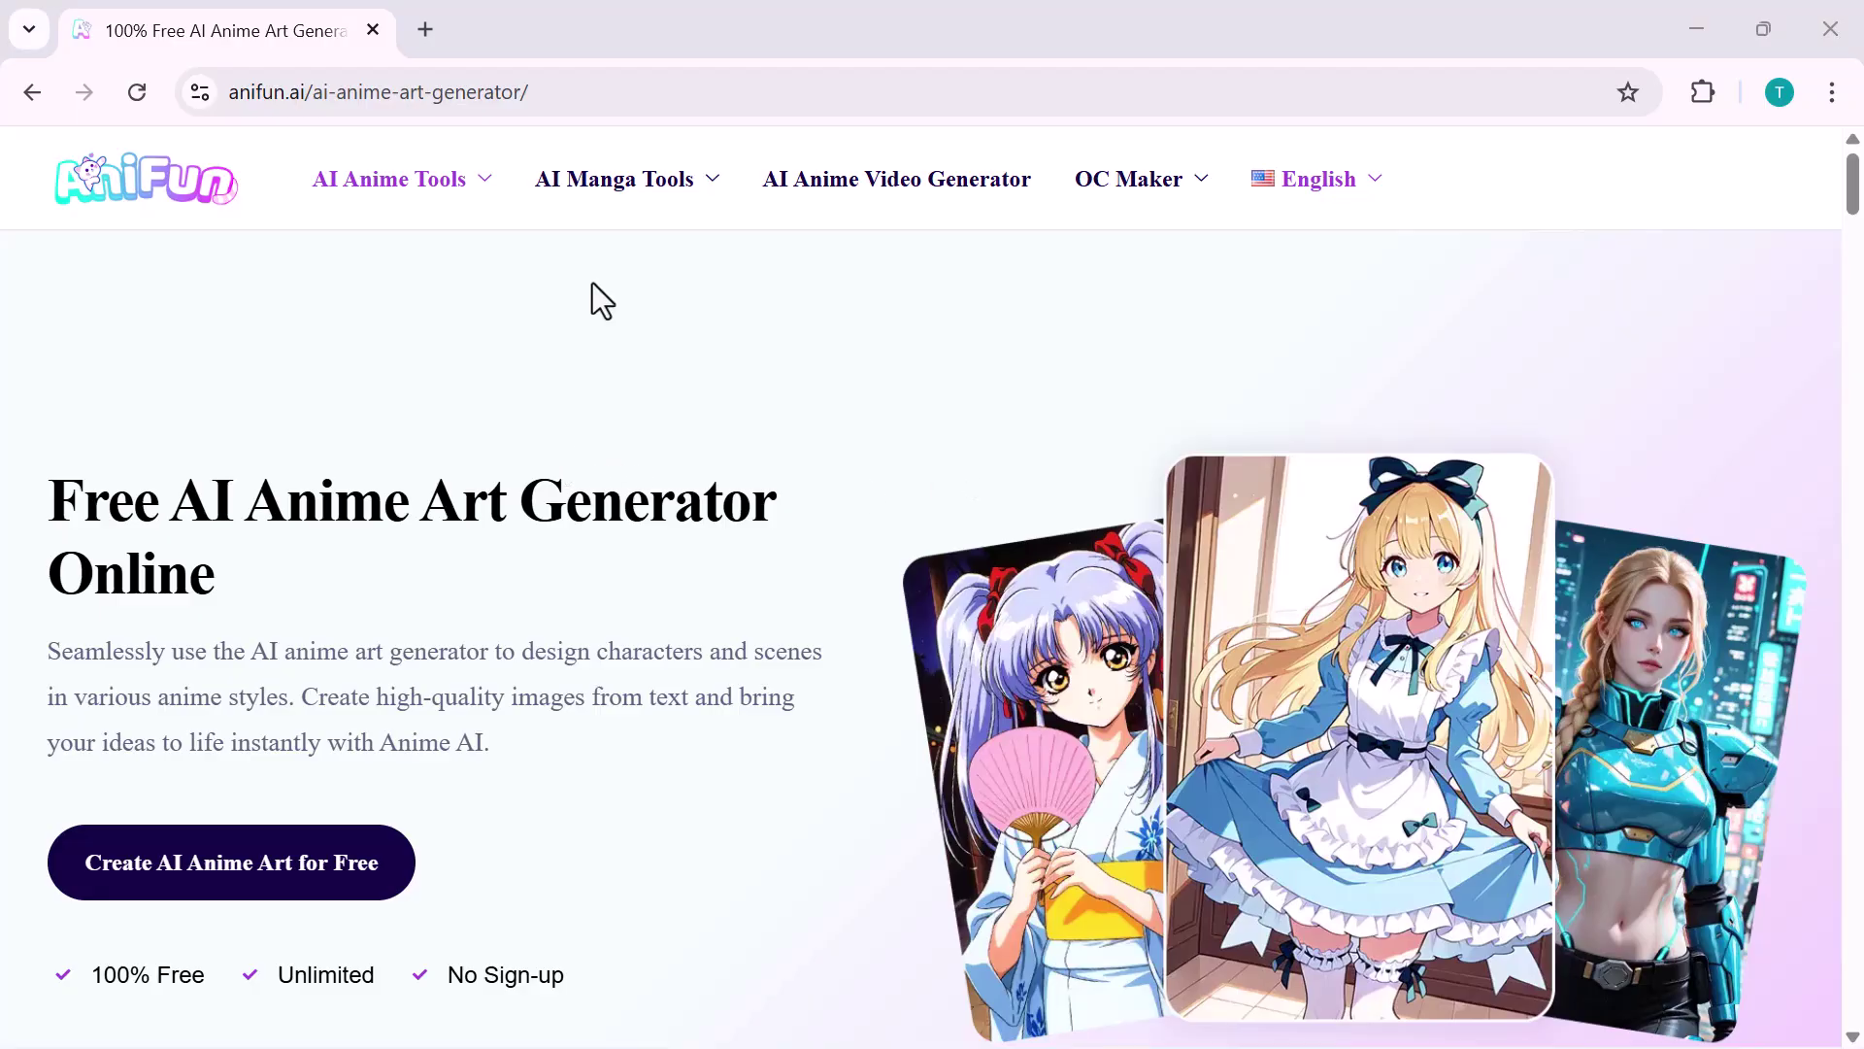
scroll(535, 669, "down", 2)
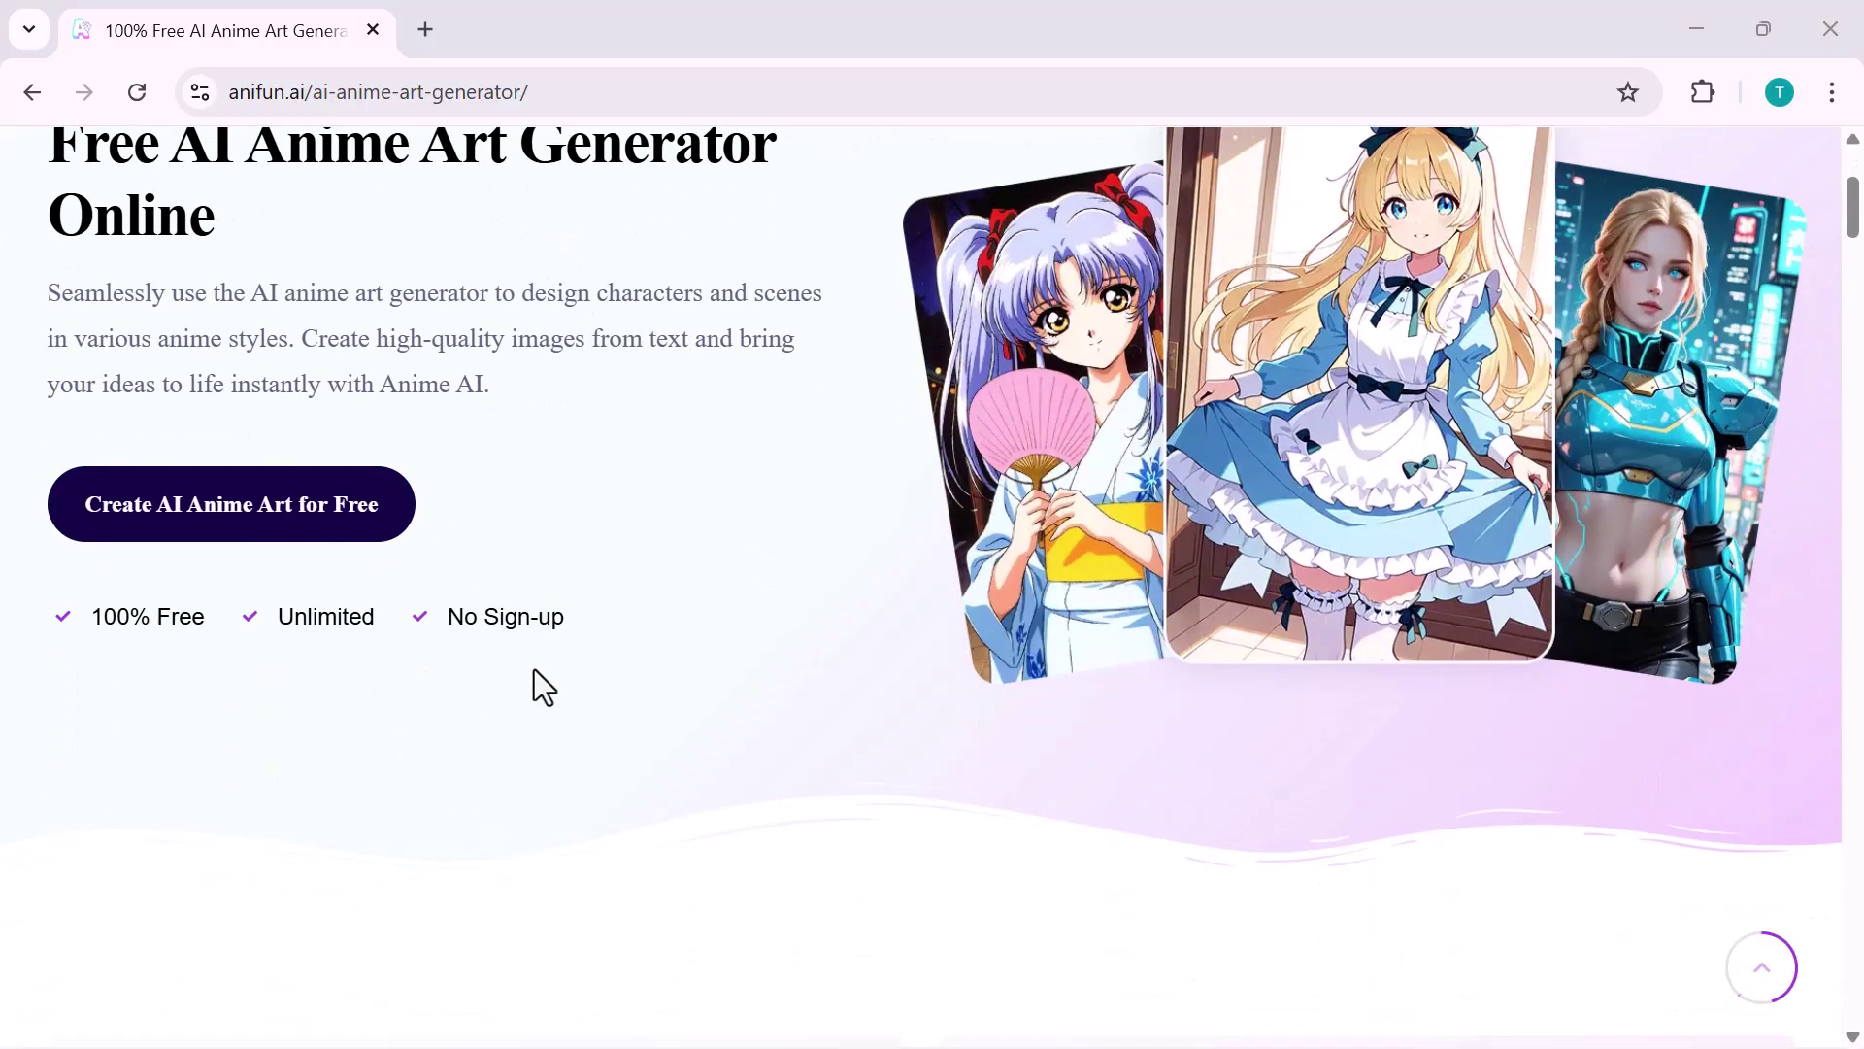
scroll(538, 685, "down", 2)
scroll(535, 688, "up", 2)
left_click(634, 511)
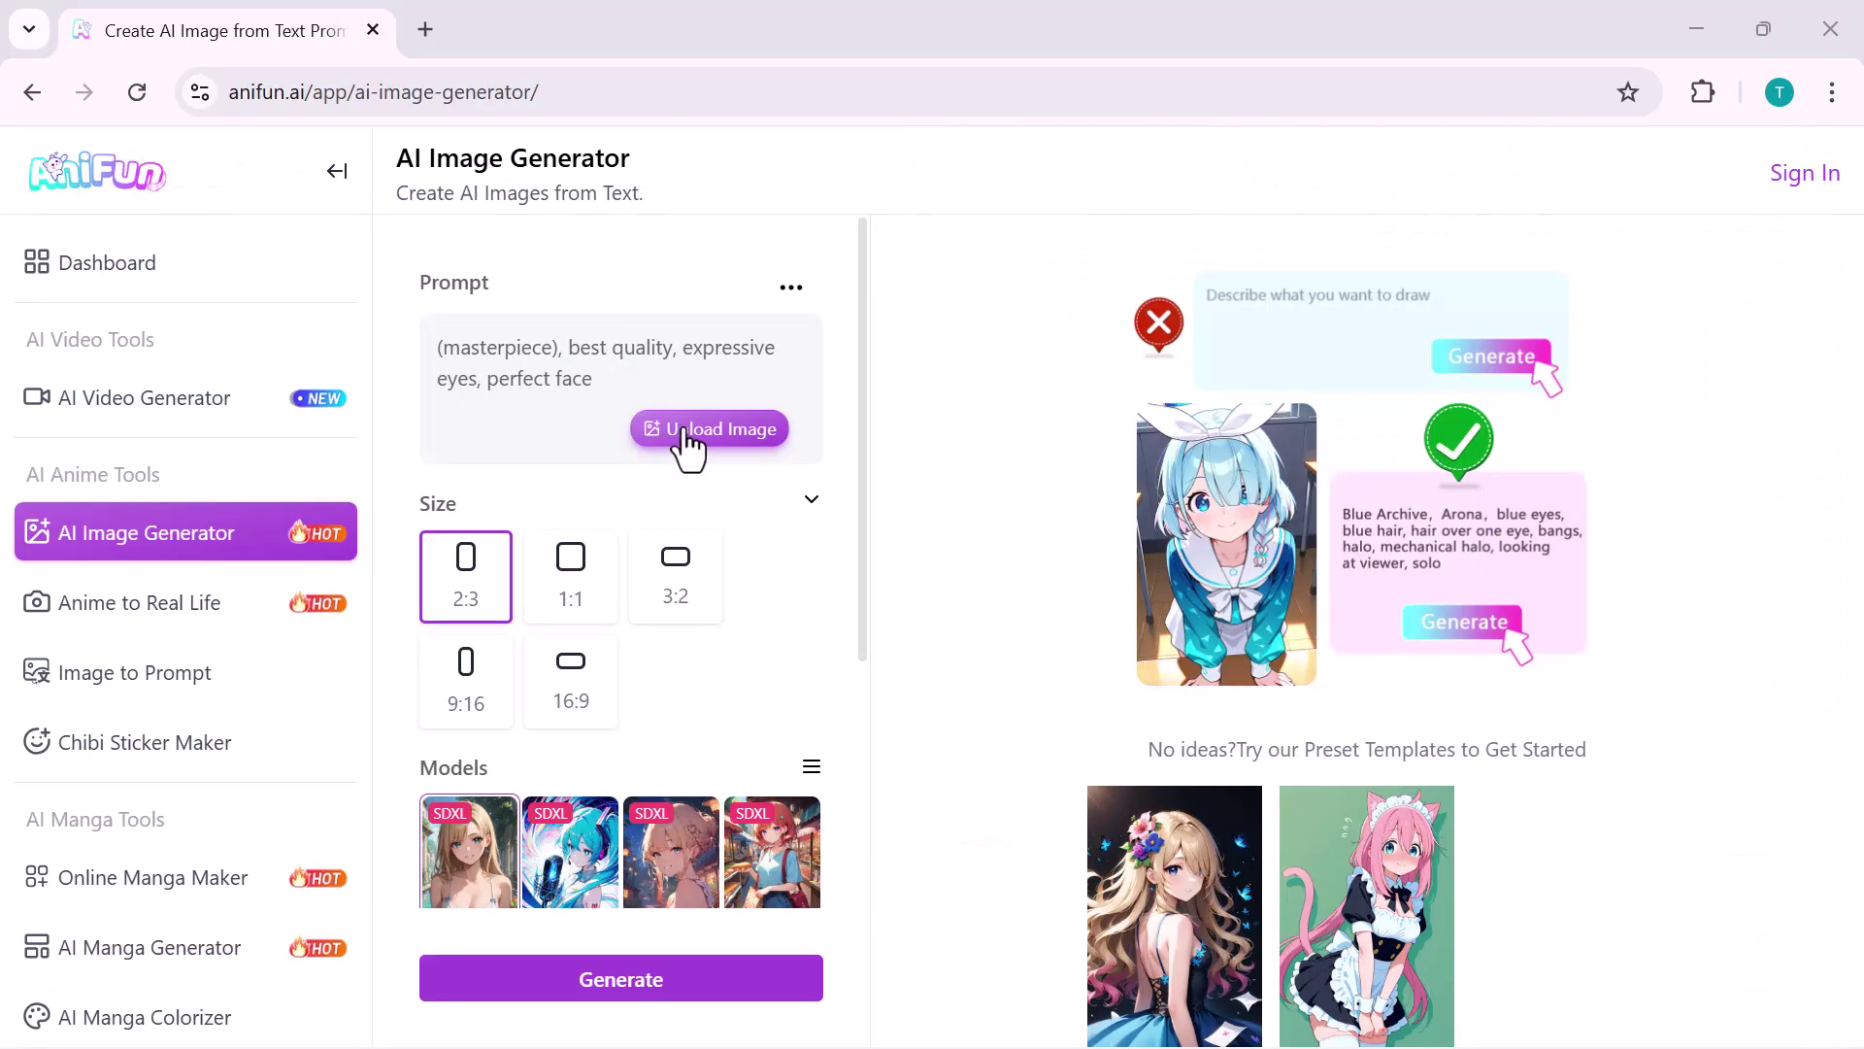
left_click(525, 377)
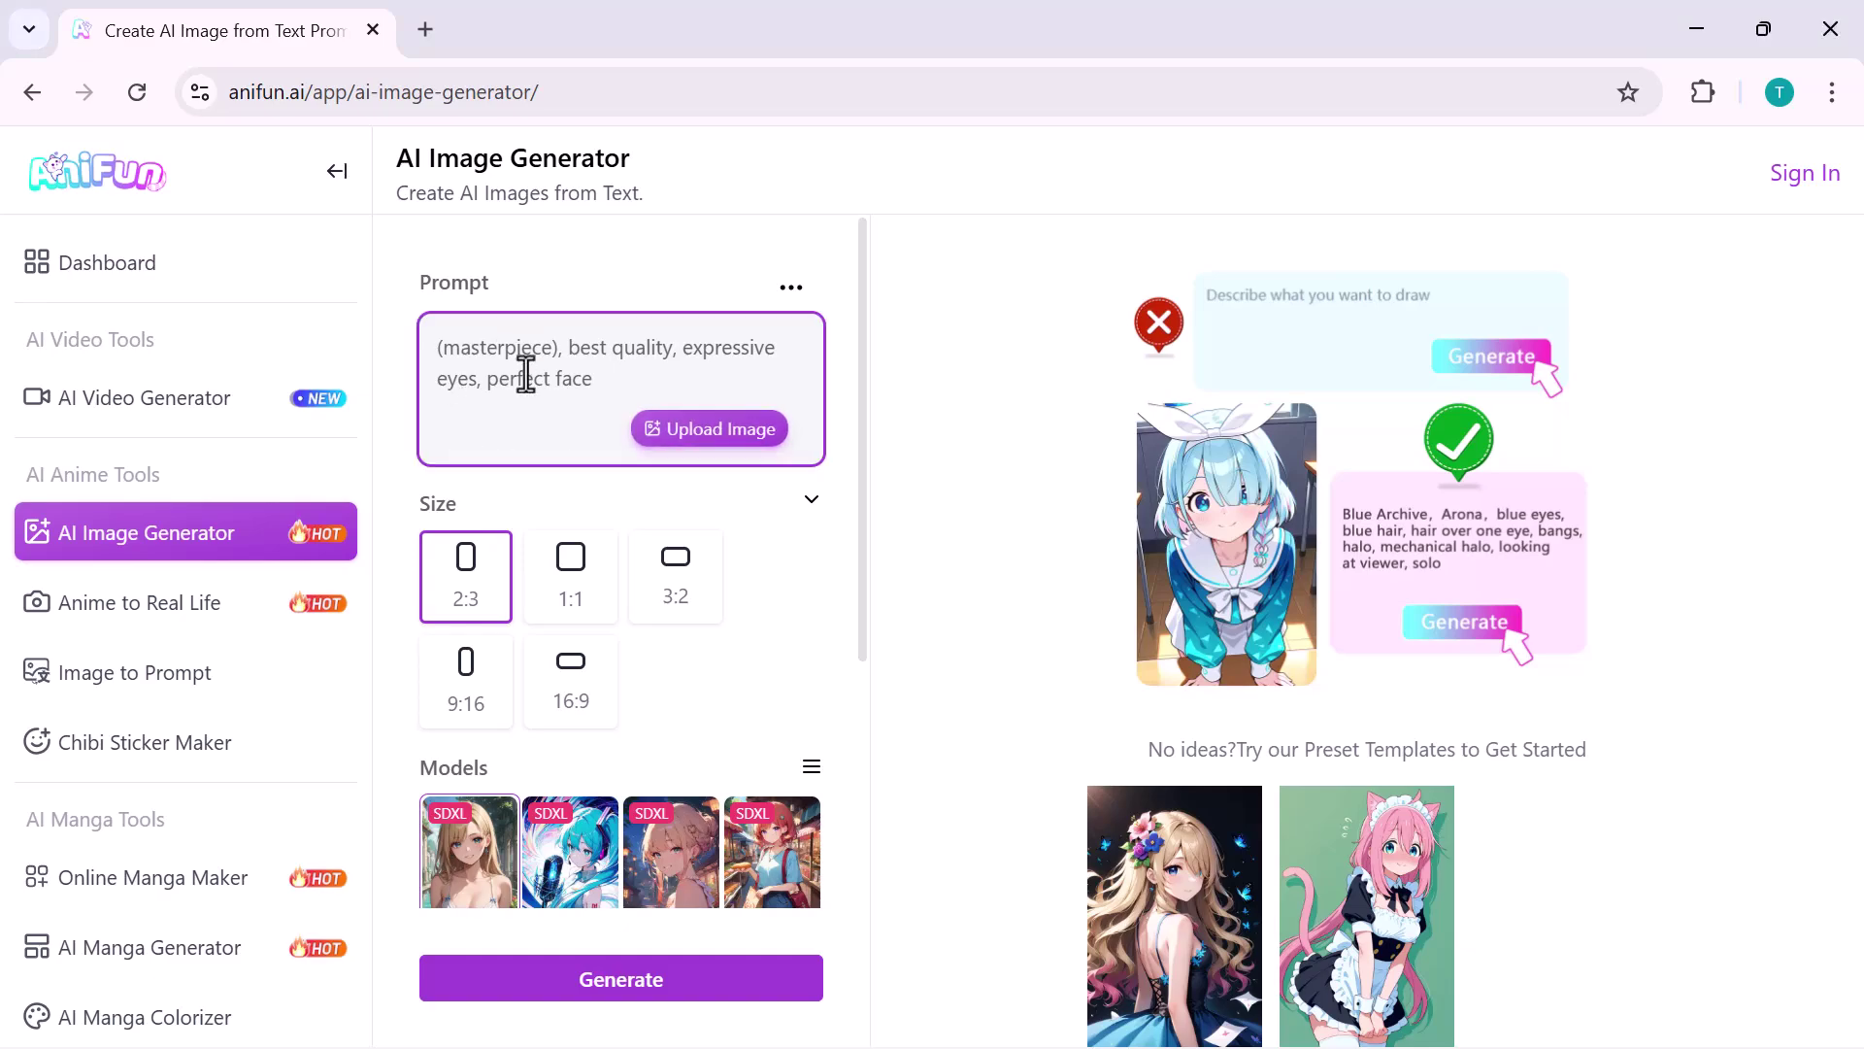
type("\"A vibrant anime-style portrait of a young girl with bright blue hair and sparkling green eyes, wearing a futuristic outfit, standing in a cherry blossom garden, with soft sunlight and gentle breeze.\"")
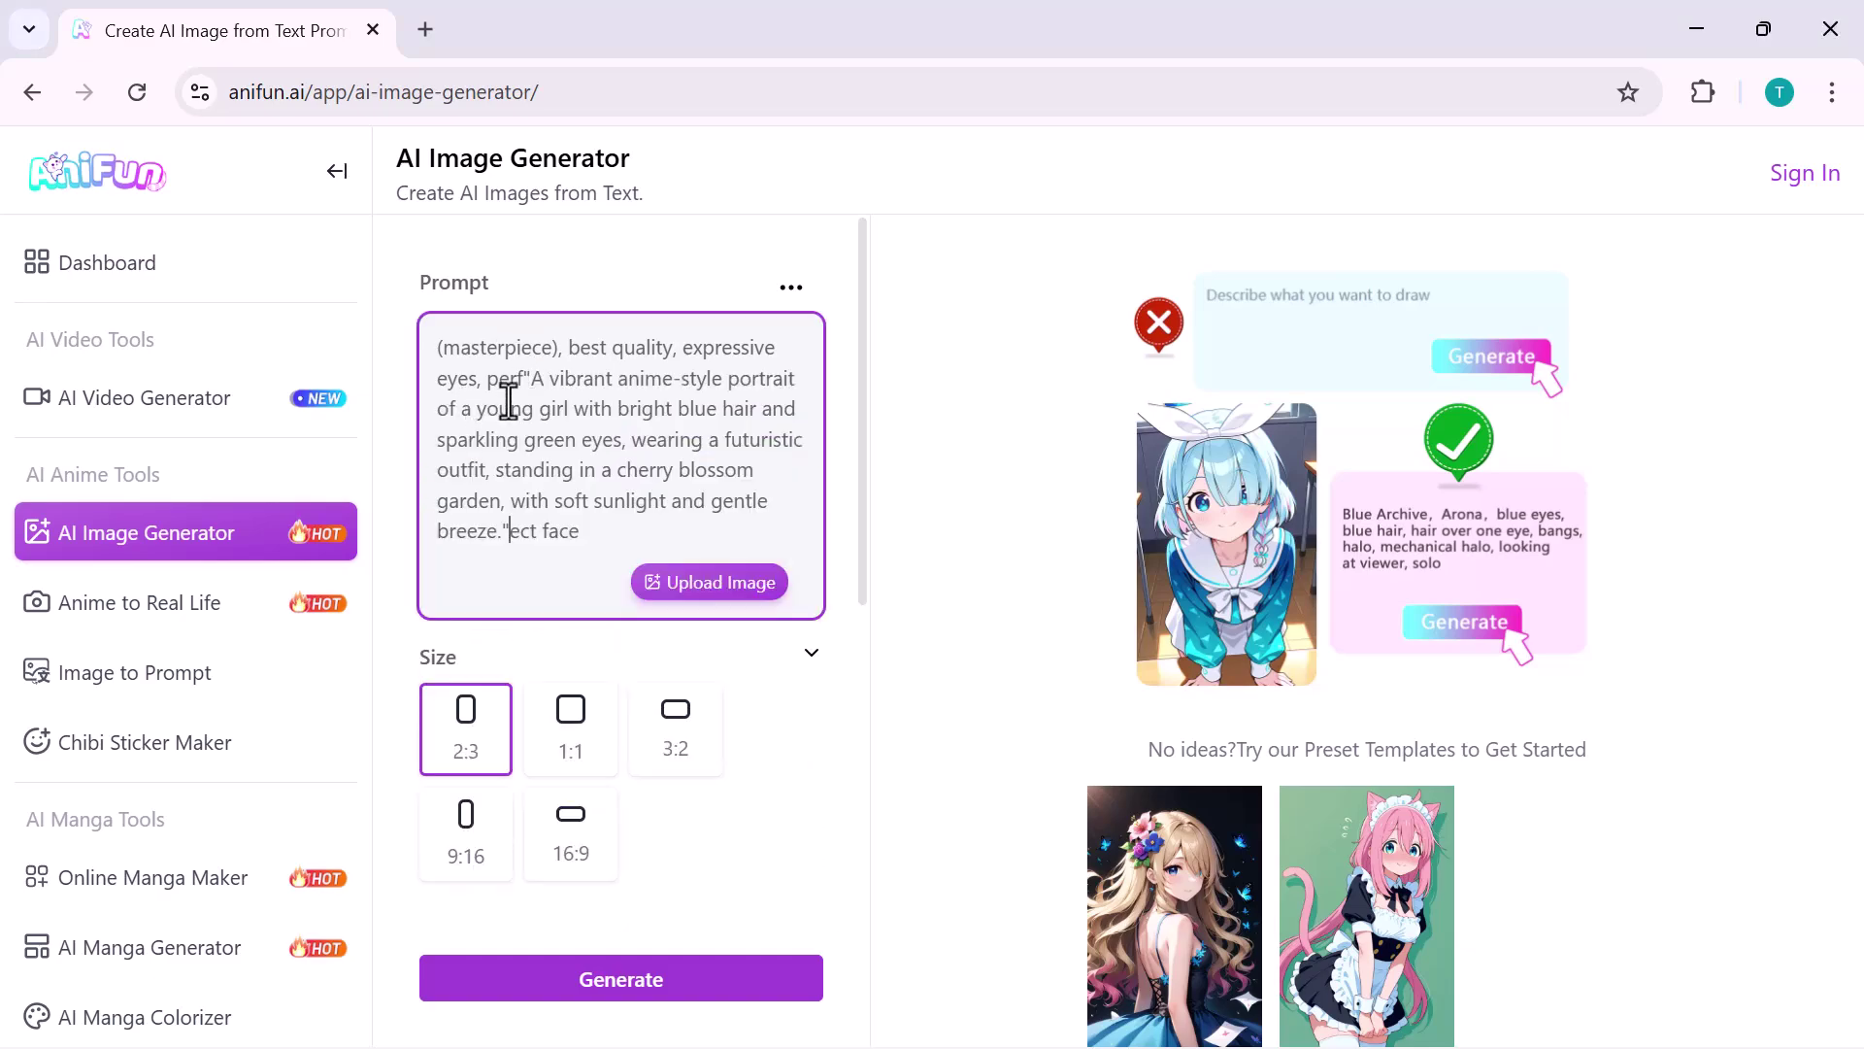
scroll(562, 616, "down", 2)
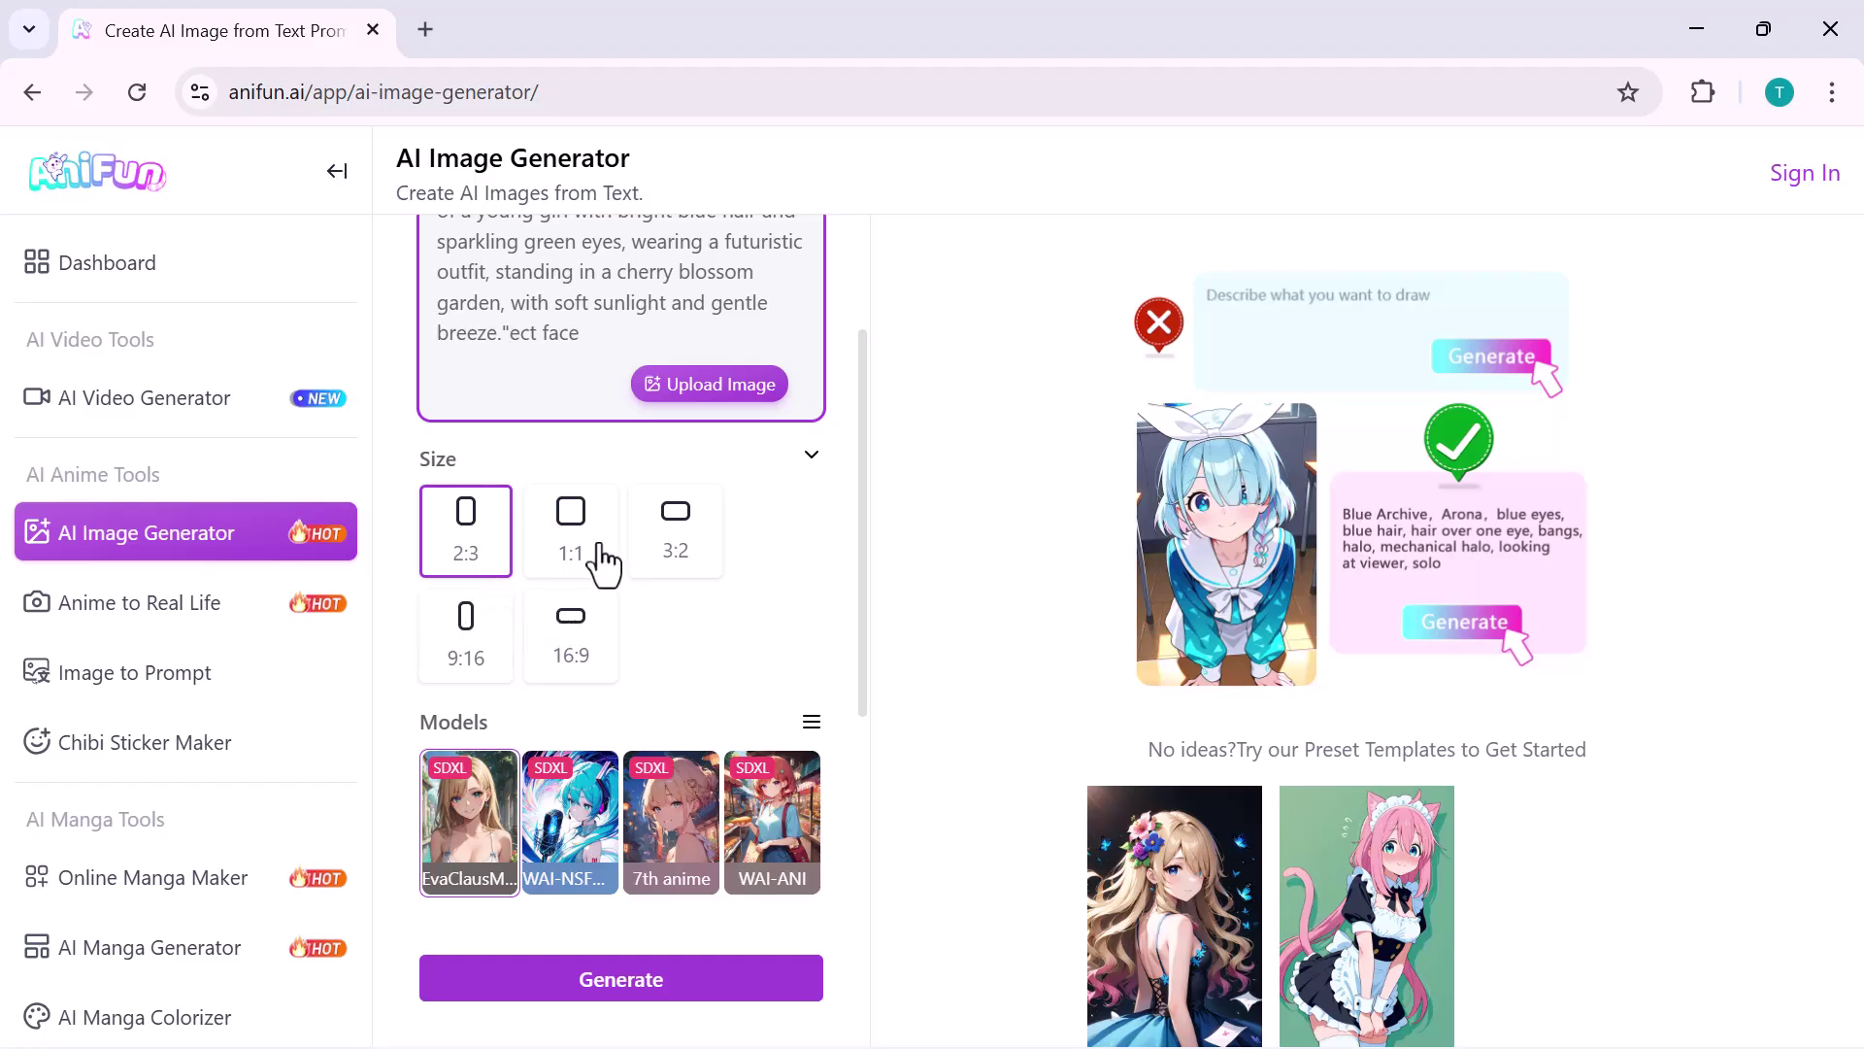
scroll(602, 561, "down", 1)
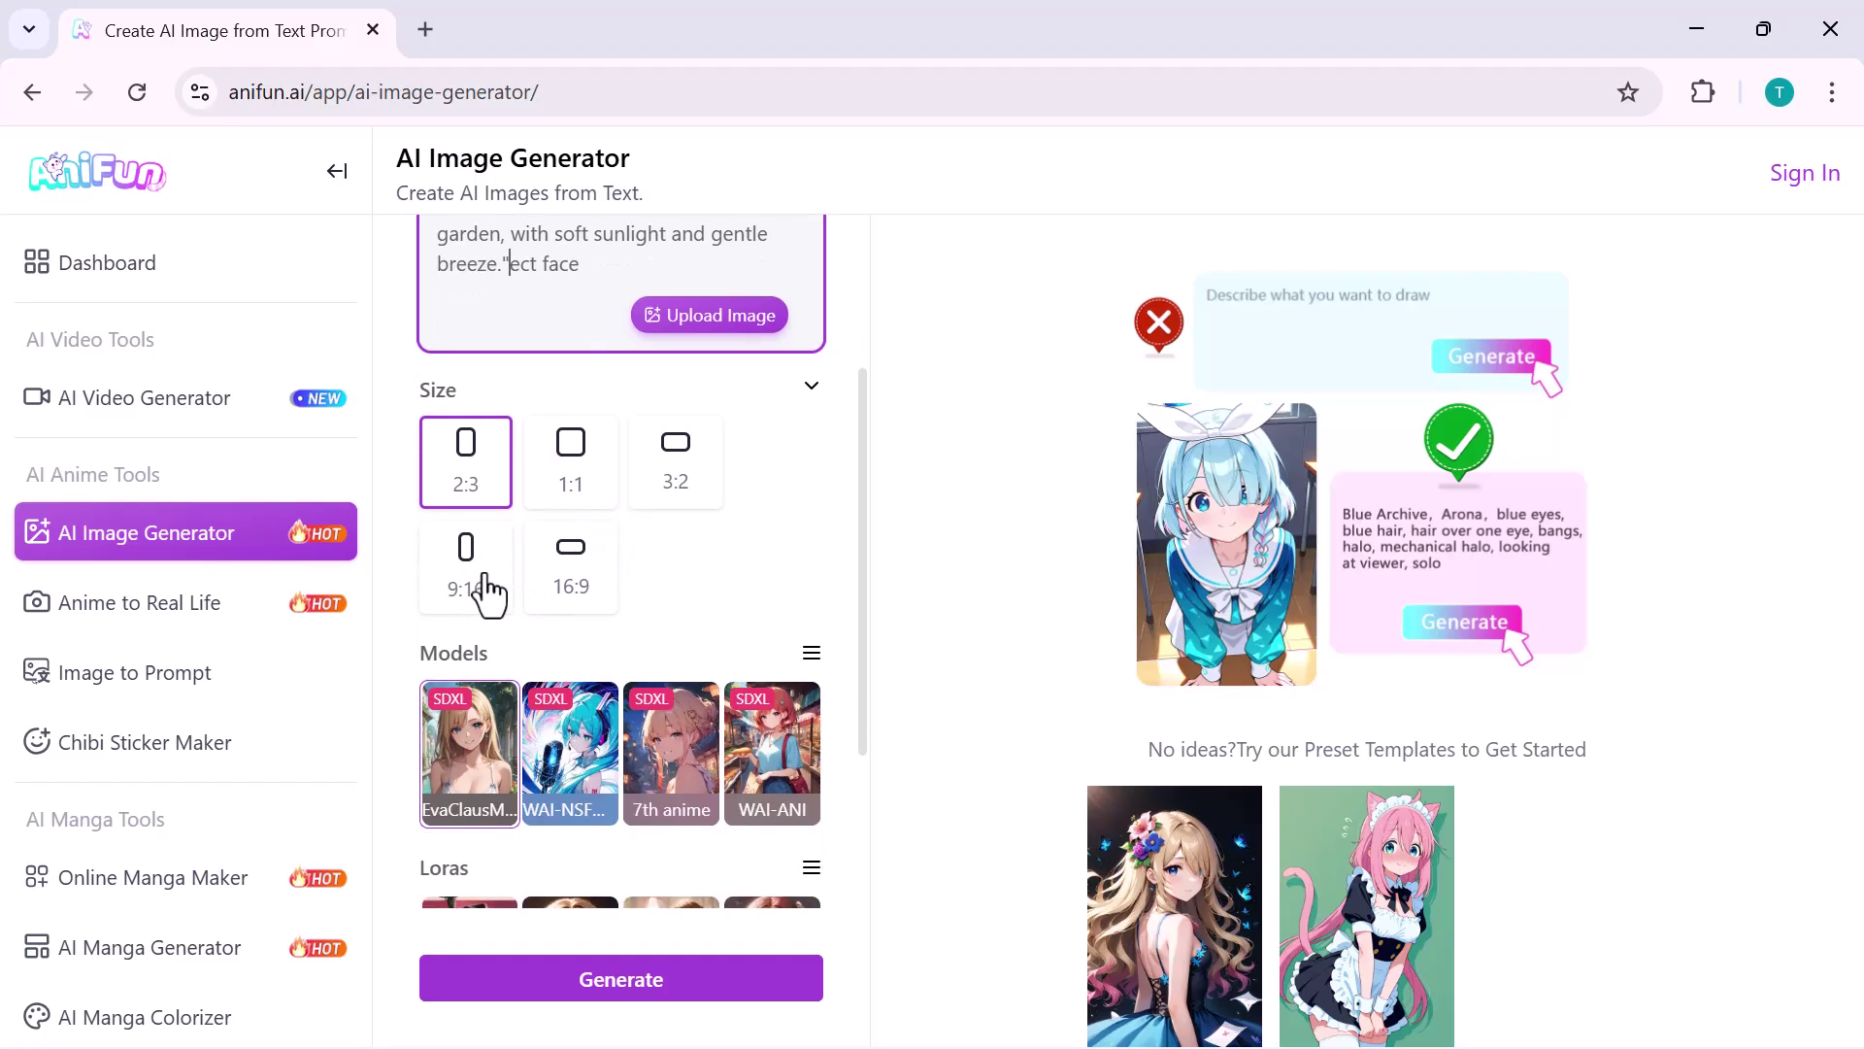
scroll(490, 571, "down", 1)
scroll(582, 627, "down", 1)
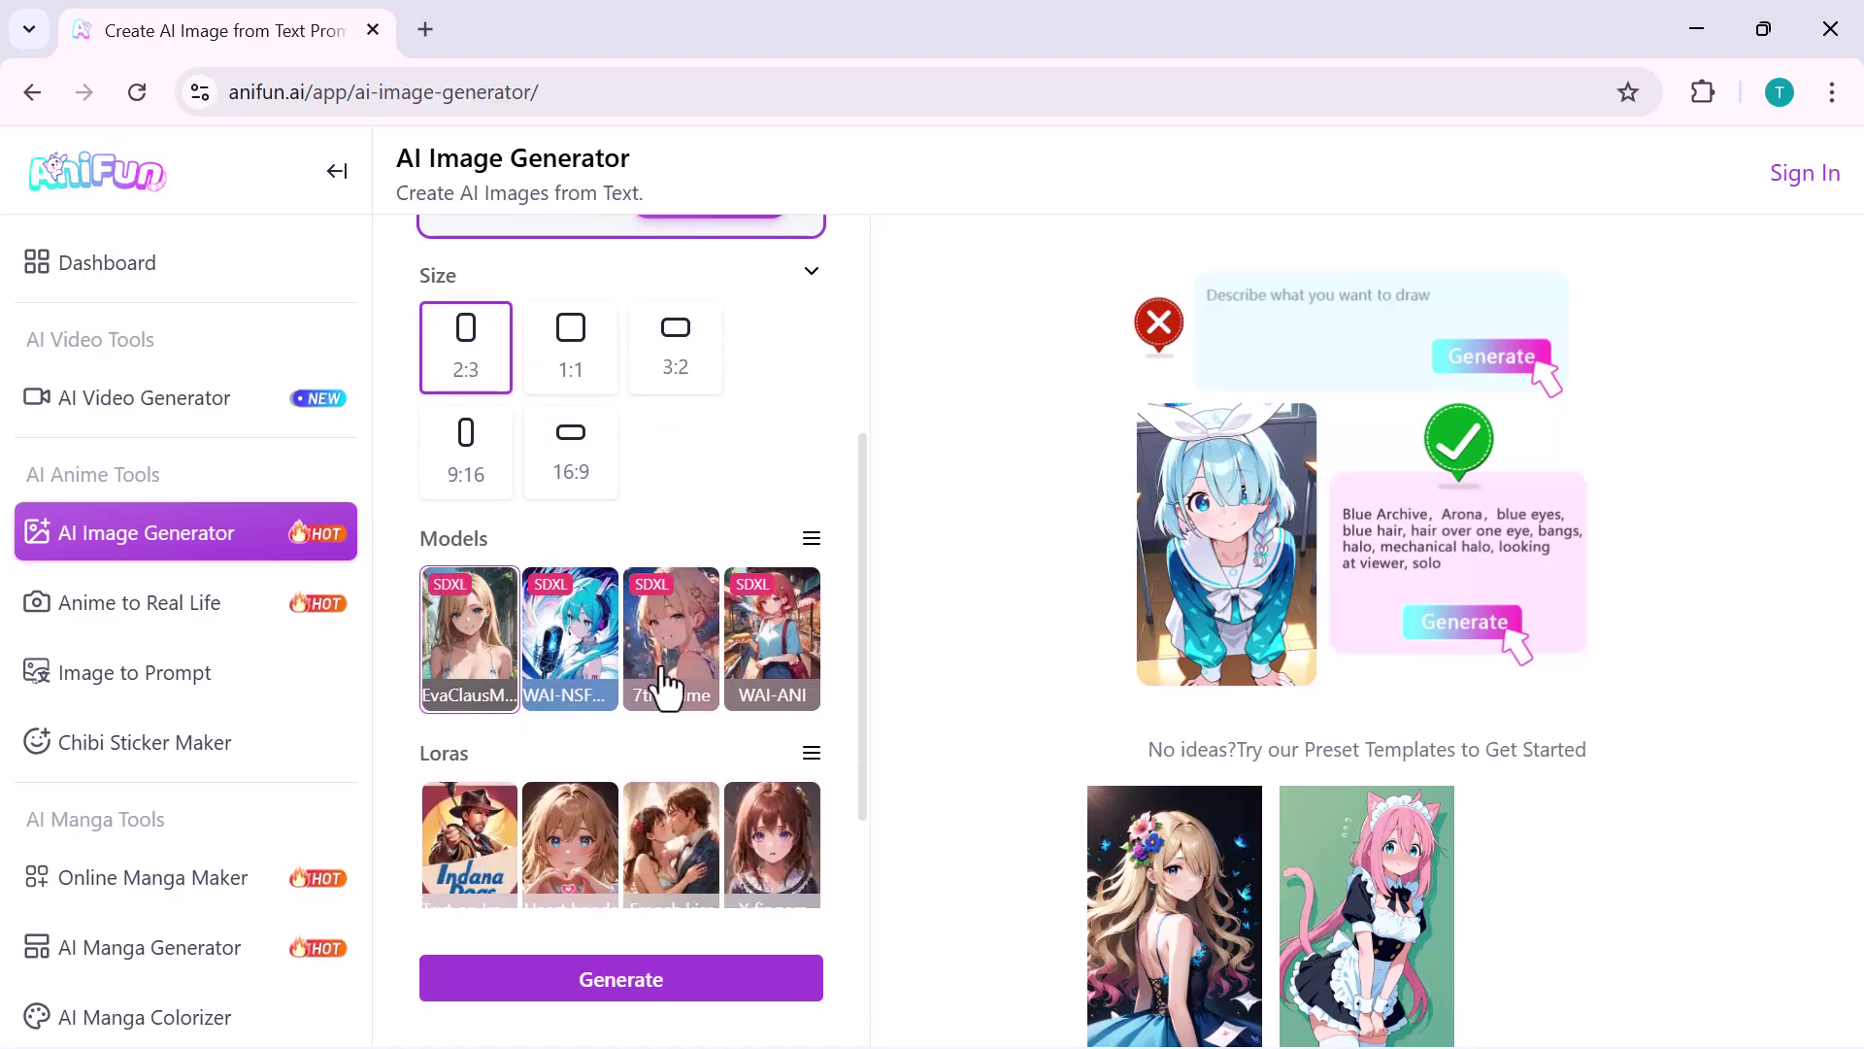
scroll(660, 681, "down", 1)
left_click(540, 583)
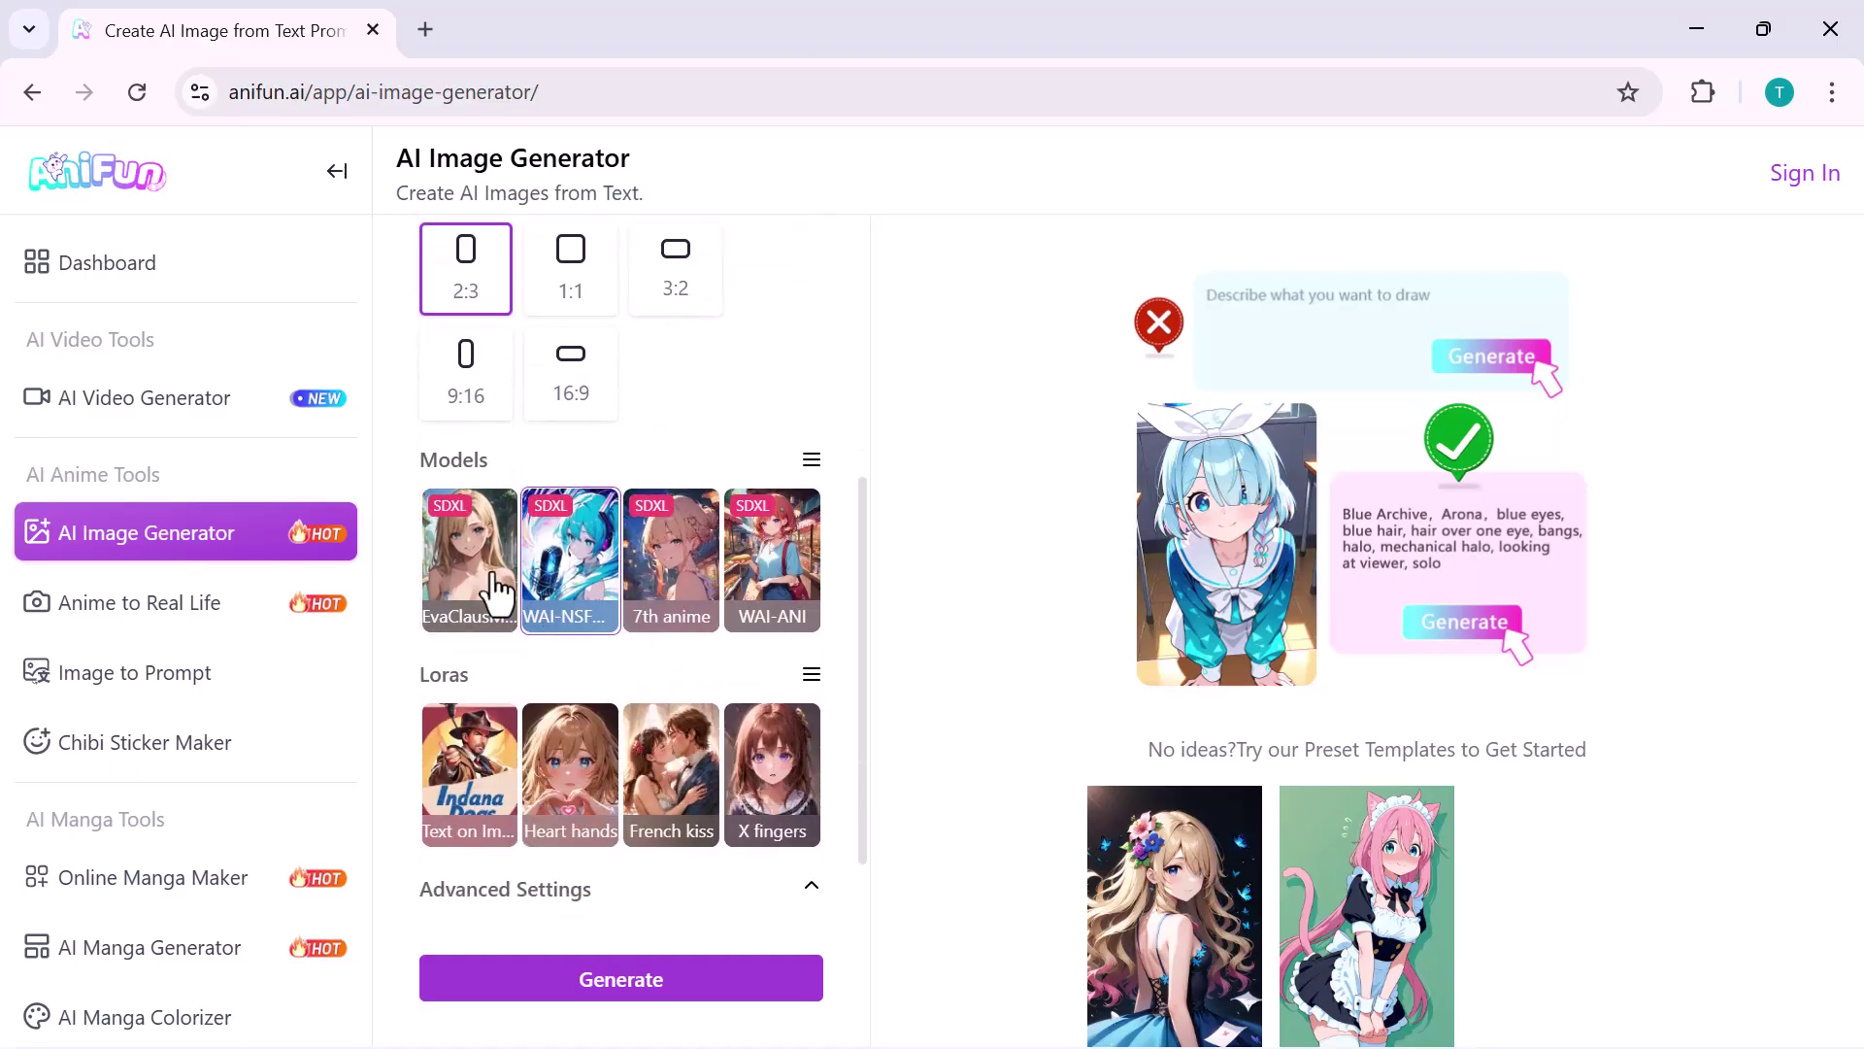
left_click(495, 589)
scroll(525, 670, "down", 1)
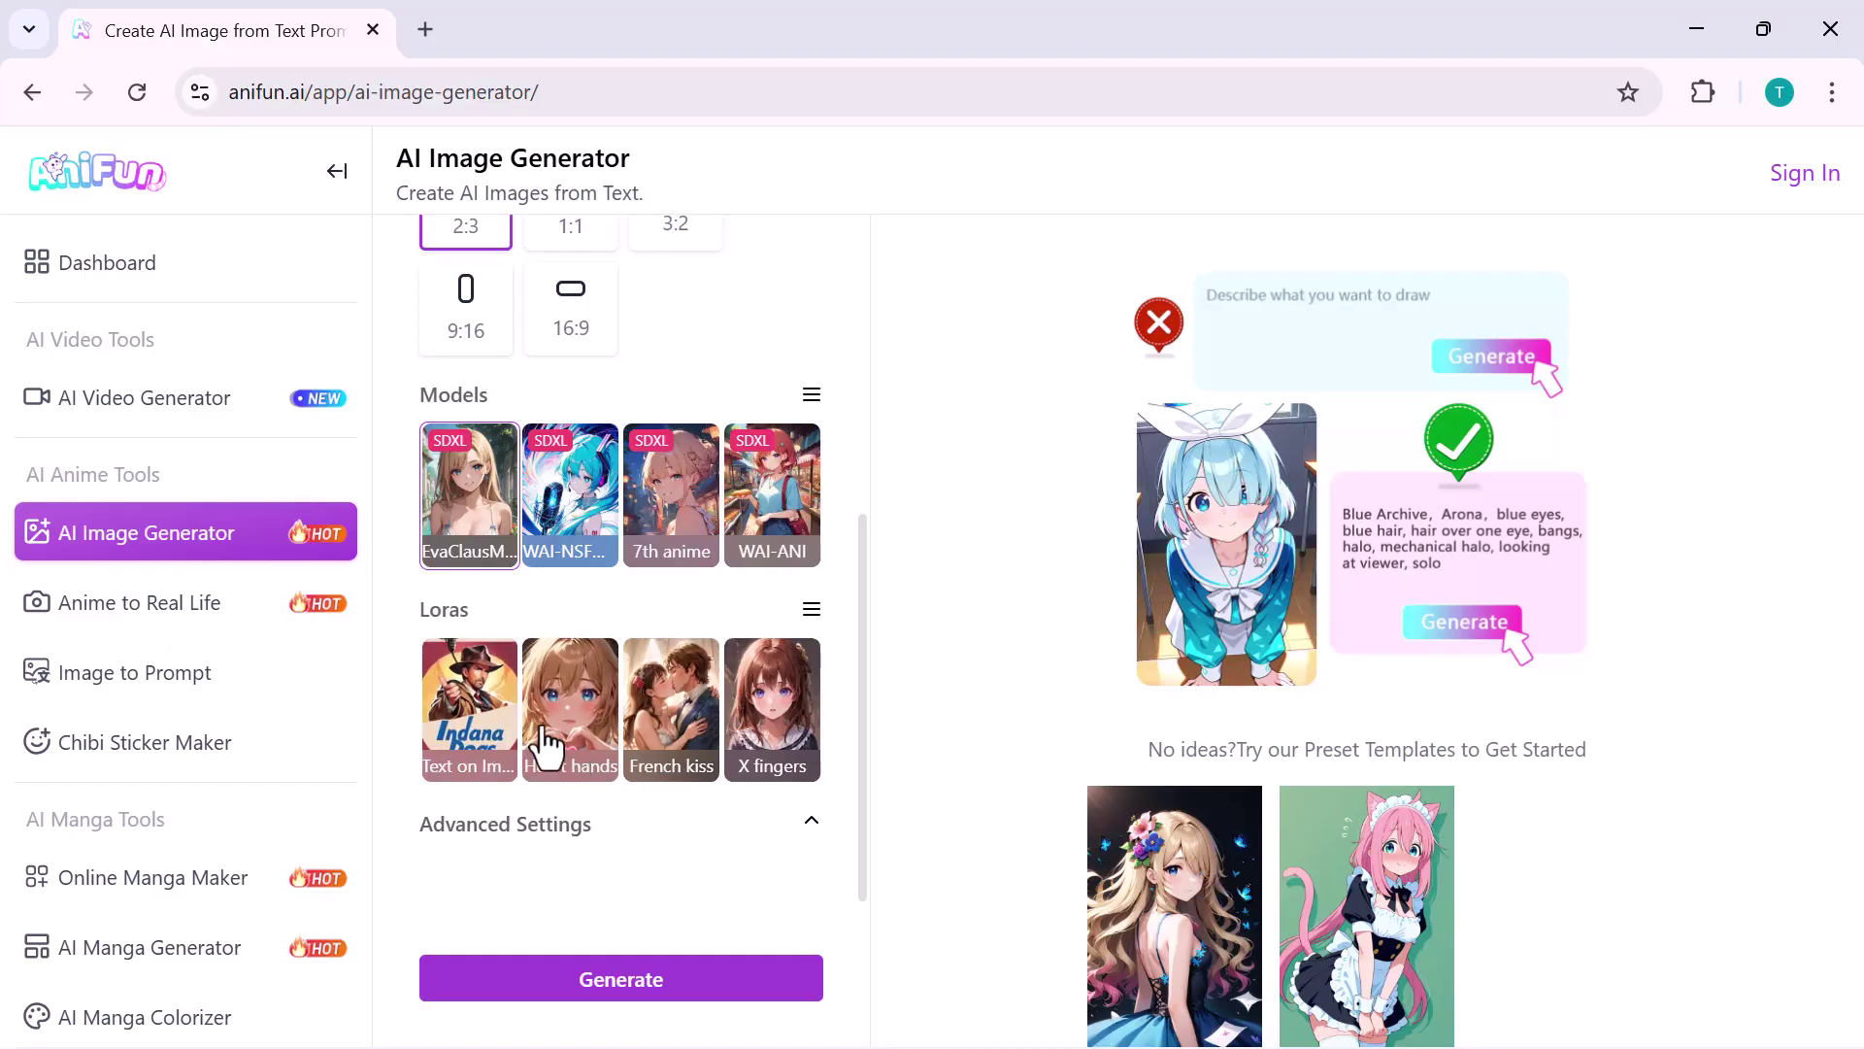
Step: Add the pink-haired Shikimori lora from the full lora collection
left_click(810, 608)
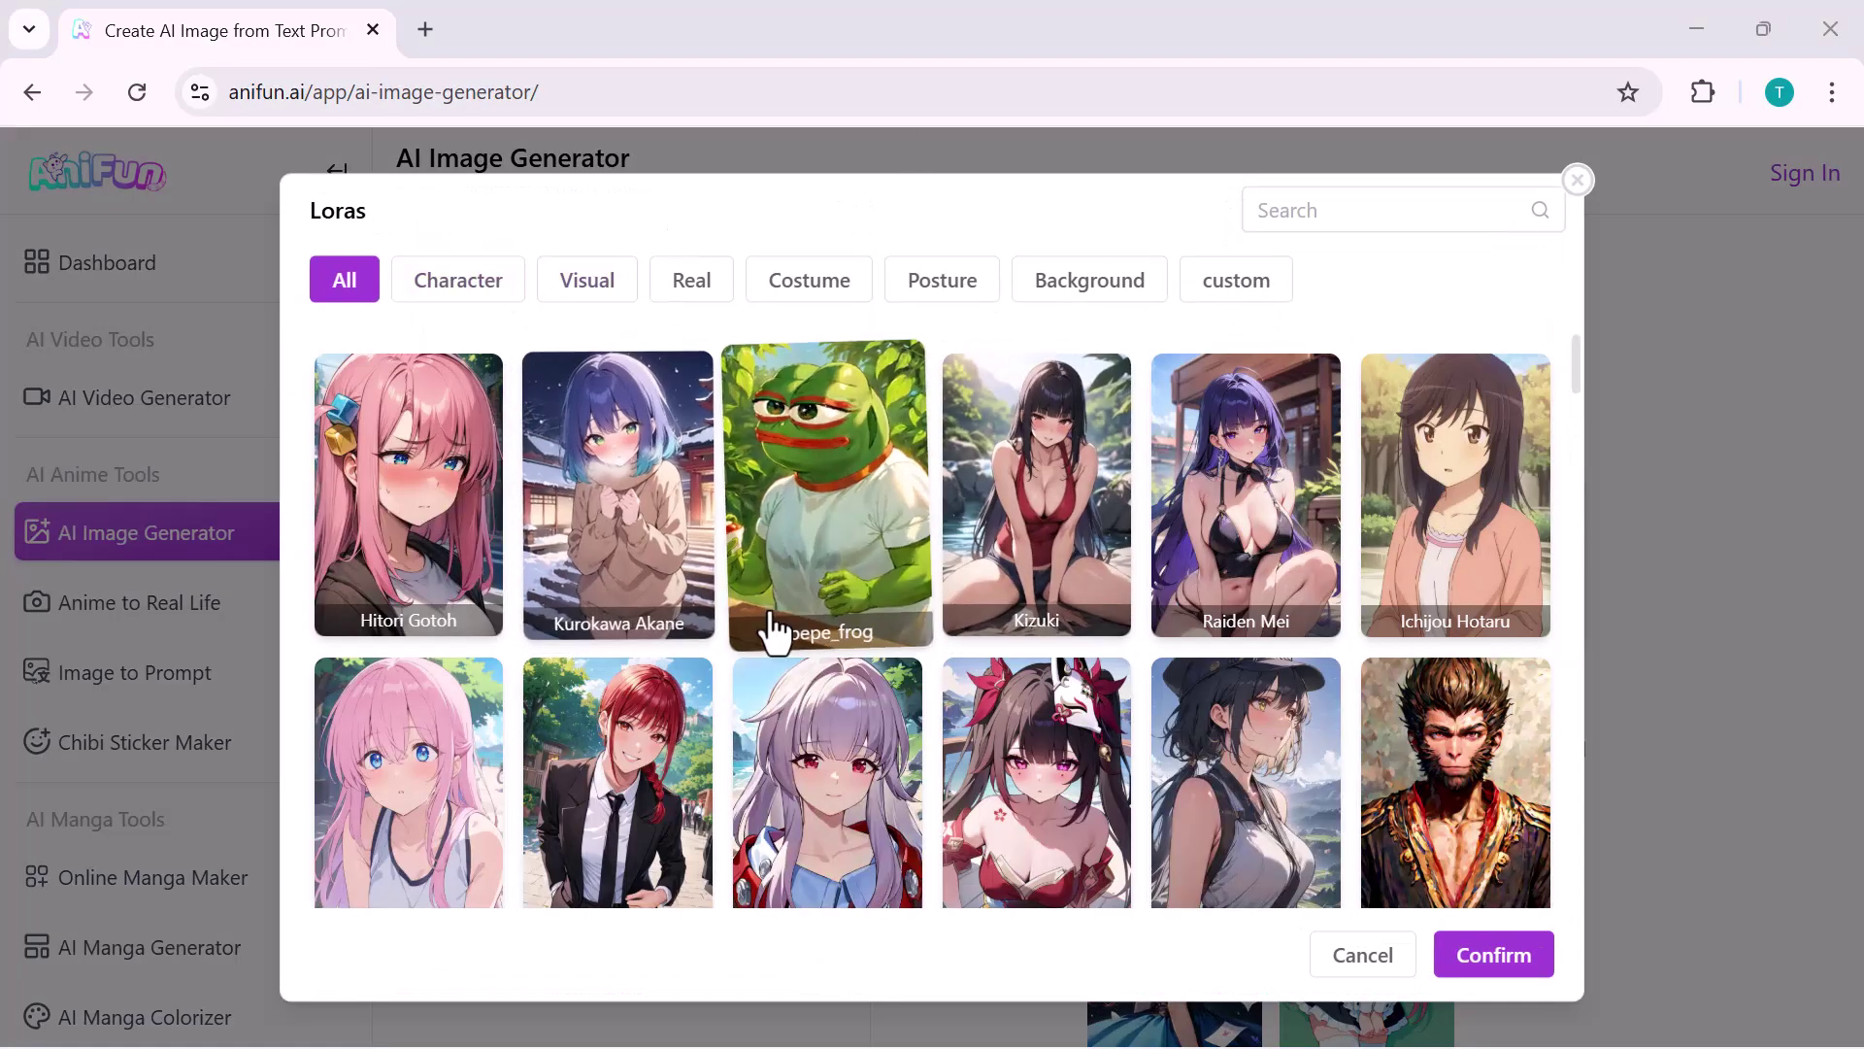
scroll(941, 771, "down", 2)
scroll(940, 771, "down", 2)
scroll(942, 771, "up", 4)
scroll(932, 709, "down", 8)
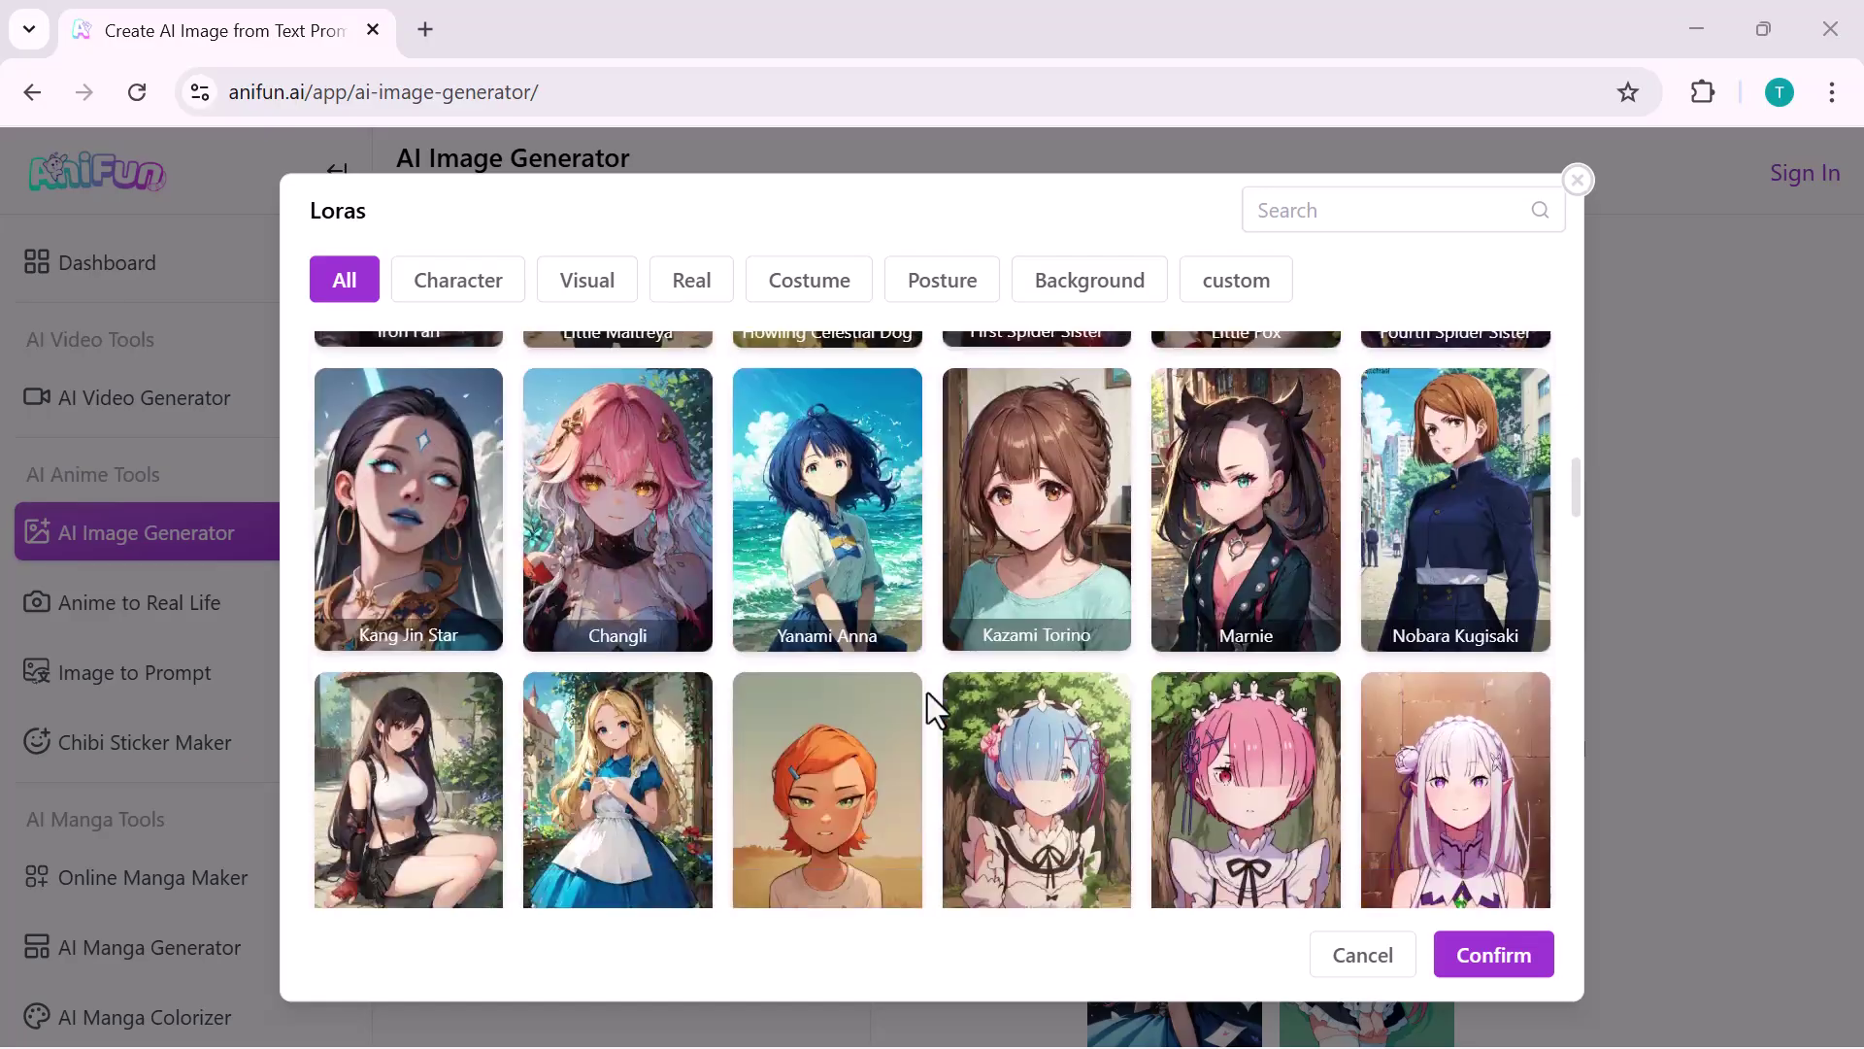
scroll(933, 709, "up", 8)
left_click(408, 779)
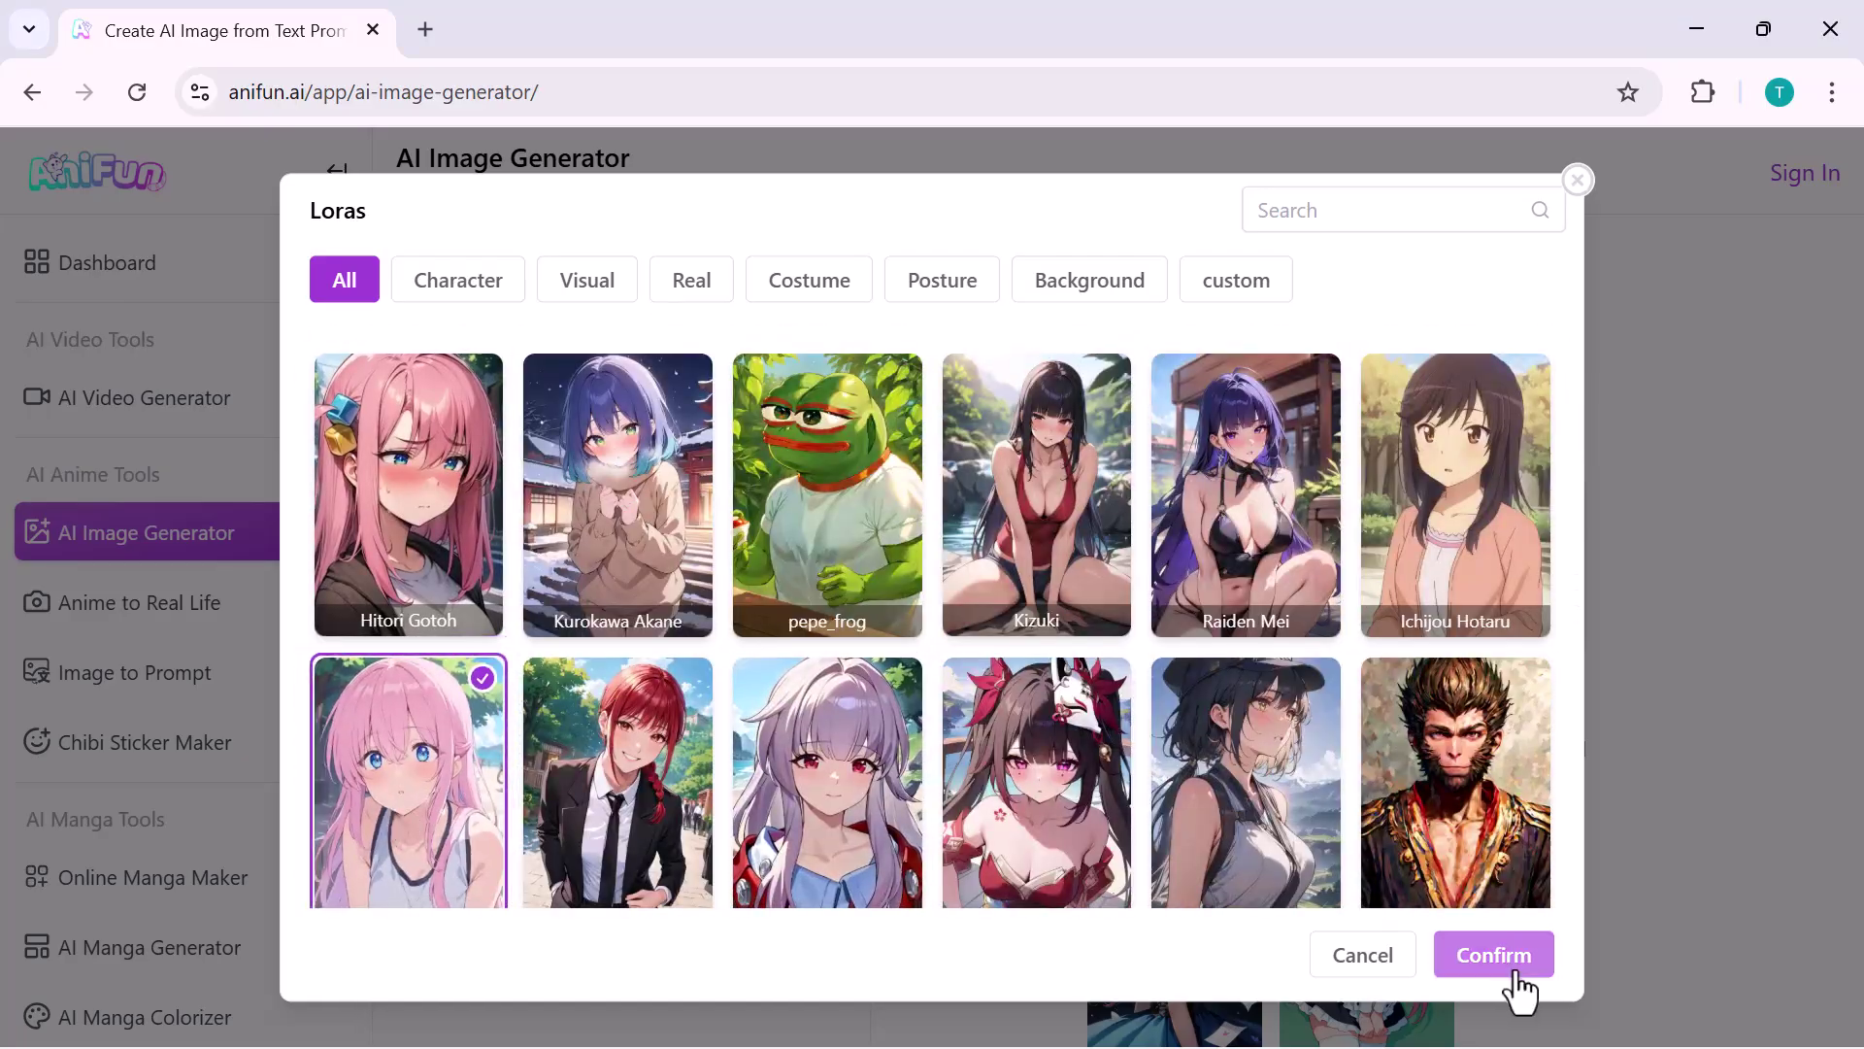
left_click(1493, 954)
scroll(730, 816, "down", 1)
Step: Expand Advanced Settings and generate the blue-haired girl portrait
left_click(812, 826)
scroll(817, 844, "down", 1)
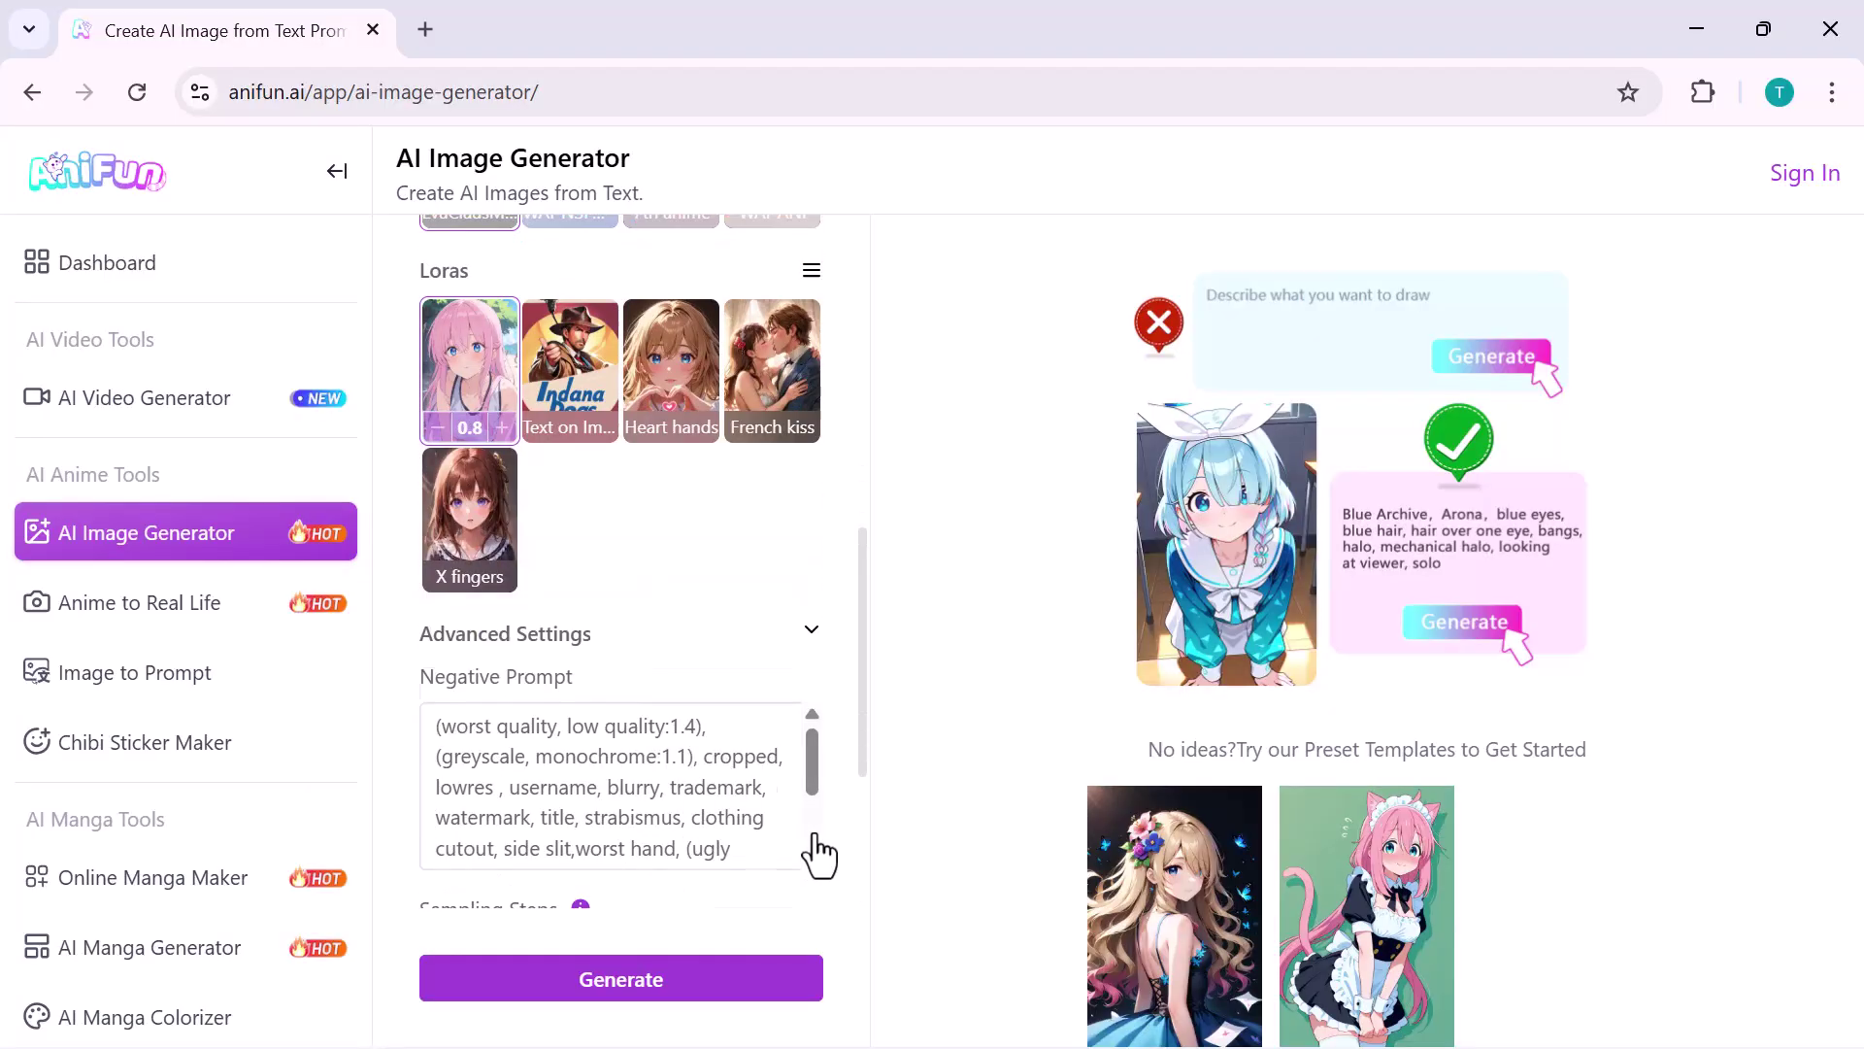
scroll(819, 853, "down", 2)
left_click(654, 996)
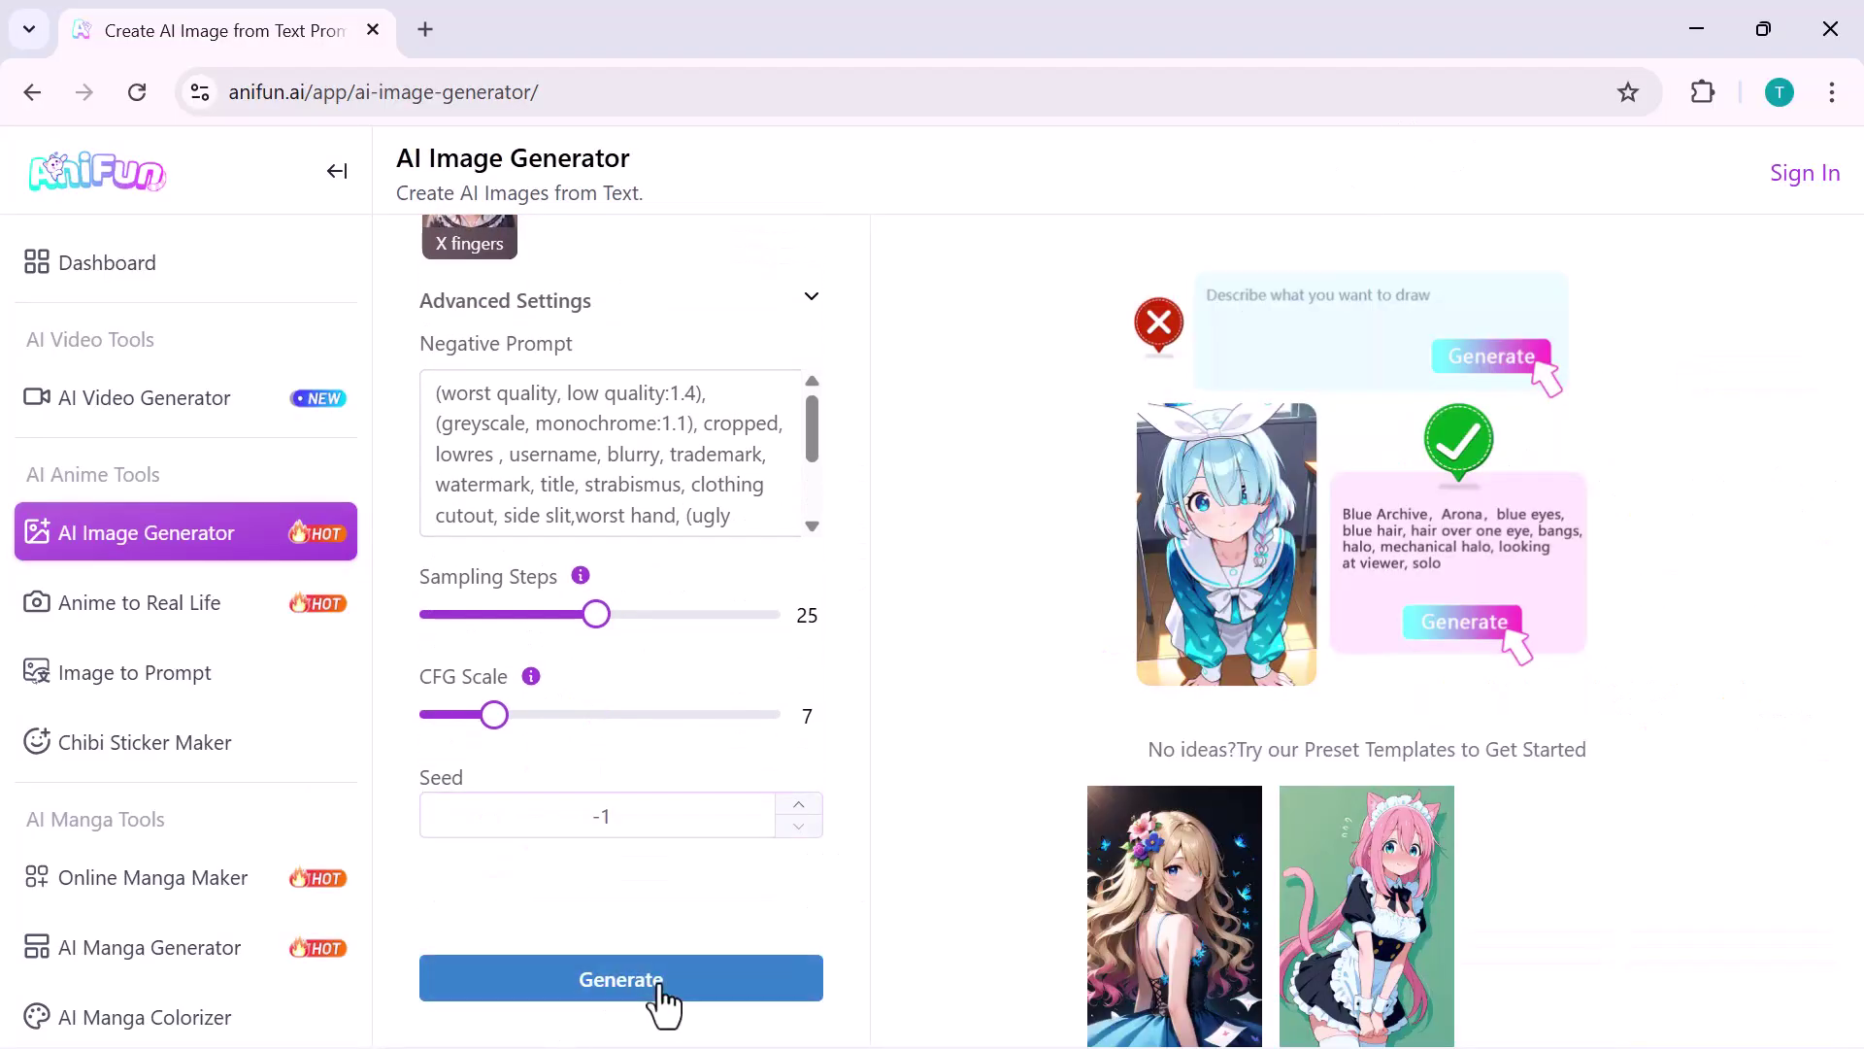
left_click(663, 996)
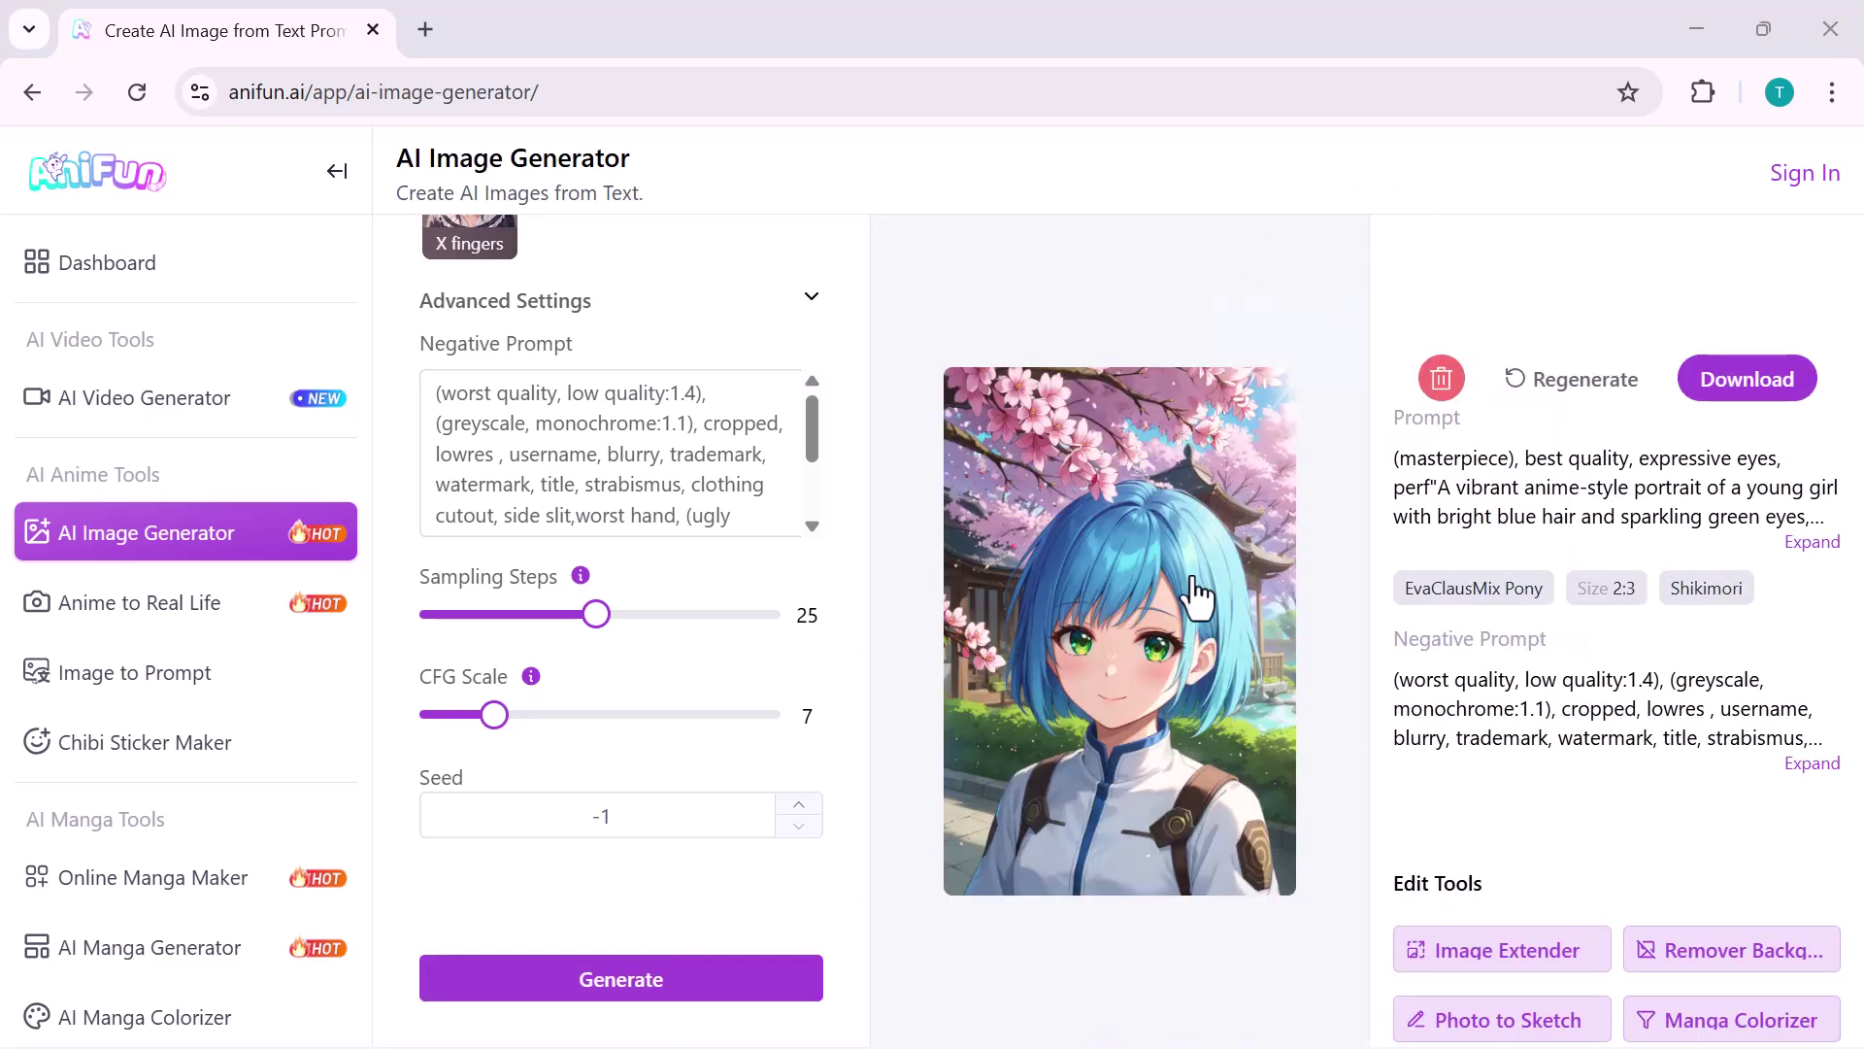
Step: Enlarge the generated blue-haired portrait for a close look, then close the view
left_click(1178, 603)
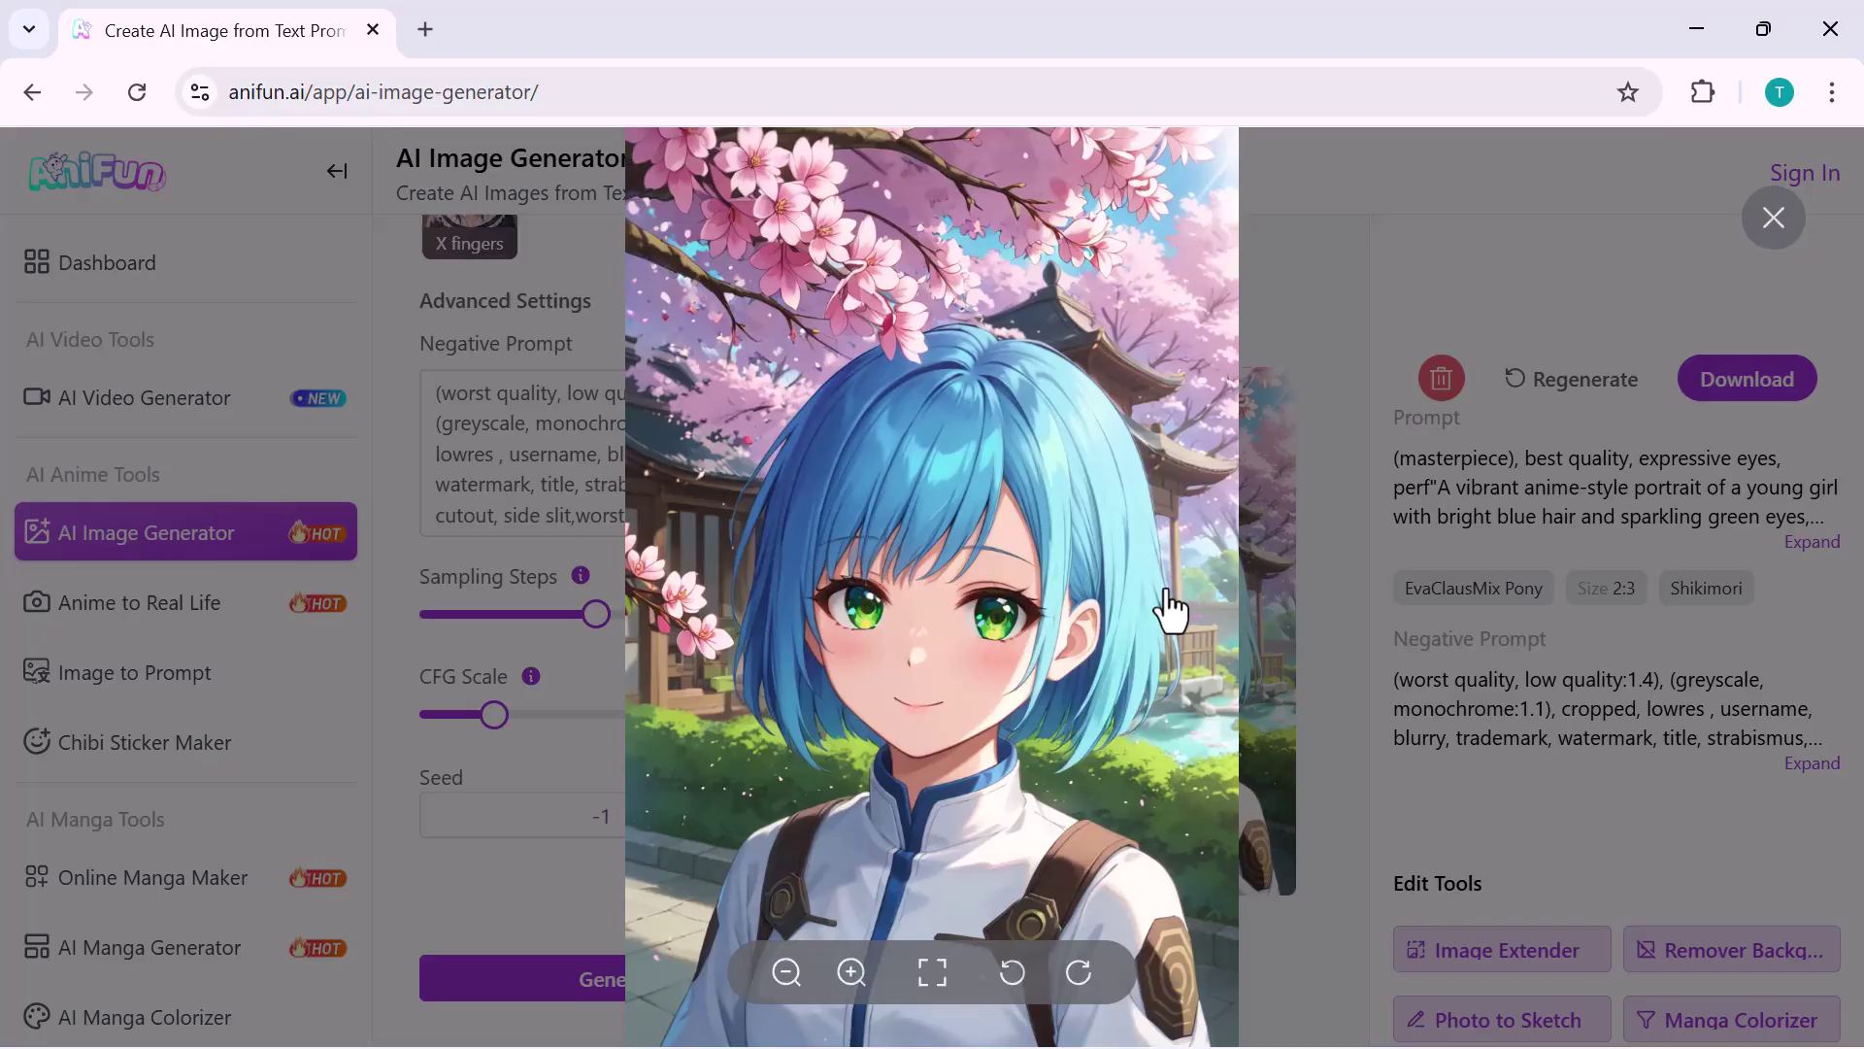
scroll(953, 462, "up", 3)
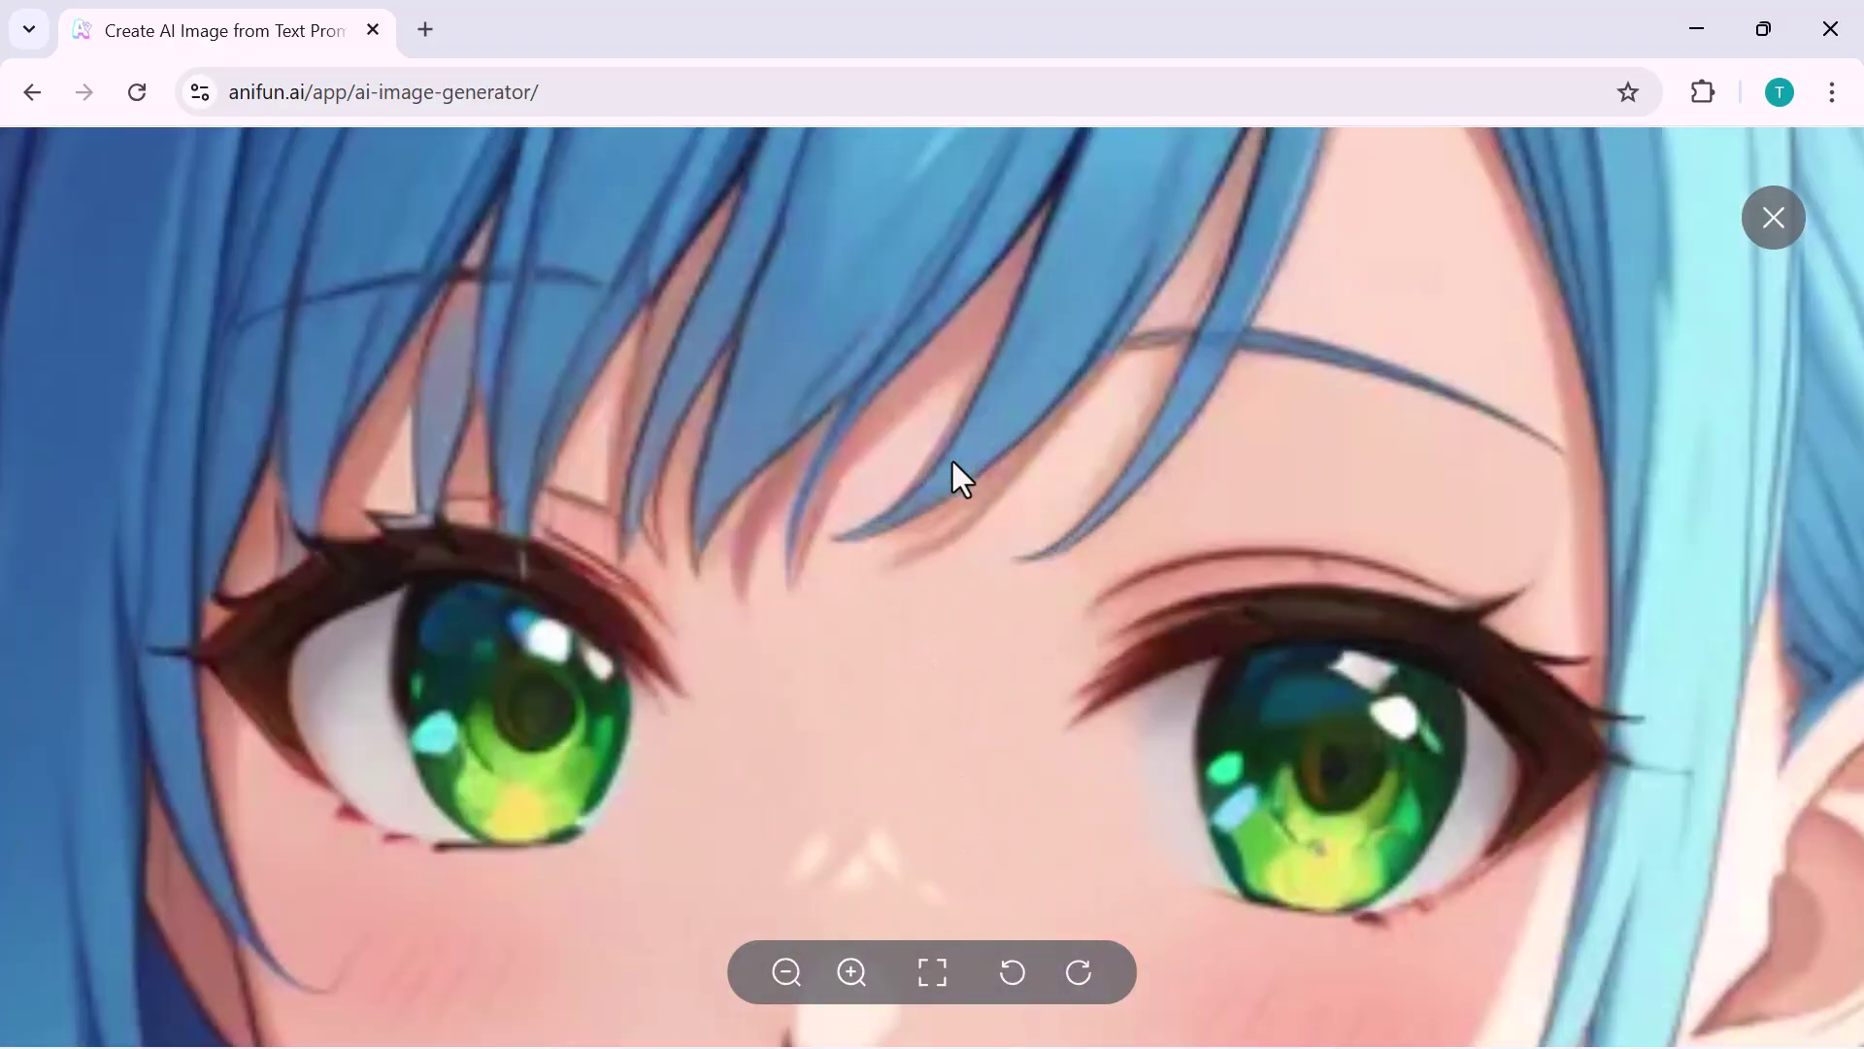
scroll(952, 458, "down", 4)
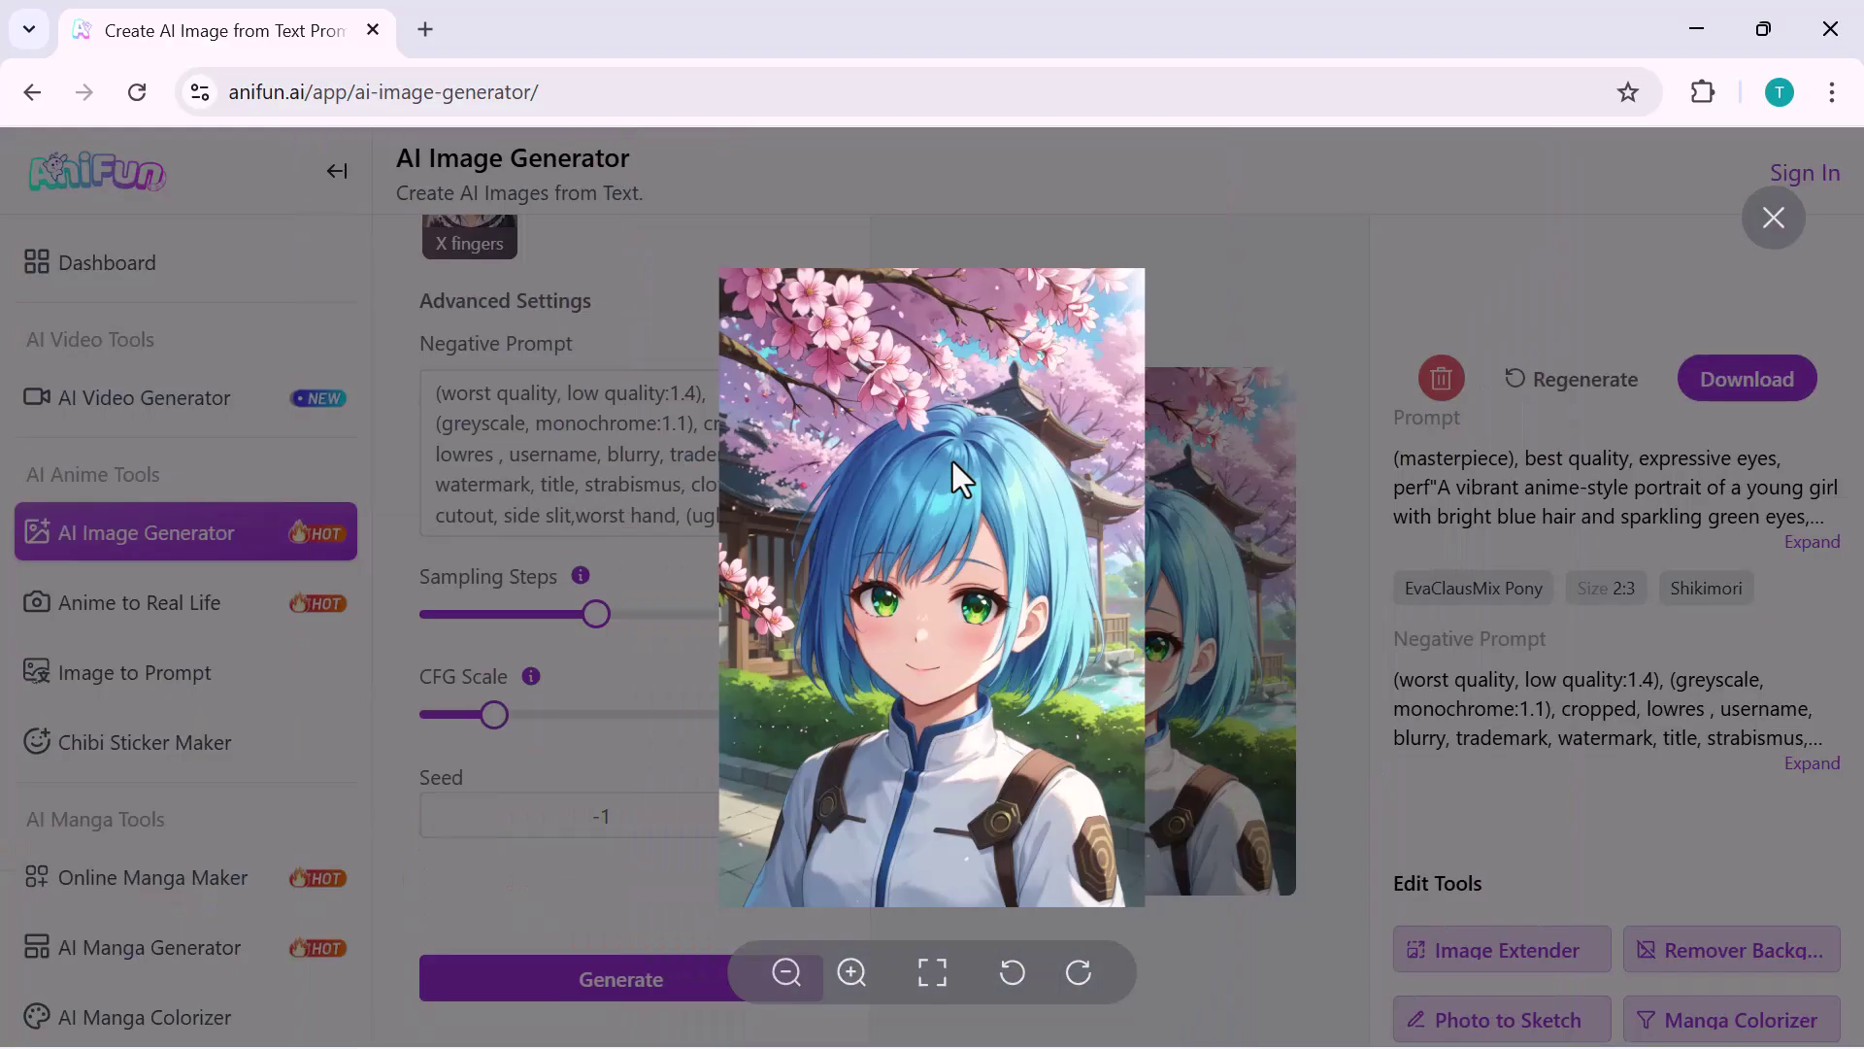
left_click(679, 559)
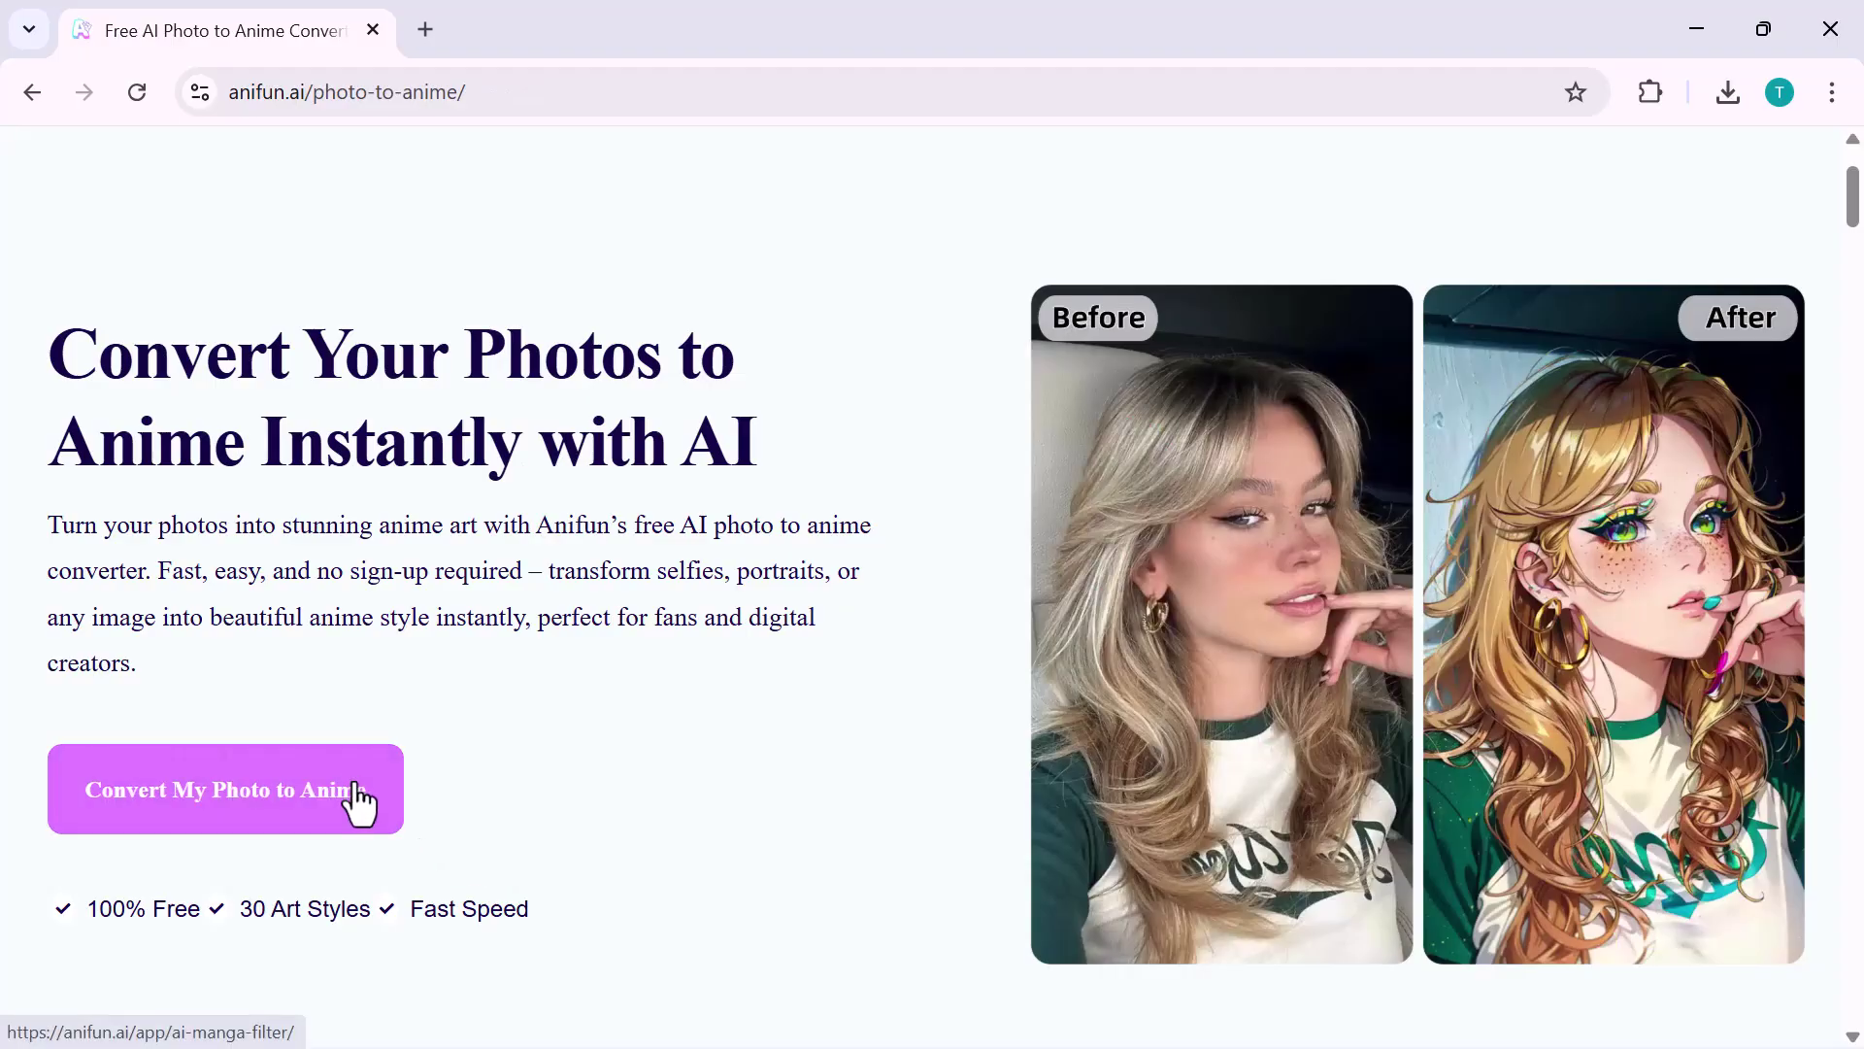
Step: Upload the woman's portrait photo into the photo-to-anime converter
left_click(357, 801)
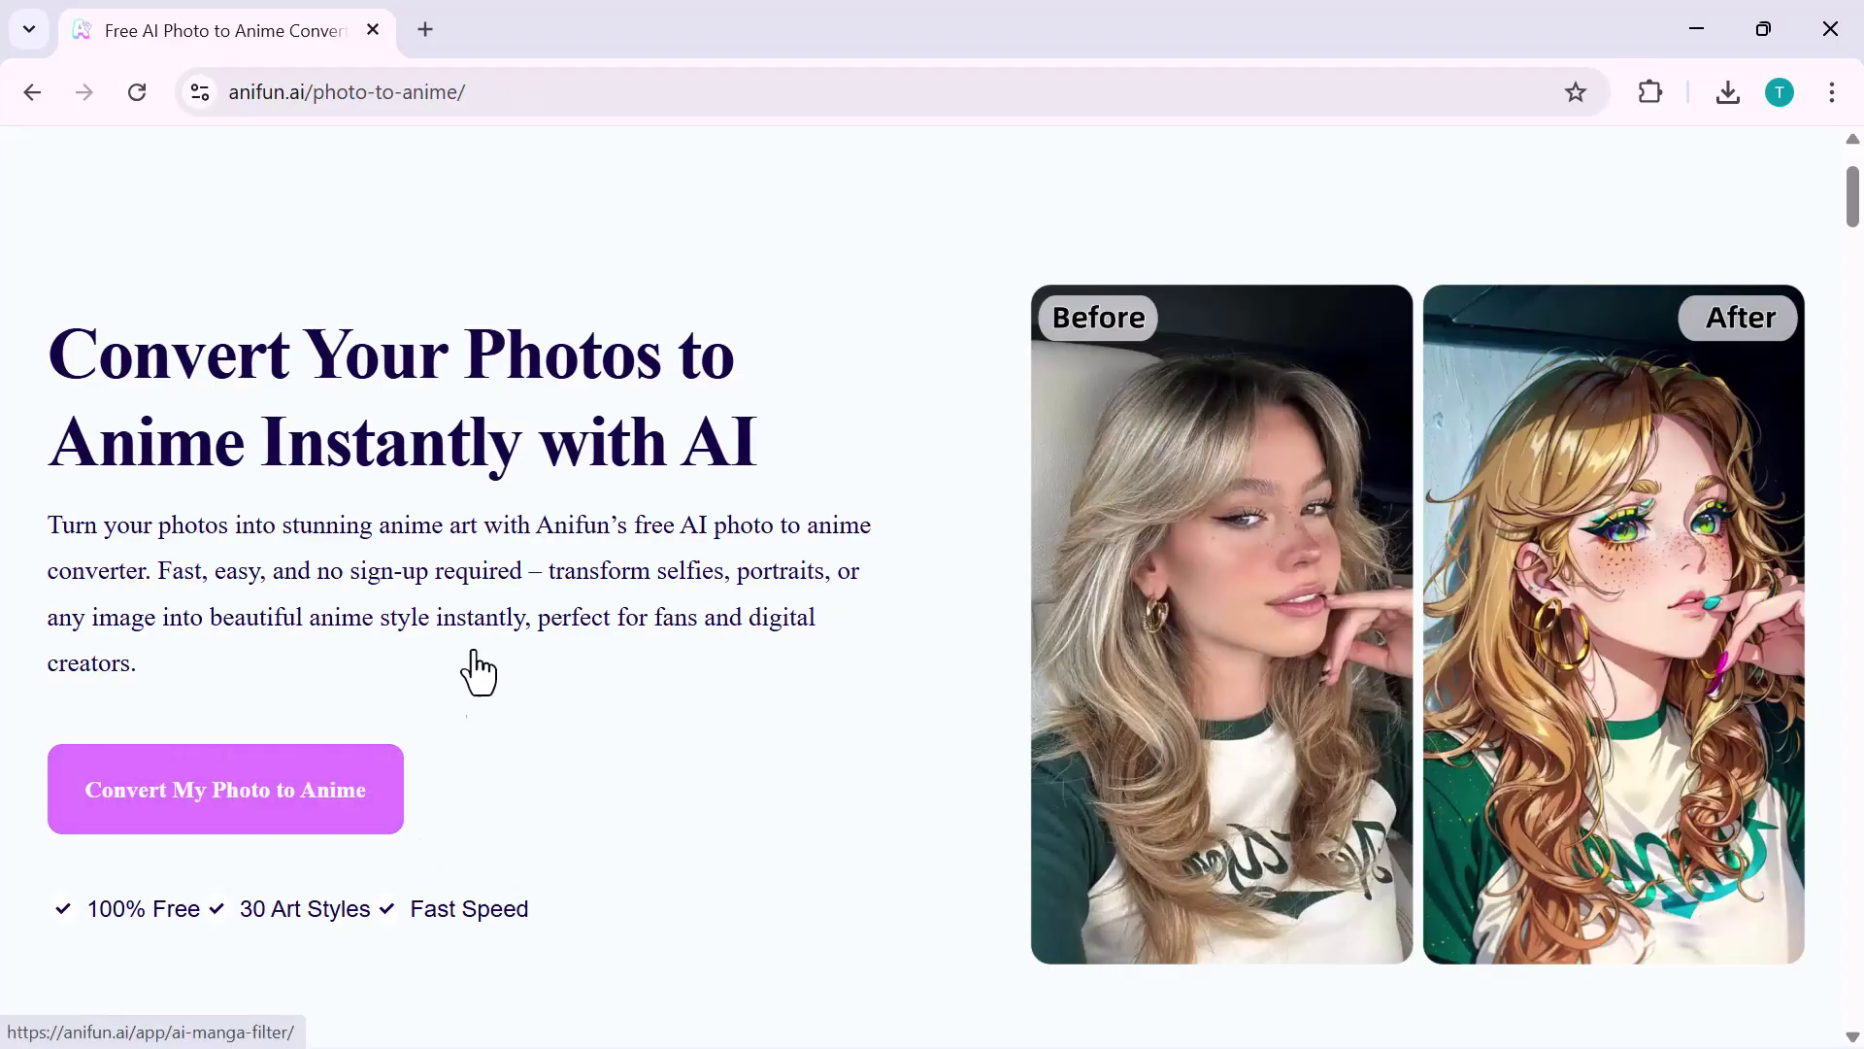
left_click(611, 423)
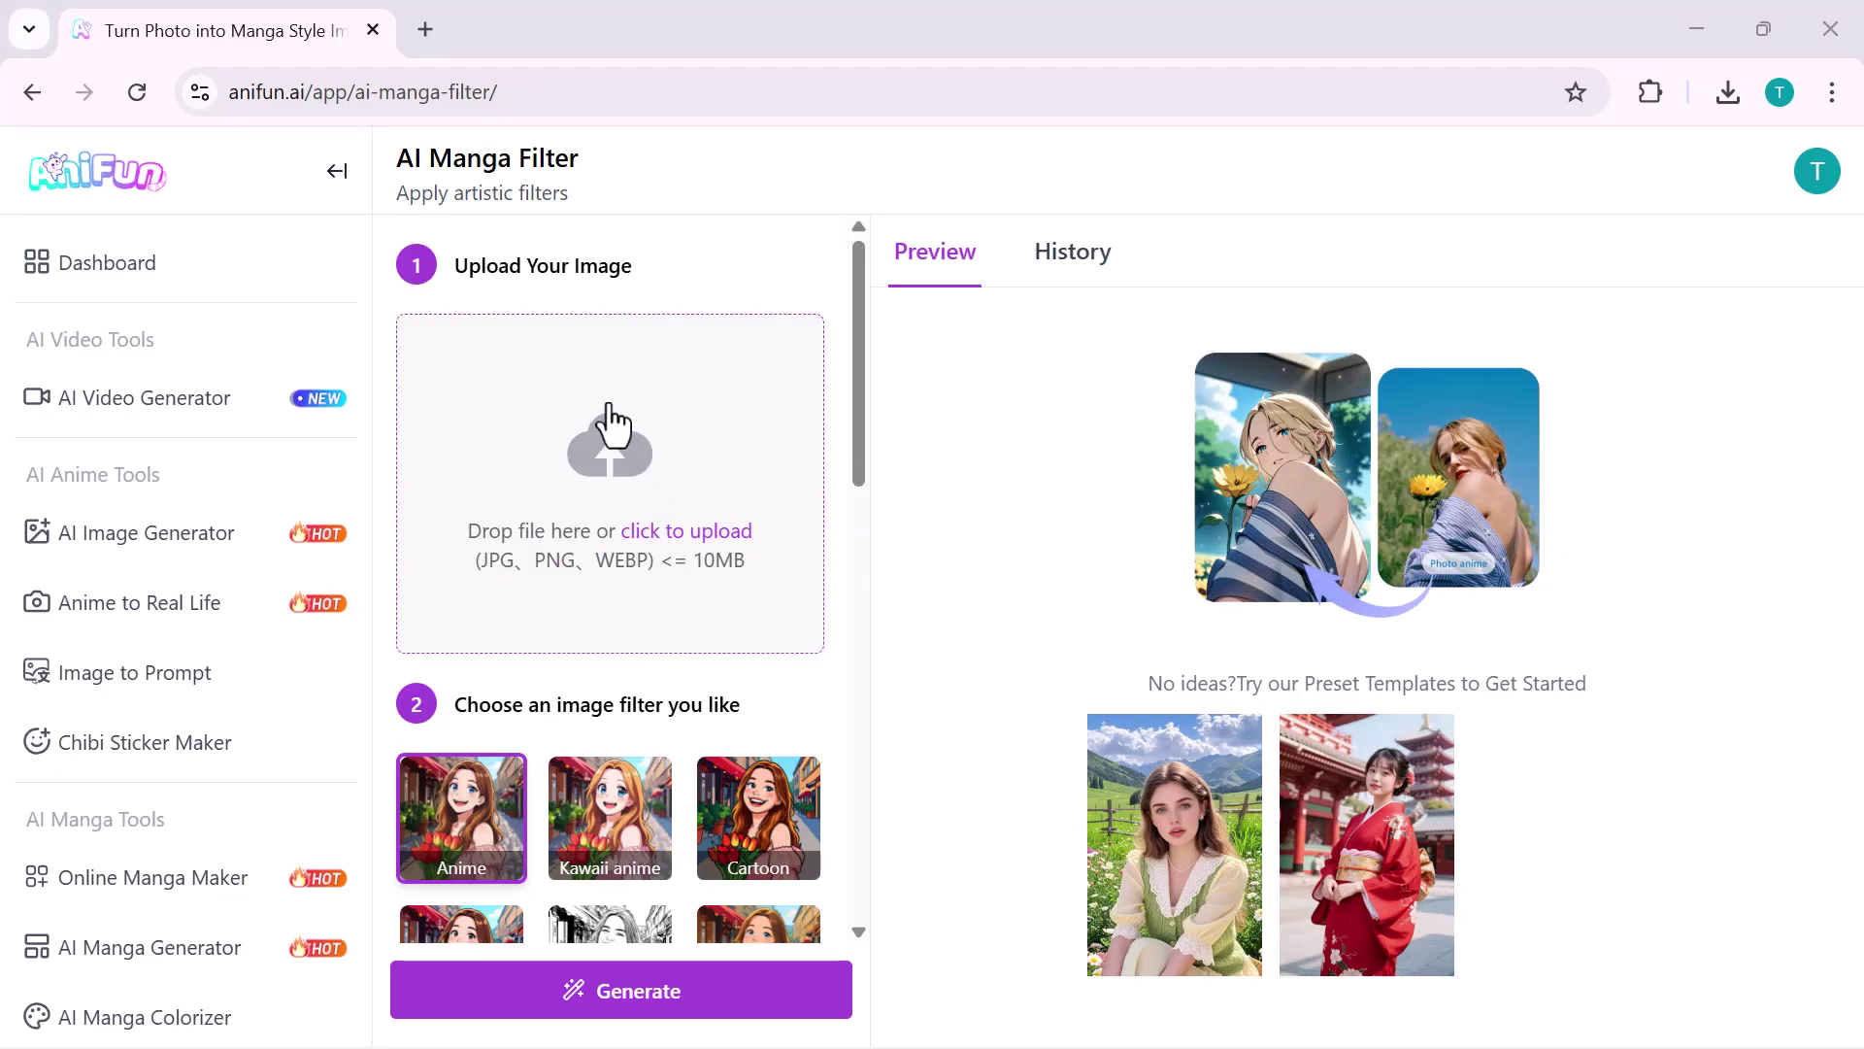
left_click(695, 823)
left_click(1581, 990)
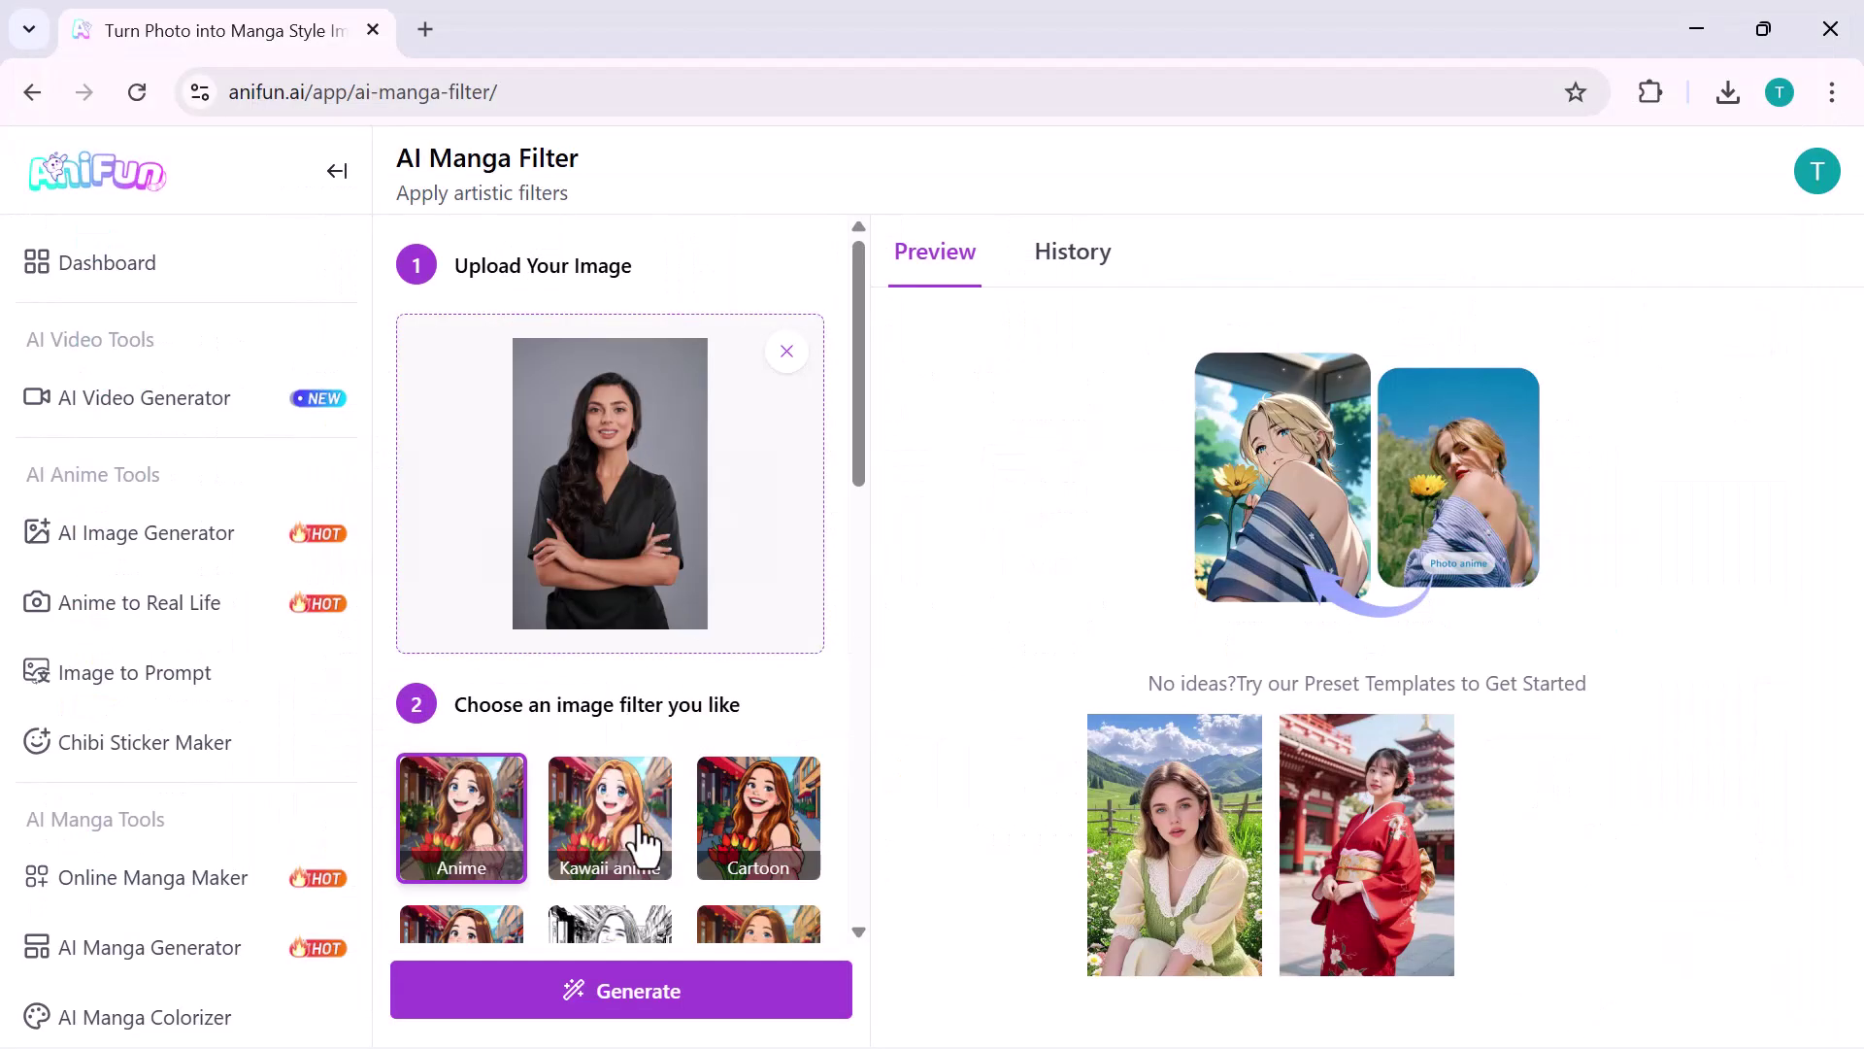
scroll(647, 845, "down", 1)
scroll(648, 845, "down", 1)
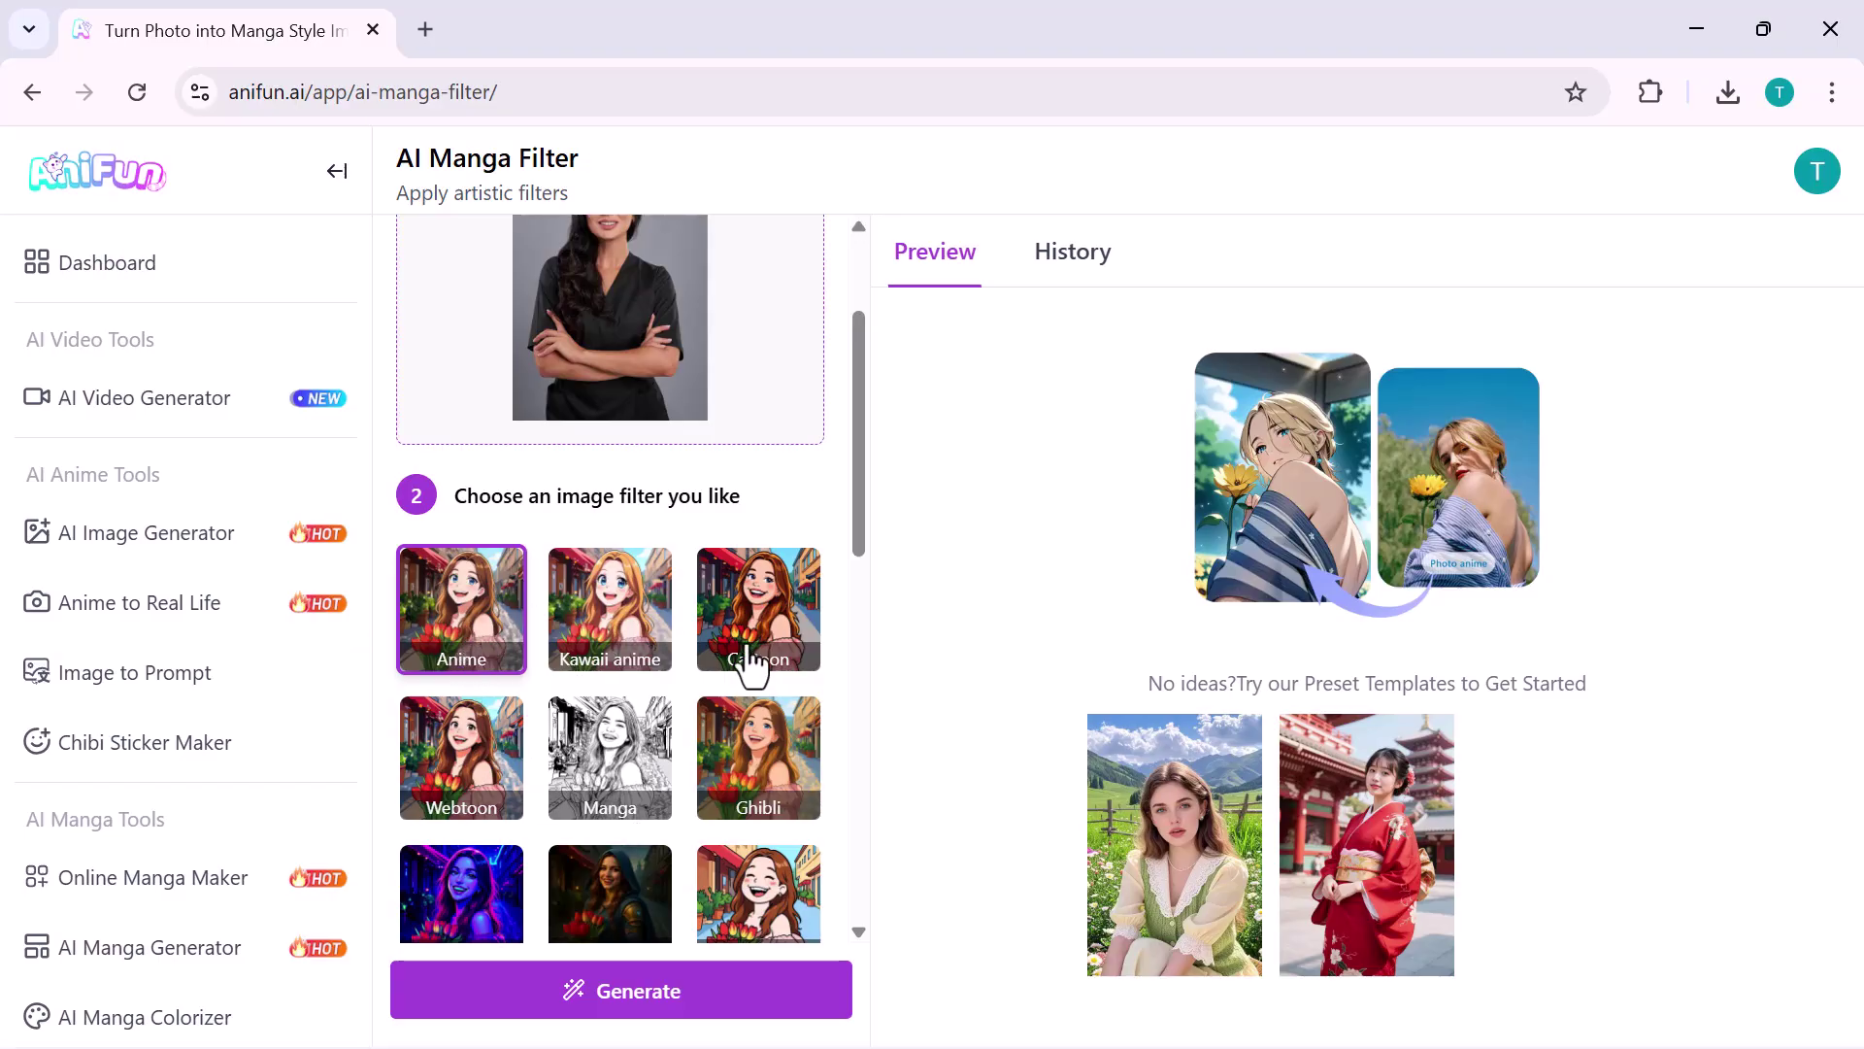
scroll(686, 748, "down", 1)
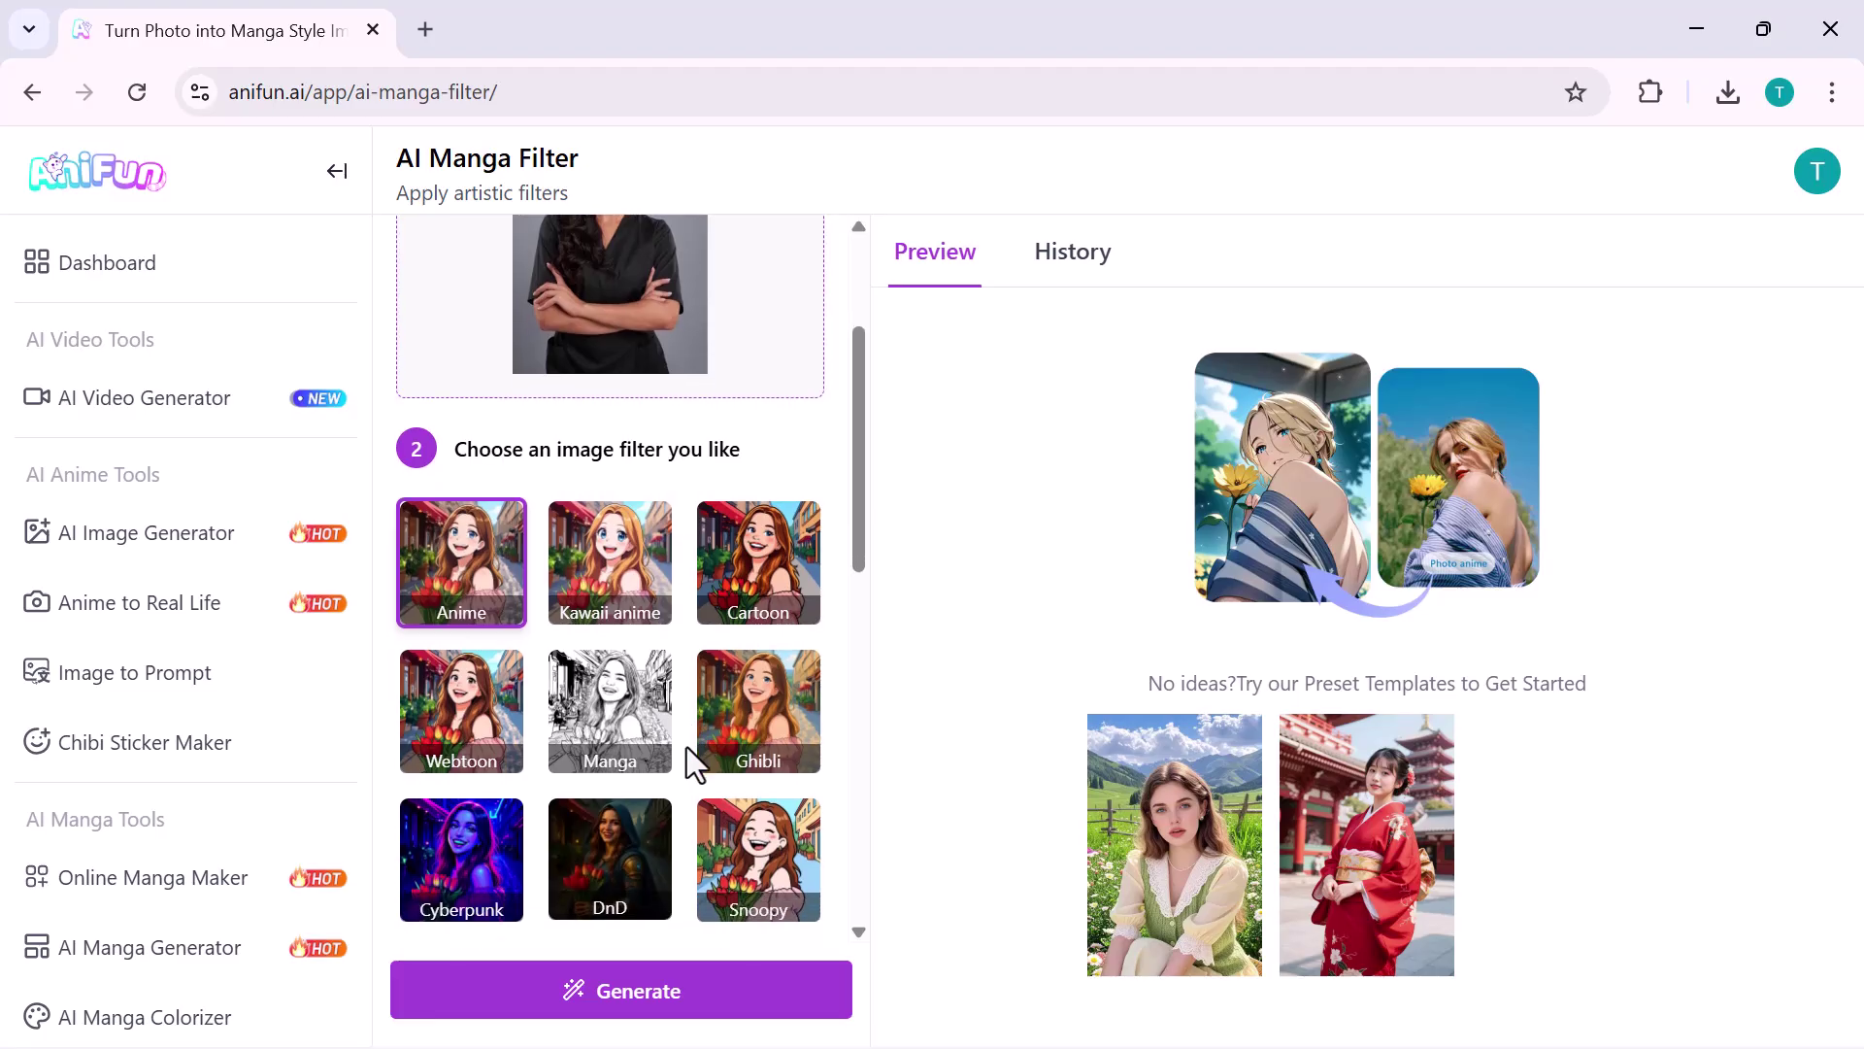
scroll(686, 747, "down", 1)
scroll(686, 748, "down", 1)
scroll(685, 748, "down", 1)
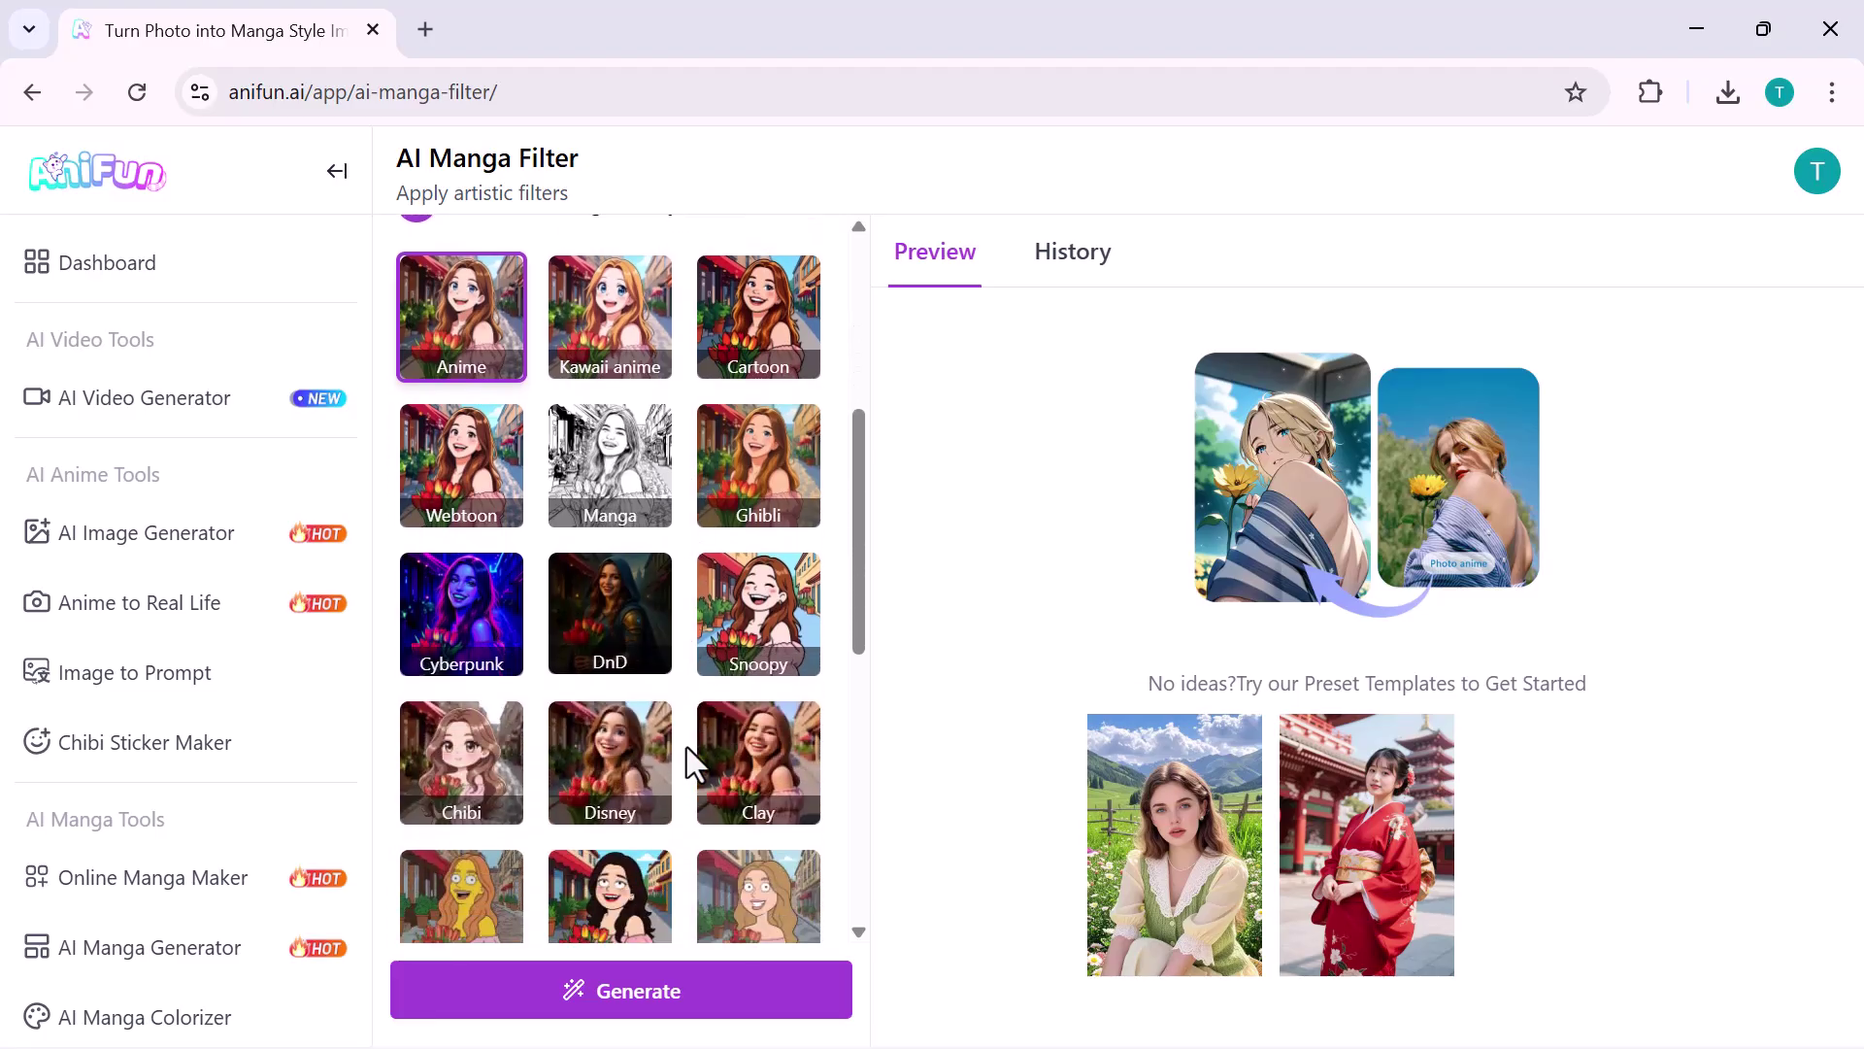
scroll(687, 748, "down", 2)
scroll(687, 747, "down", 3)
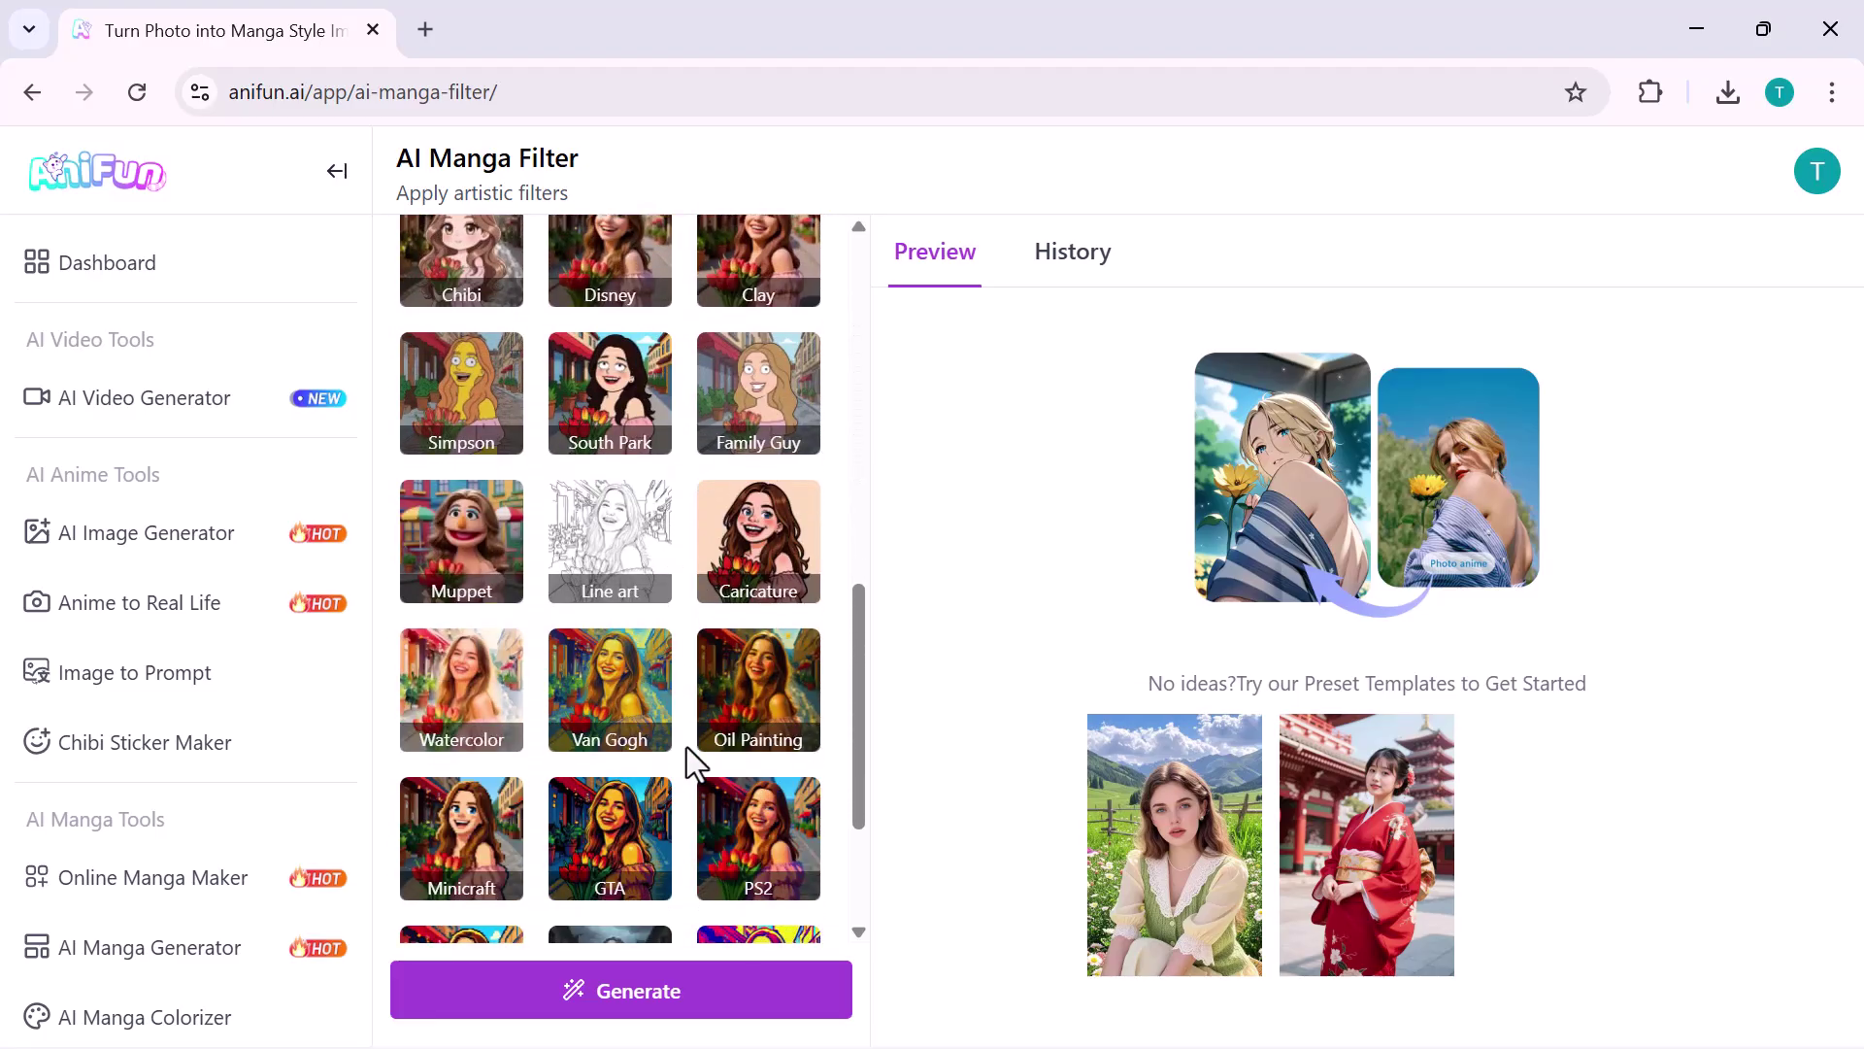
scroll(687, 747, "down", 2)
scroll(686, 747, "up", 10)
scroll(686, 748, "up", 3)
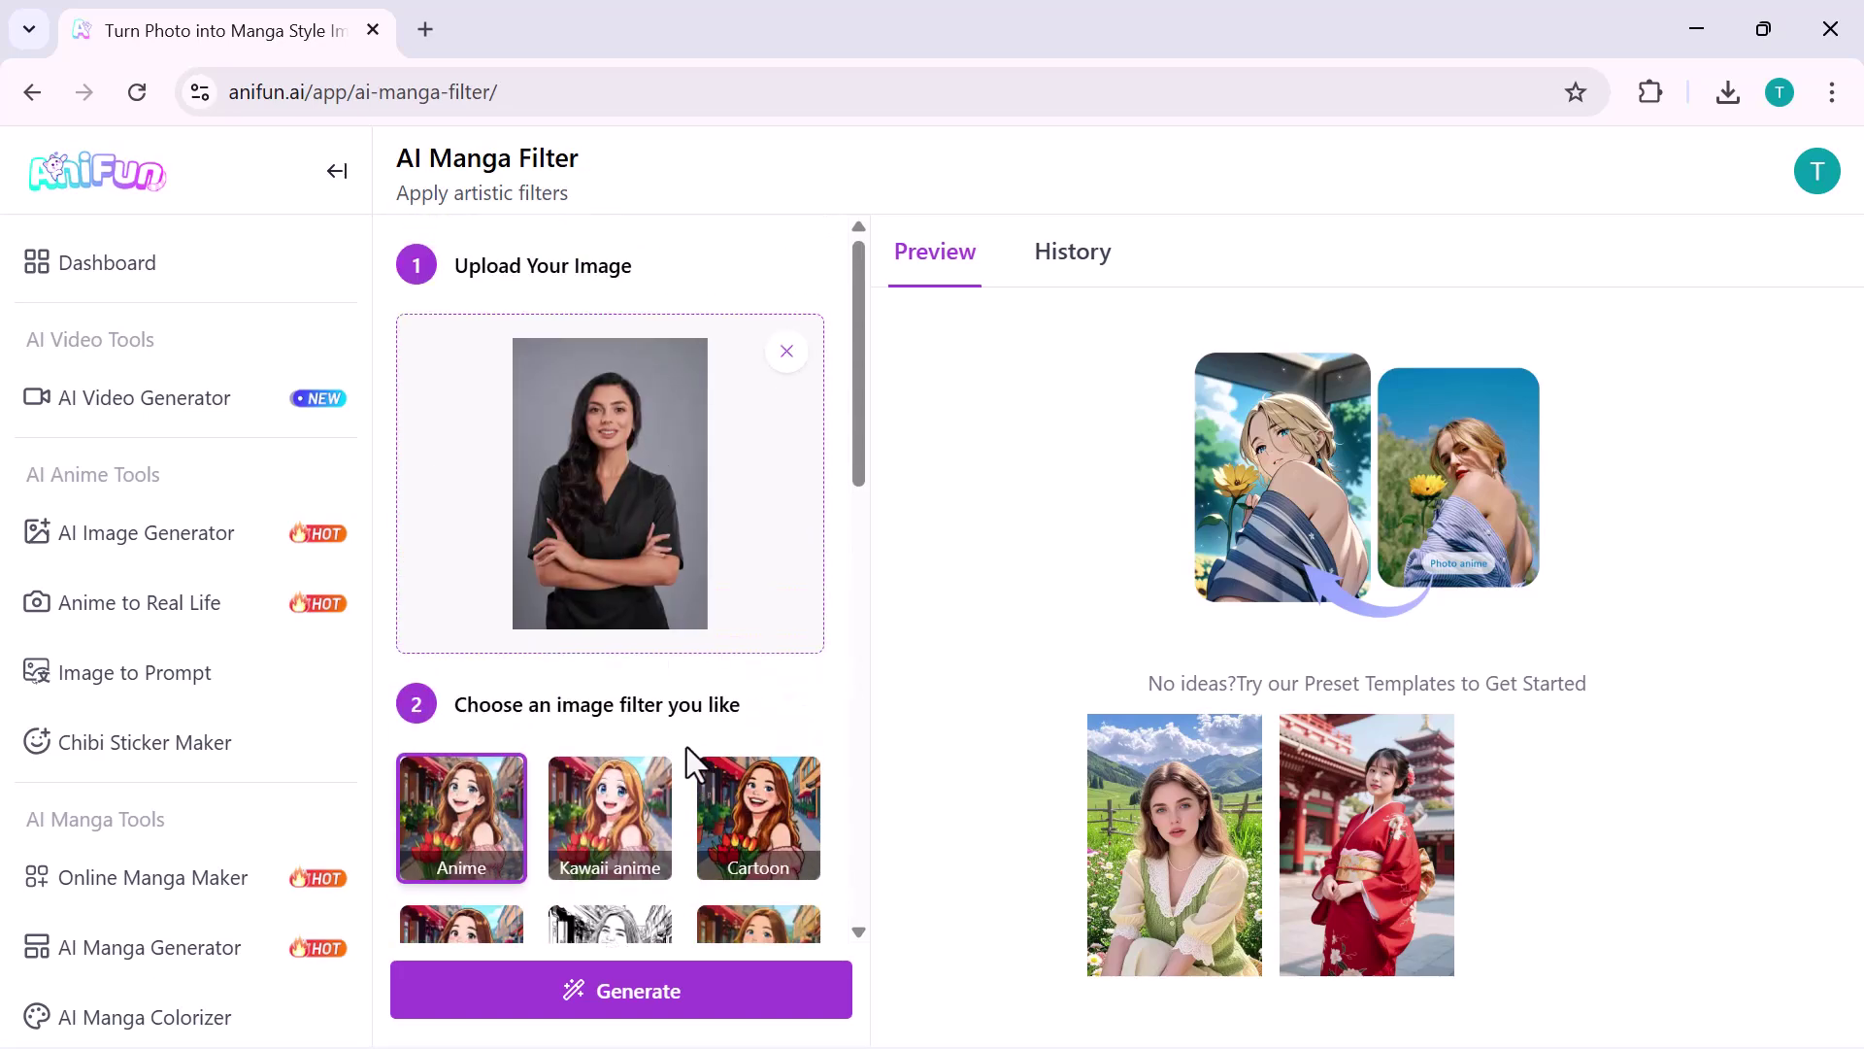
scroll(687, 747, "down", 1)
Step: Apply the Anime filter and download the anime-style portrait
left_click(619, 1015)
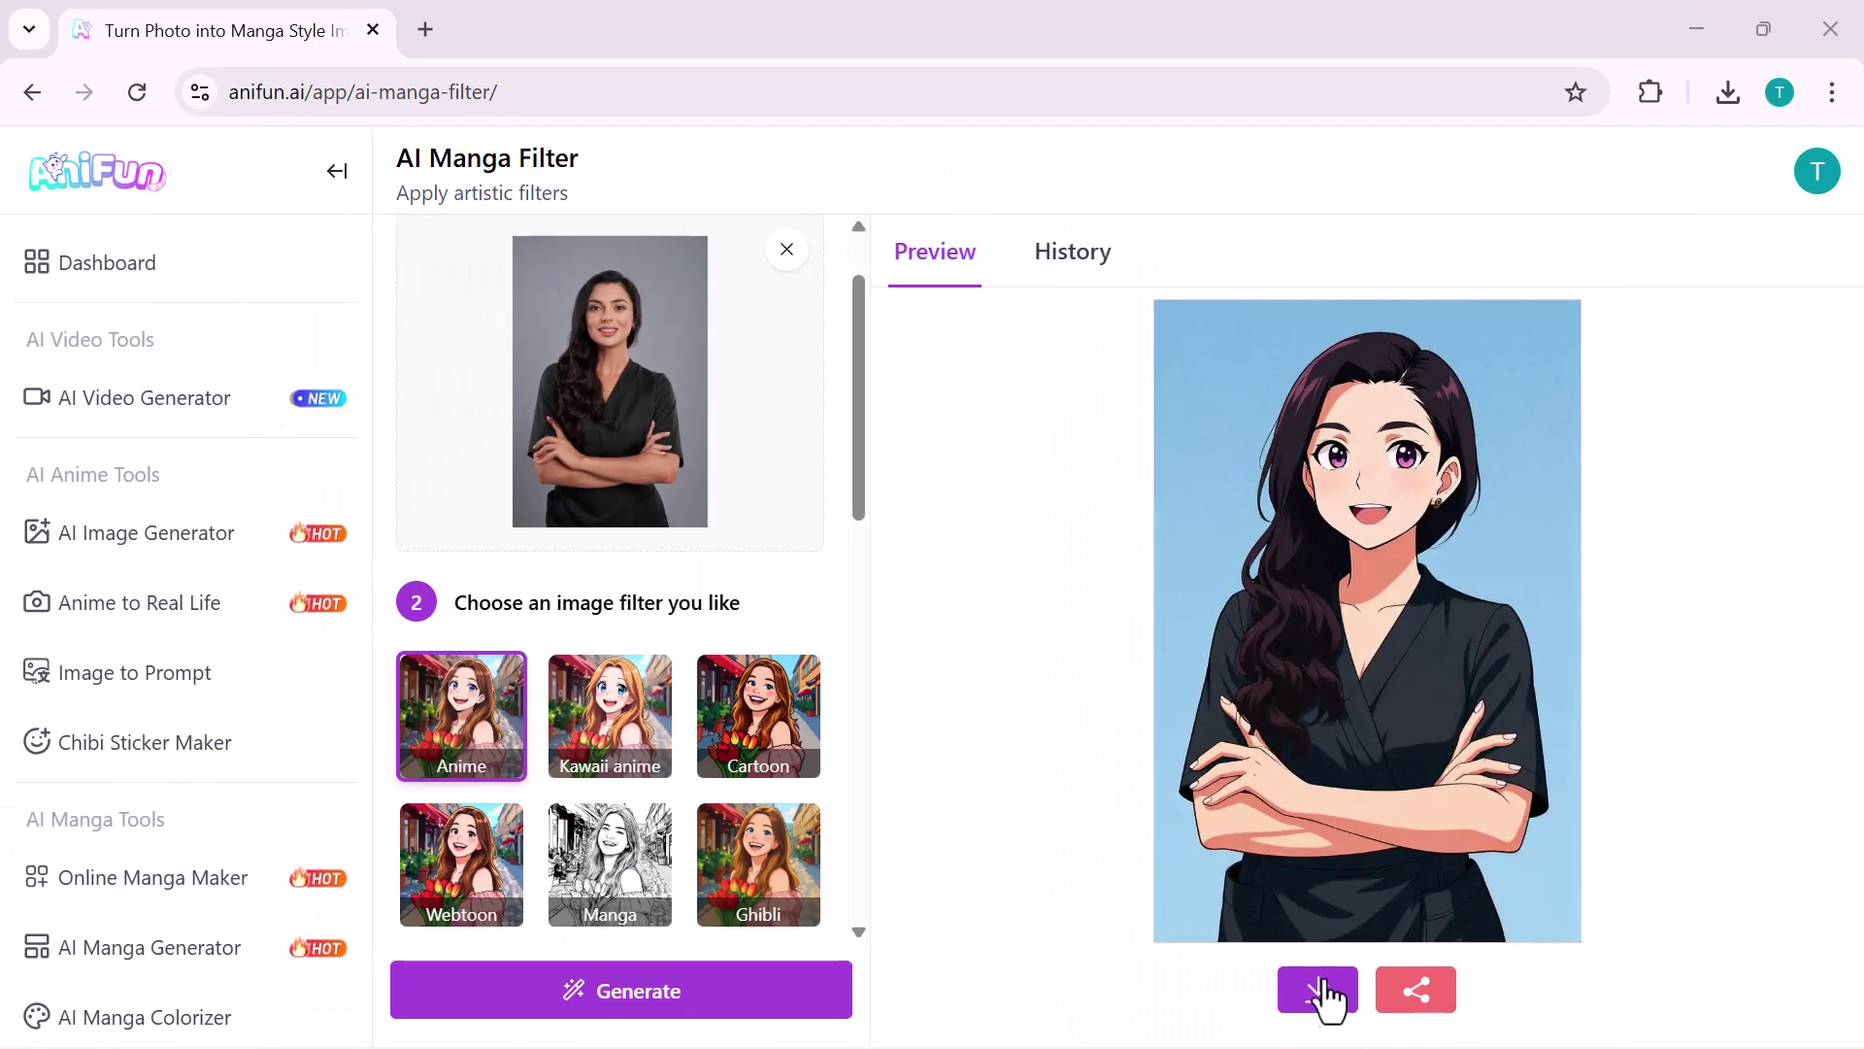
left_click(1326, 999)
left_click(1318, 999)
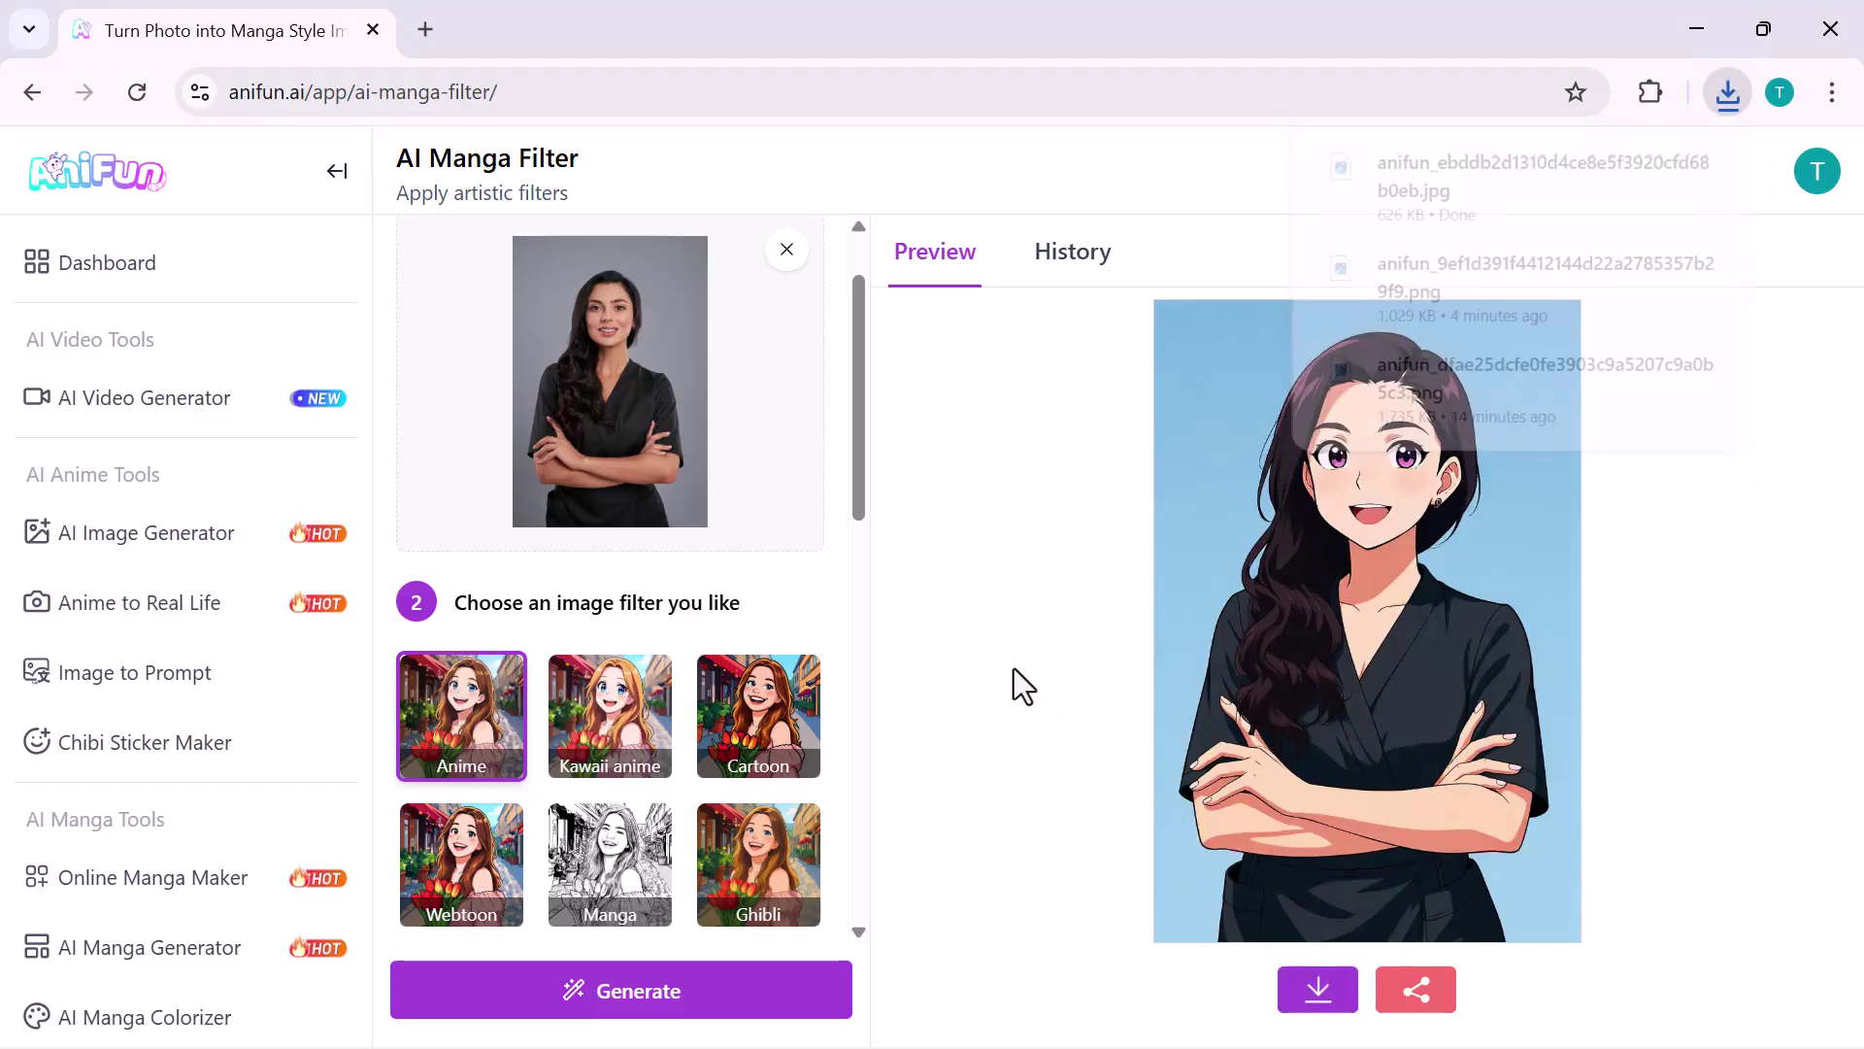
left_click(197, 649)
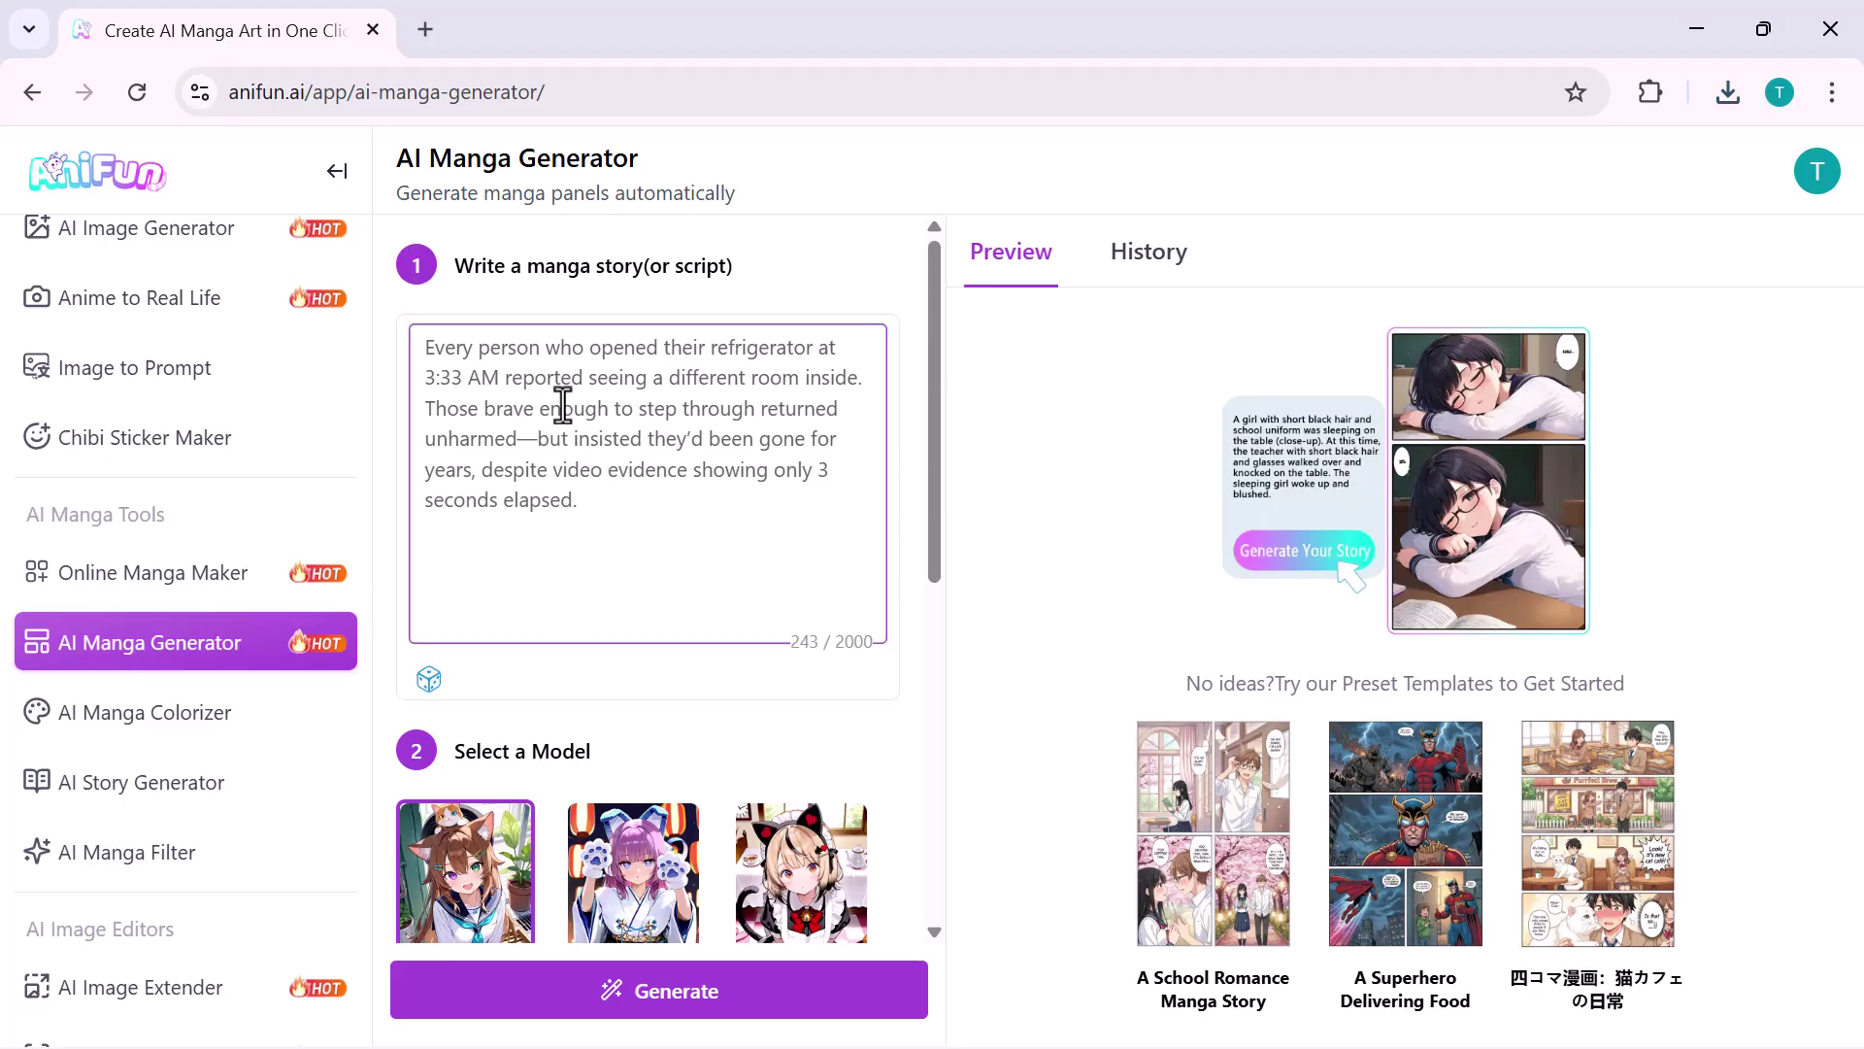
Step: Paste the classroom napping script into the manga story box
key("ctrl+v")
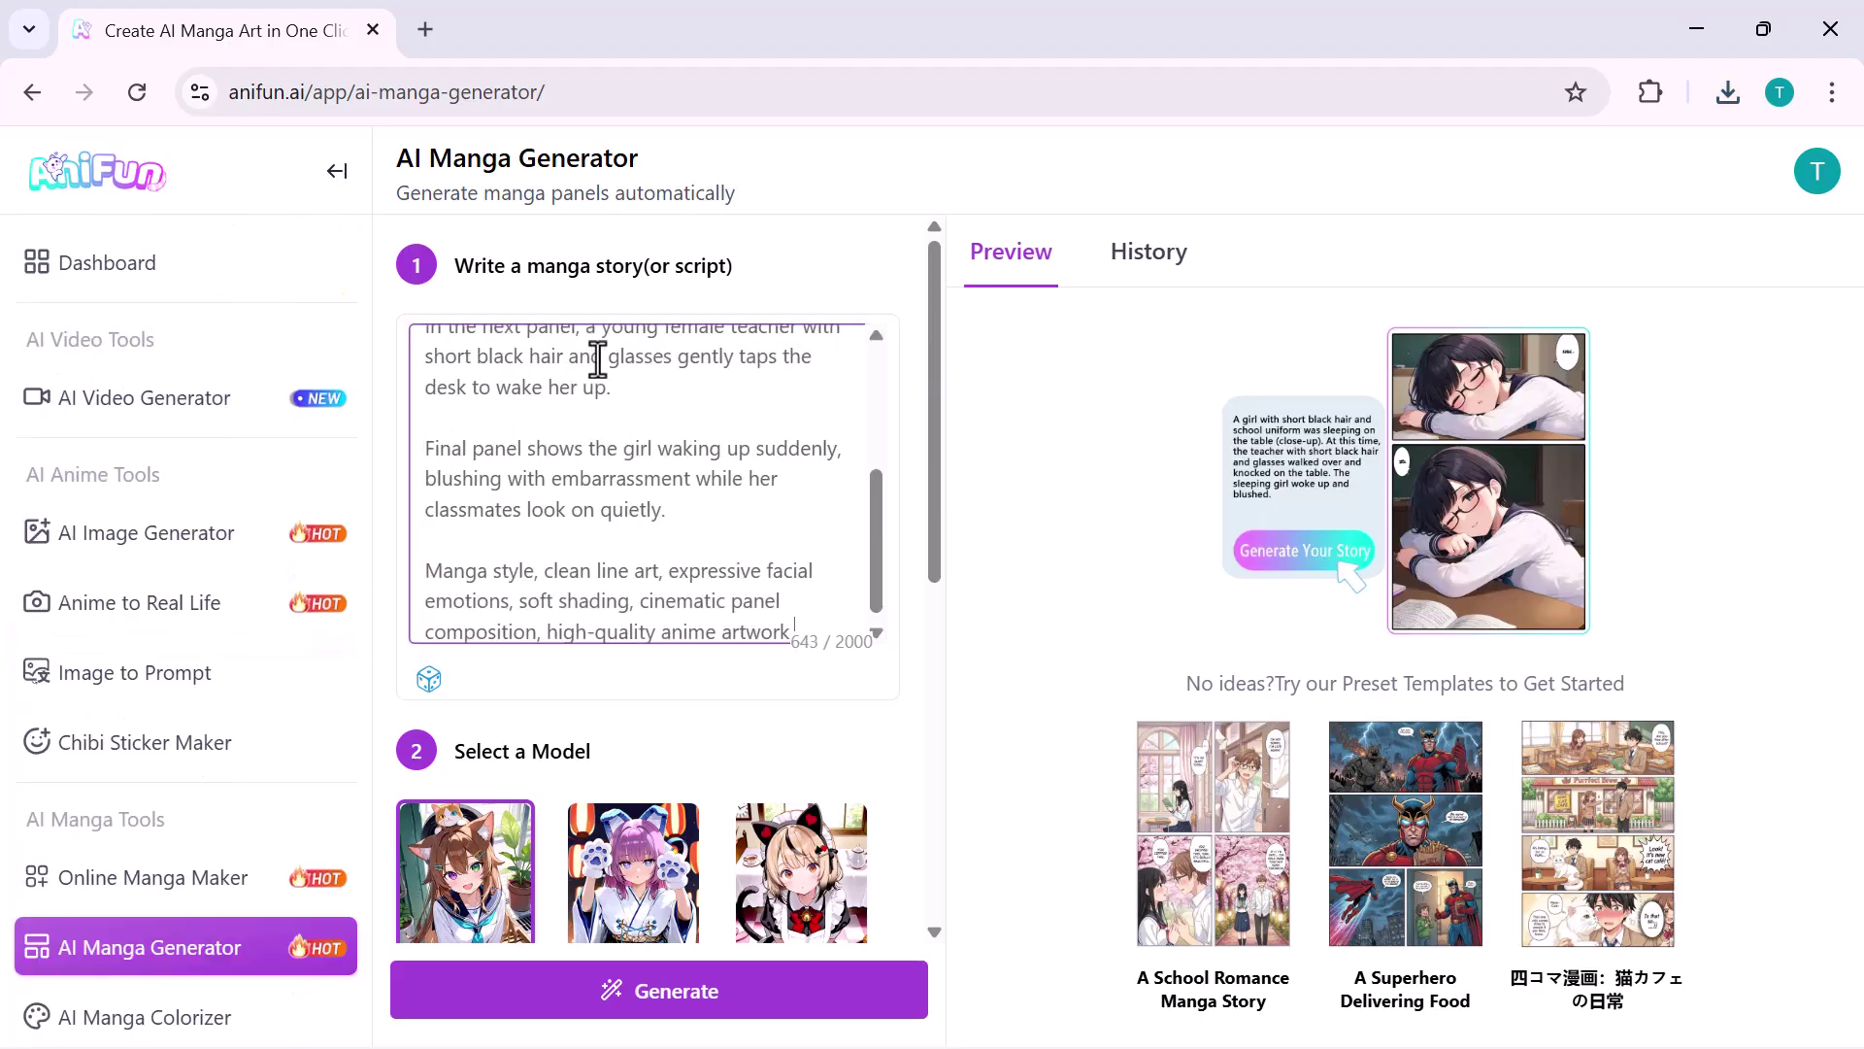
scroll(599, 358, "up", 3)
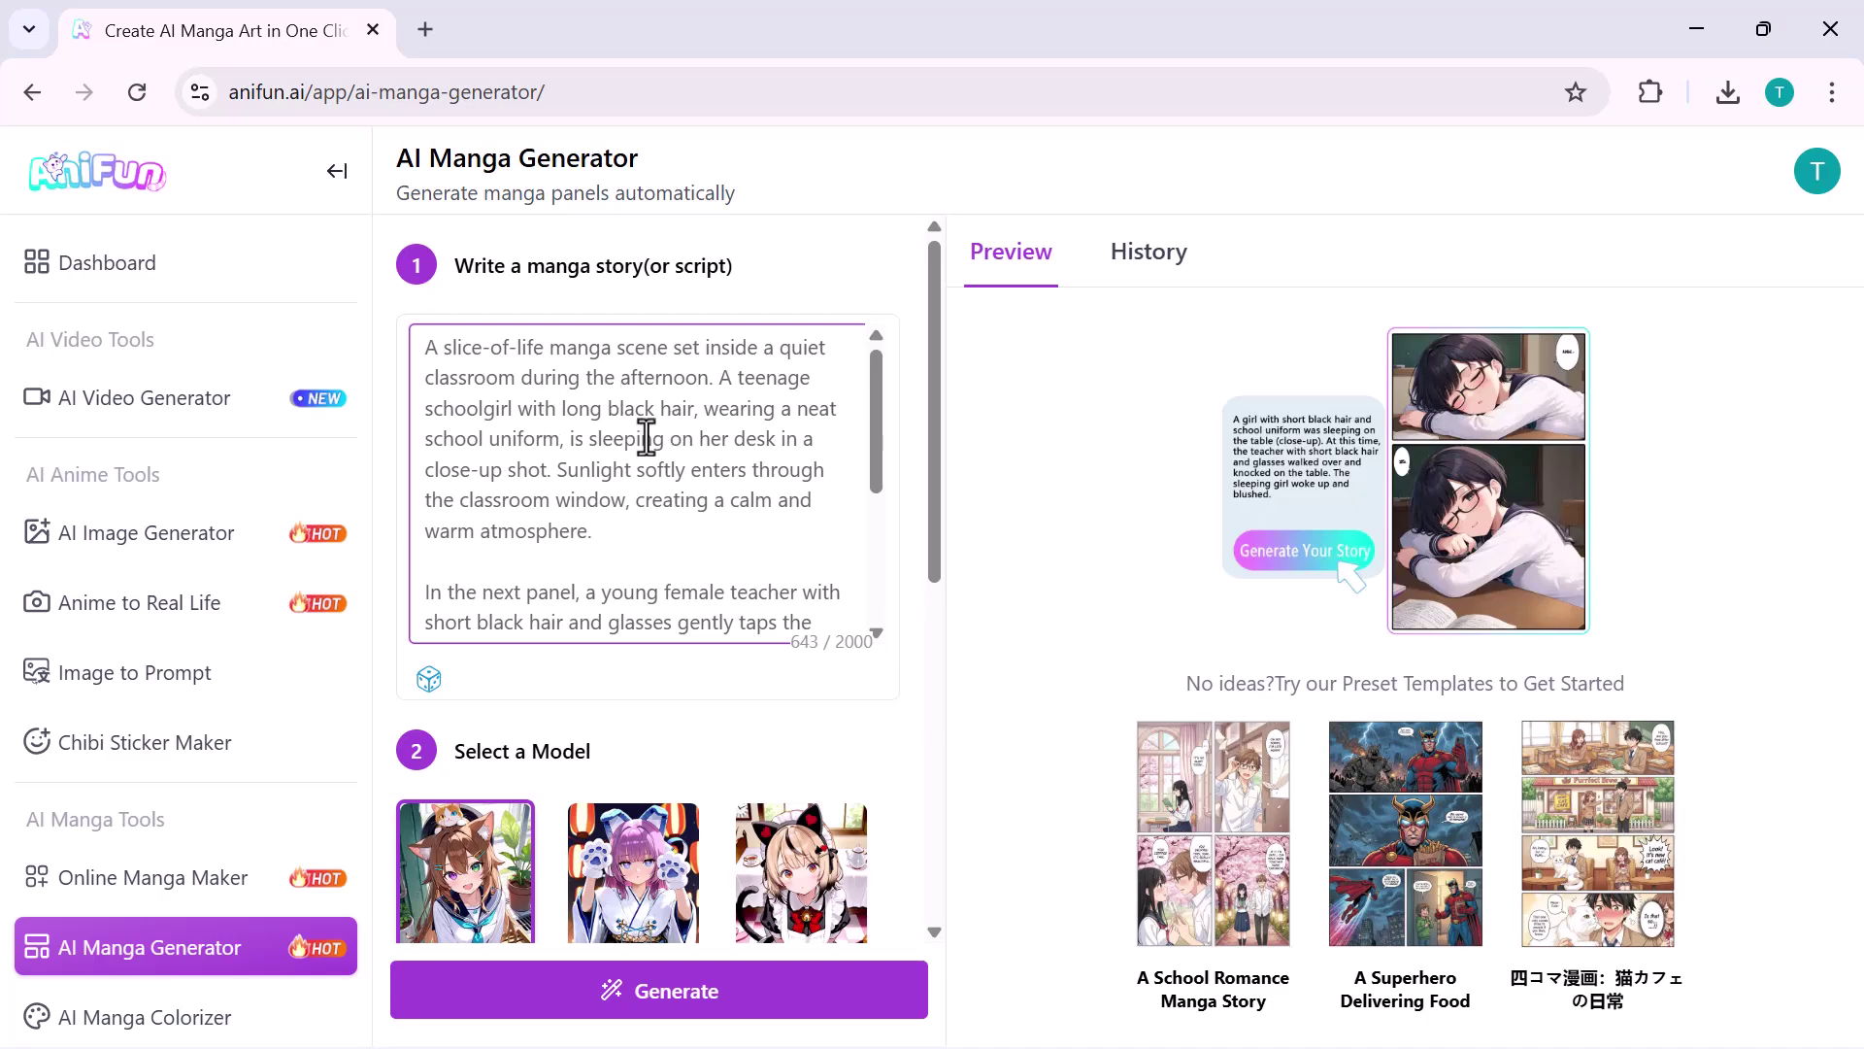
scroll(646, 438, "down", 2)
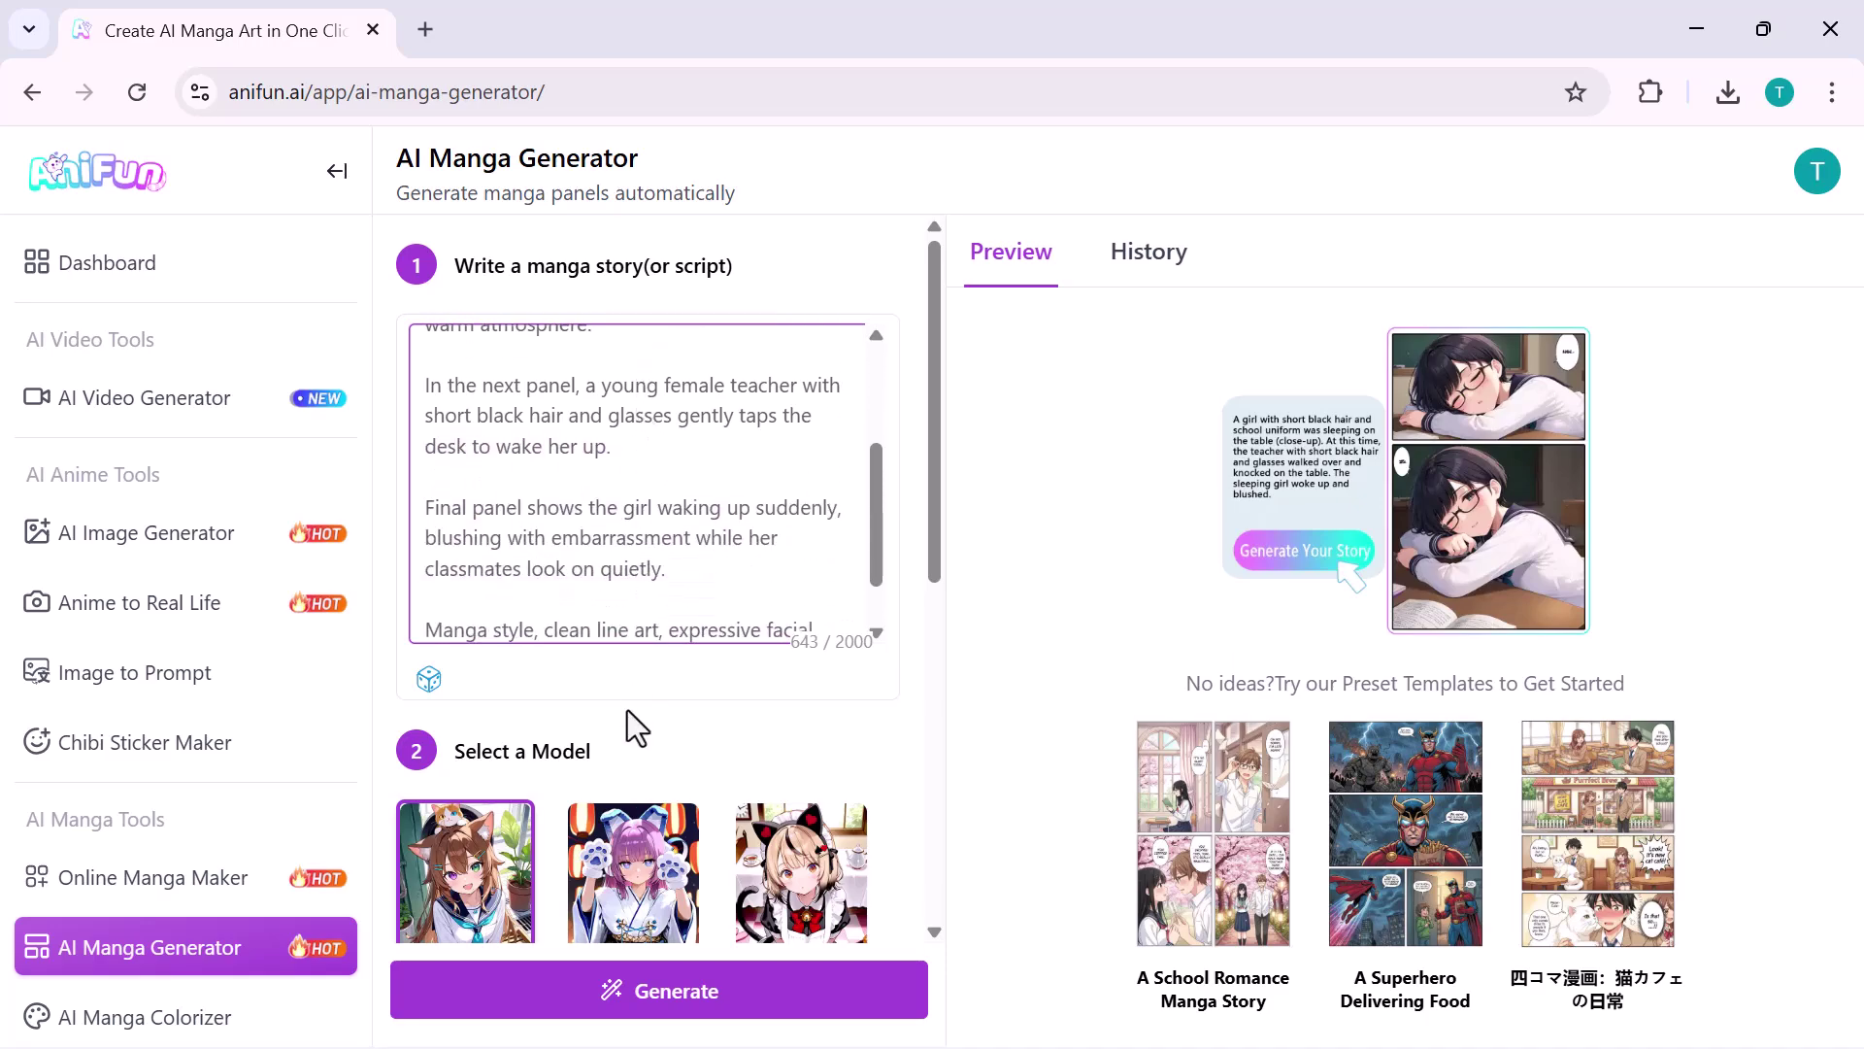
scroll(627, 709, "down", 2)
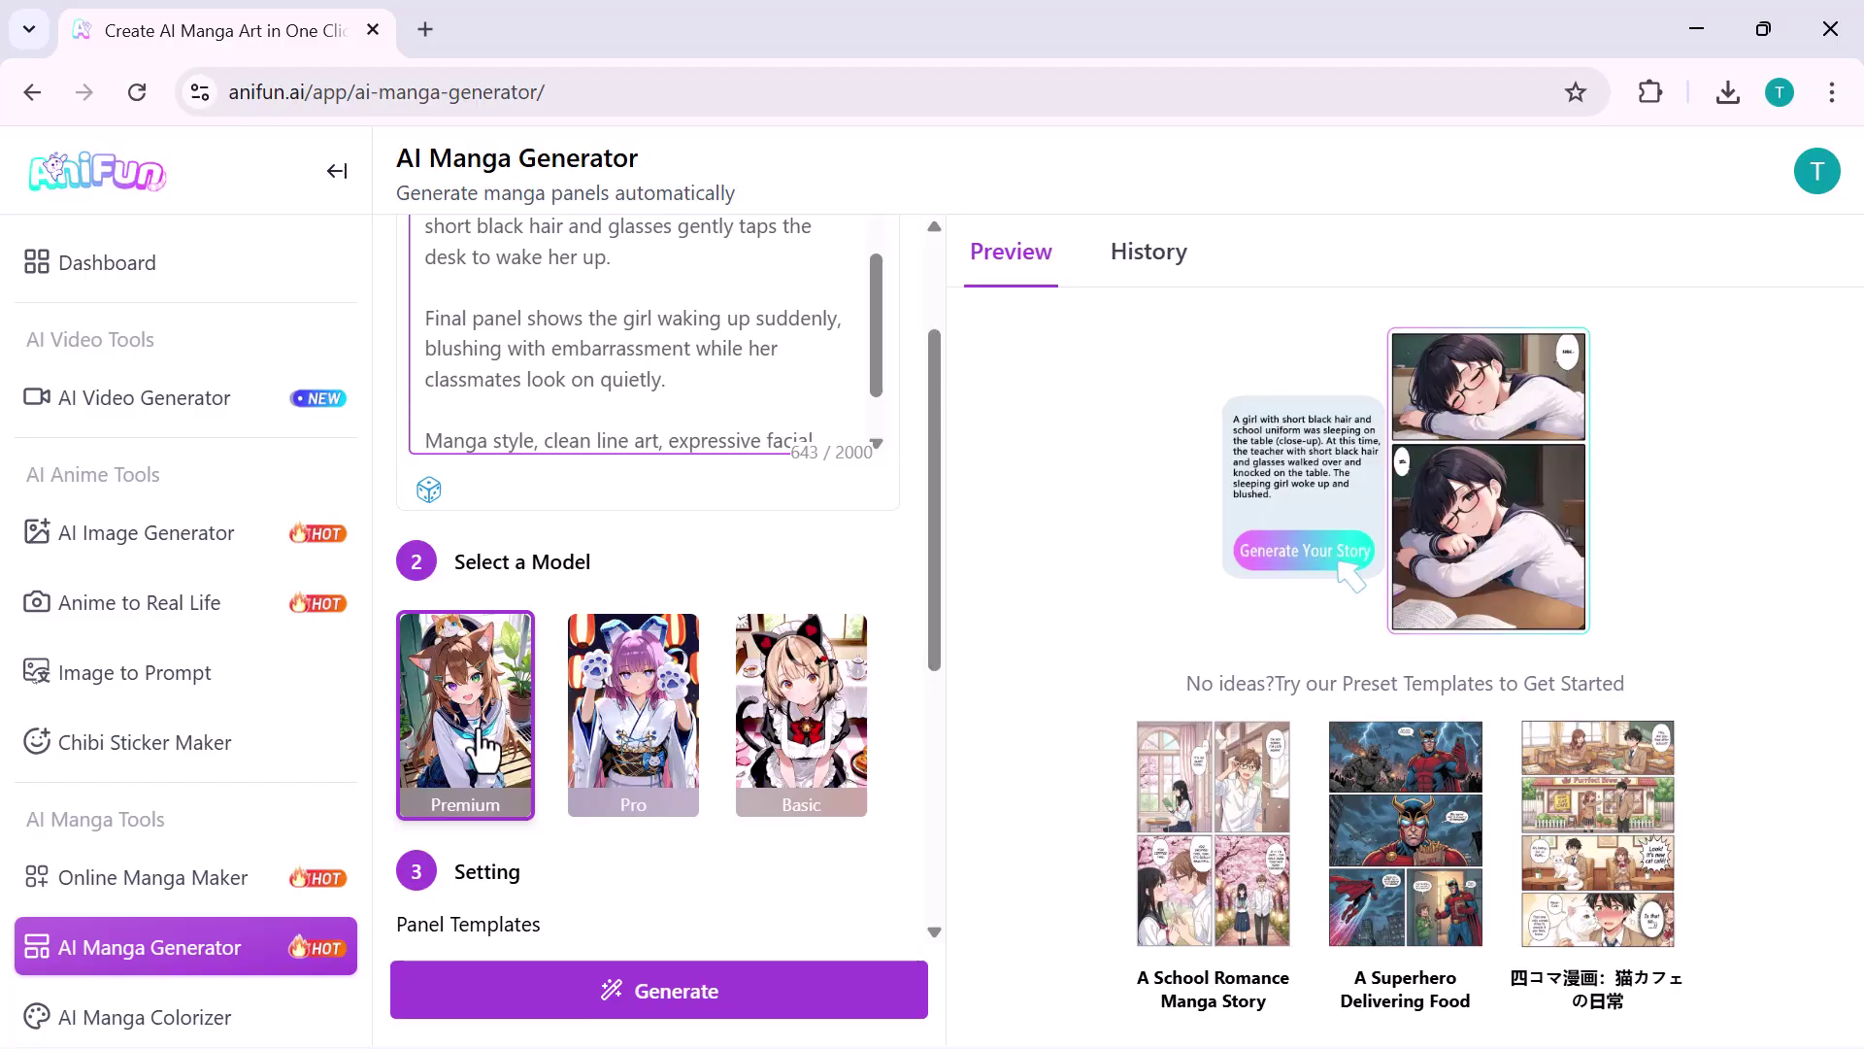
scroll(481, 750, "down", 2)
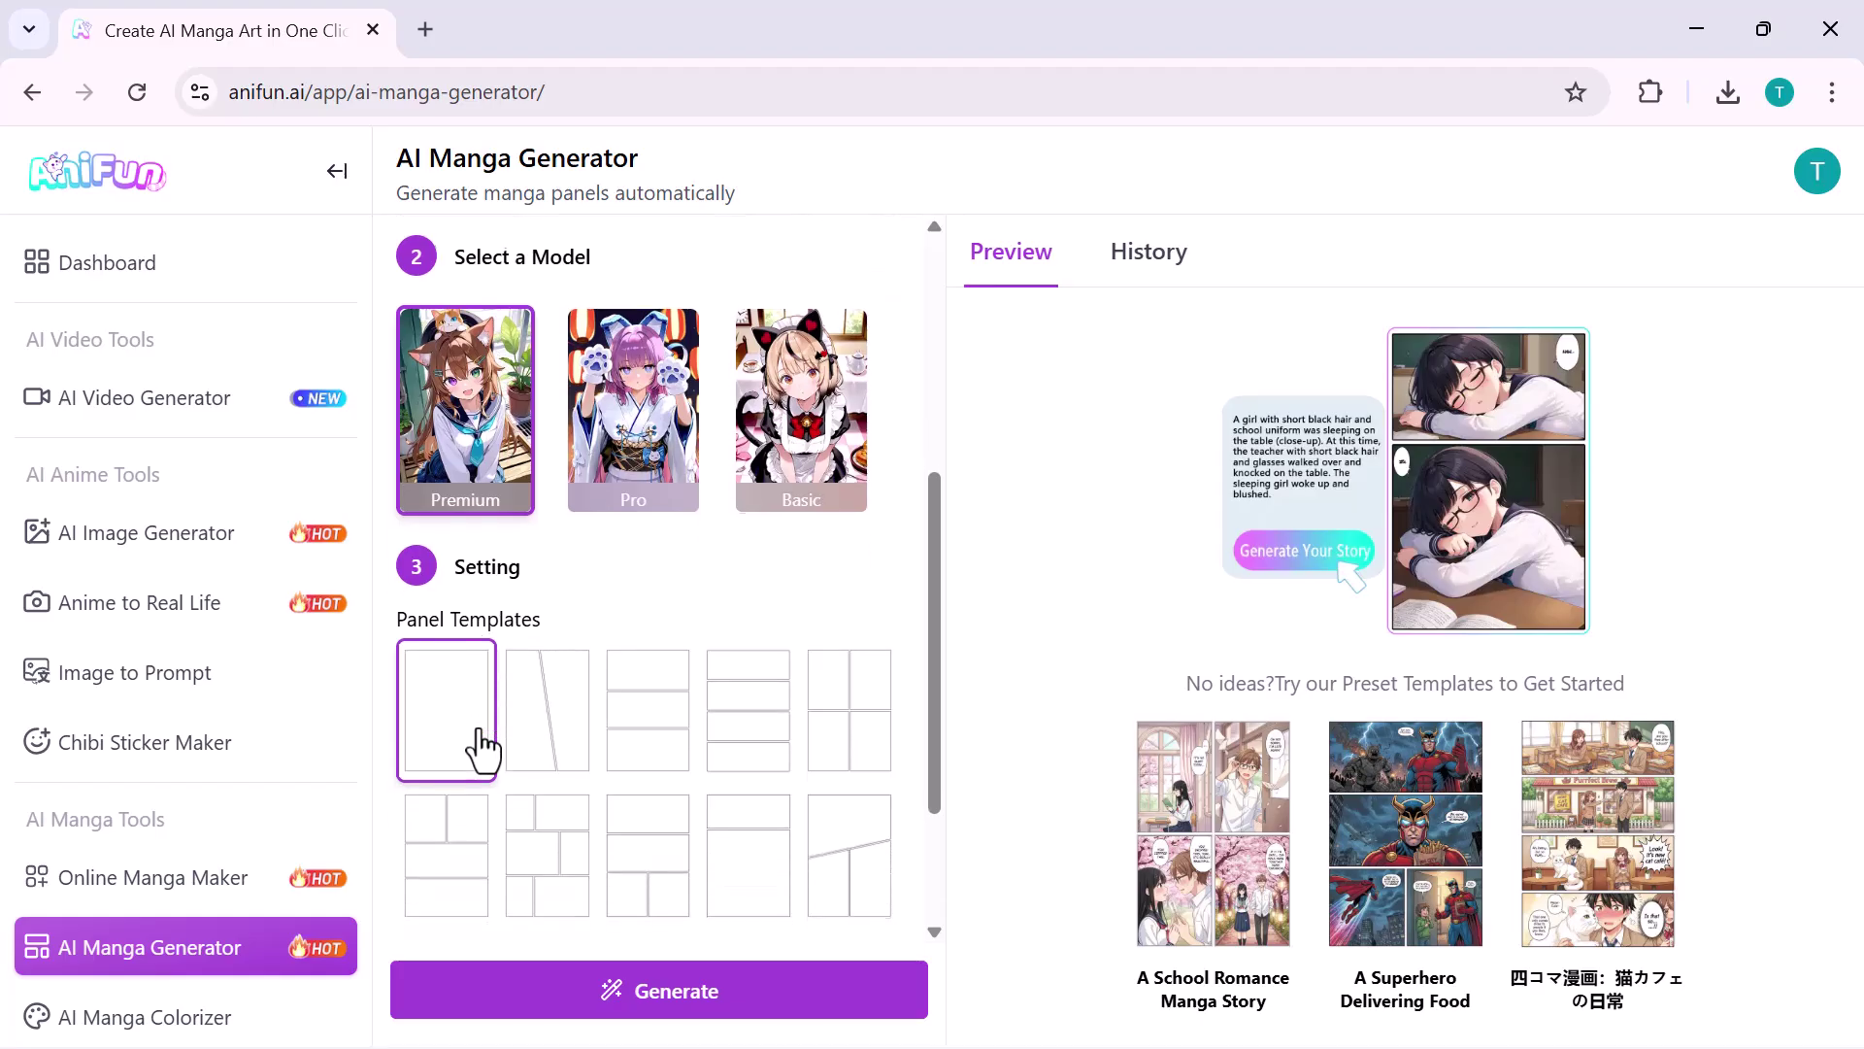
scroll(482, 750, "up", 1)
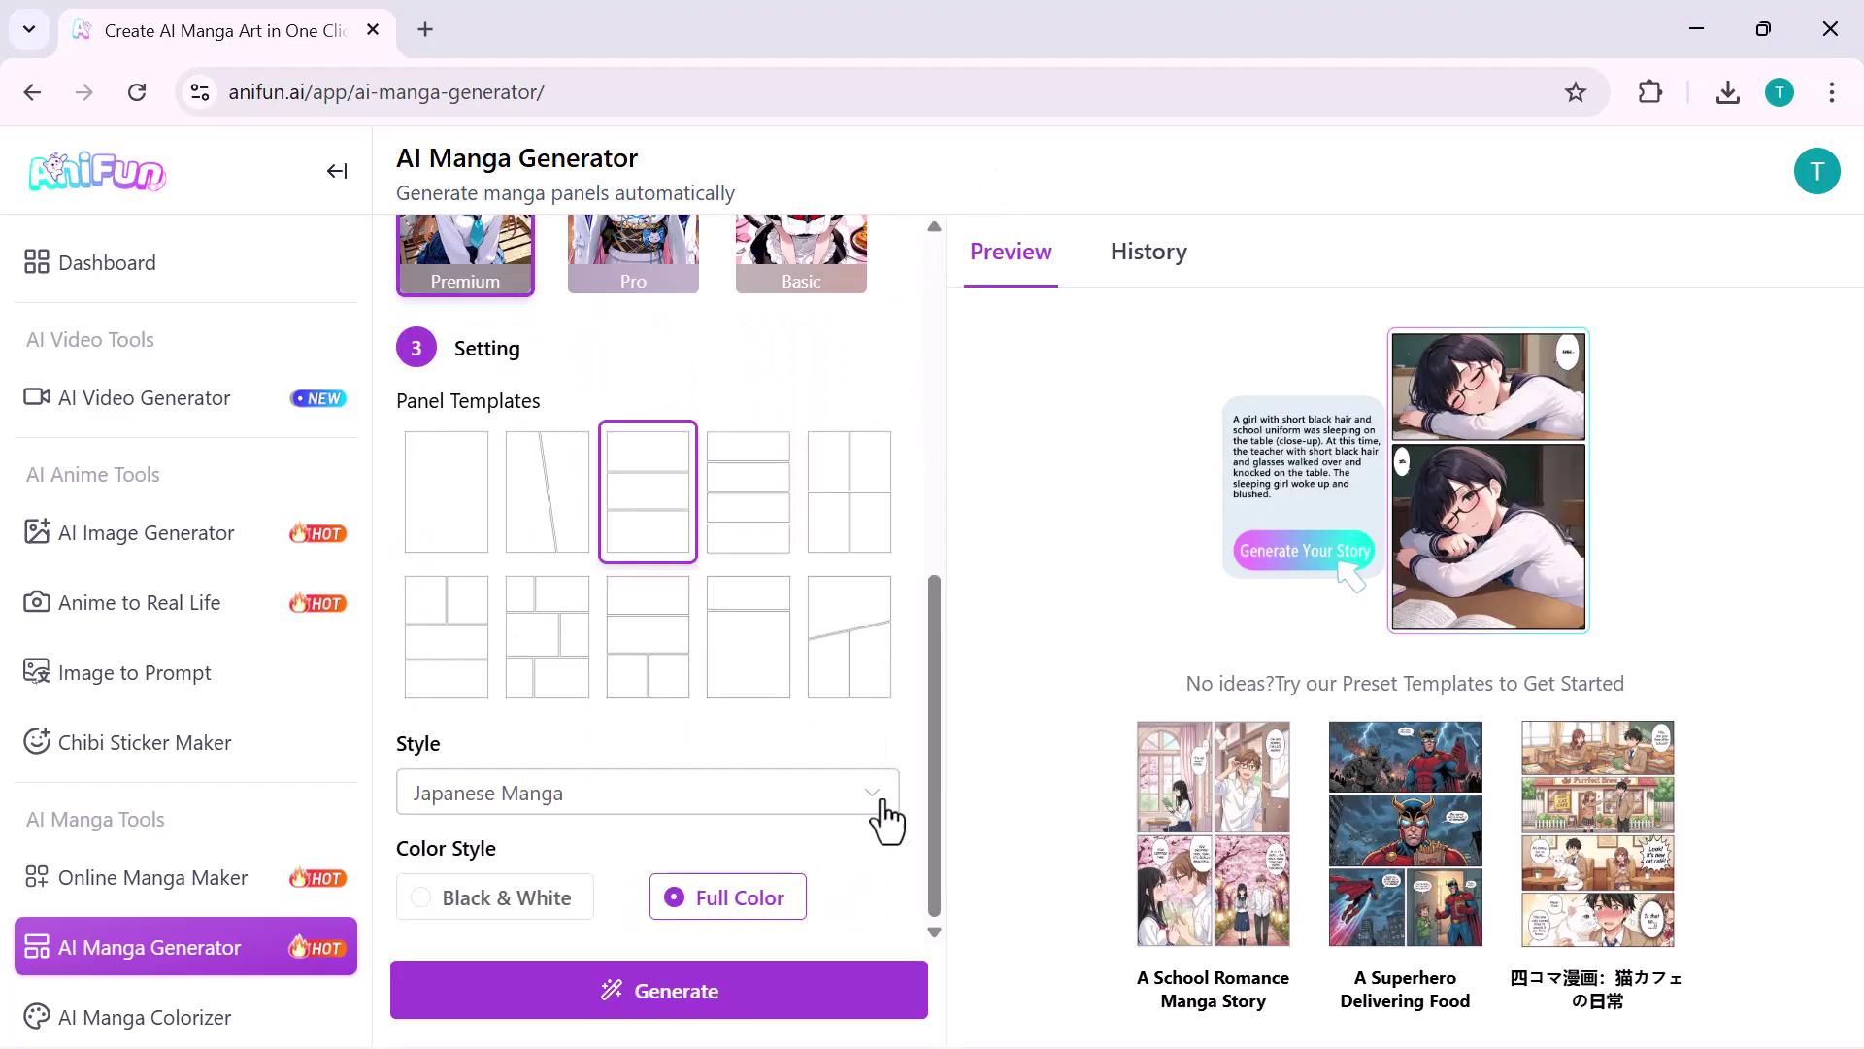
Step: Generate the three-panel manga in Japanese Manga style and full colour
left_click(874, 798)
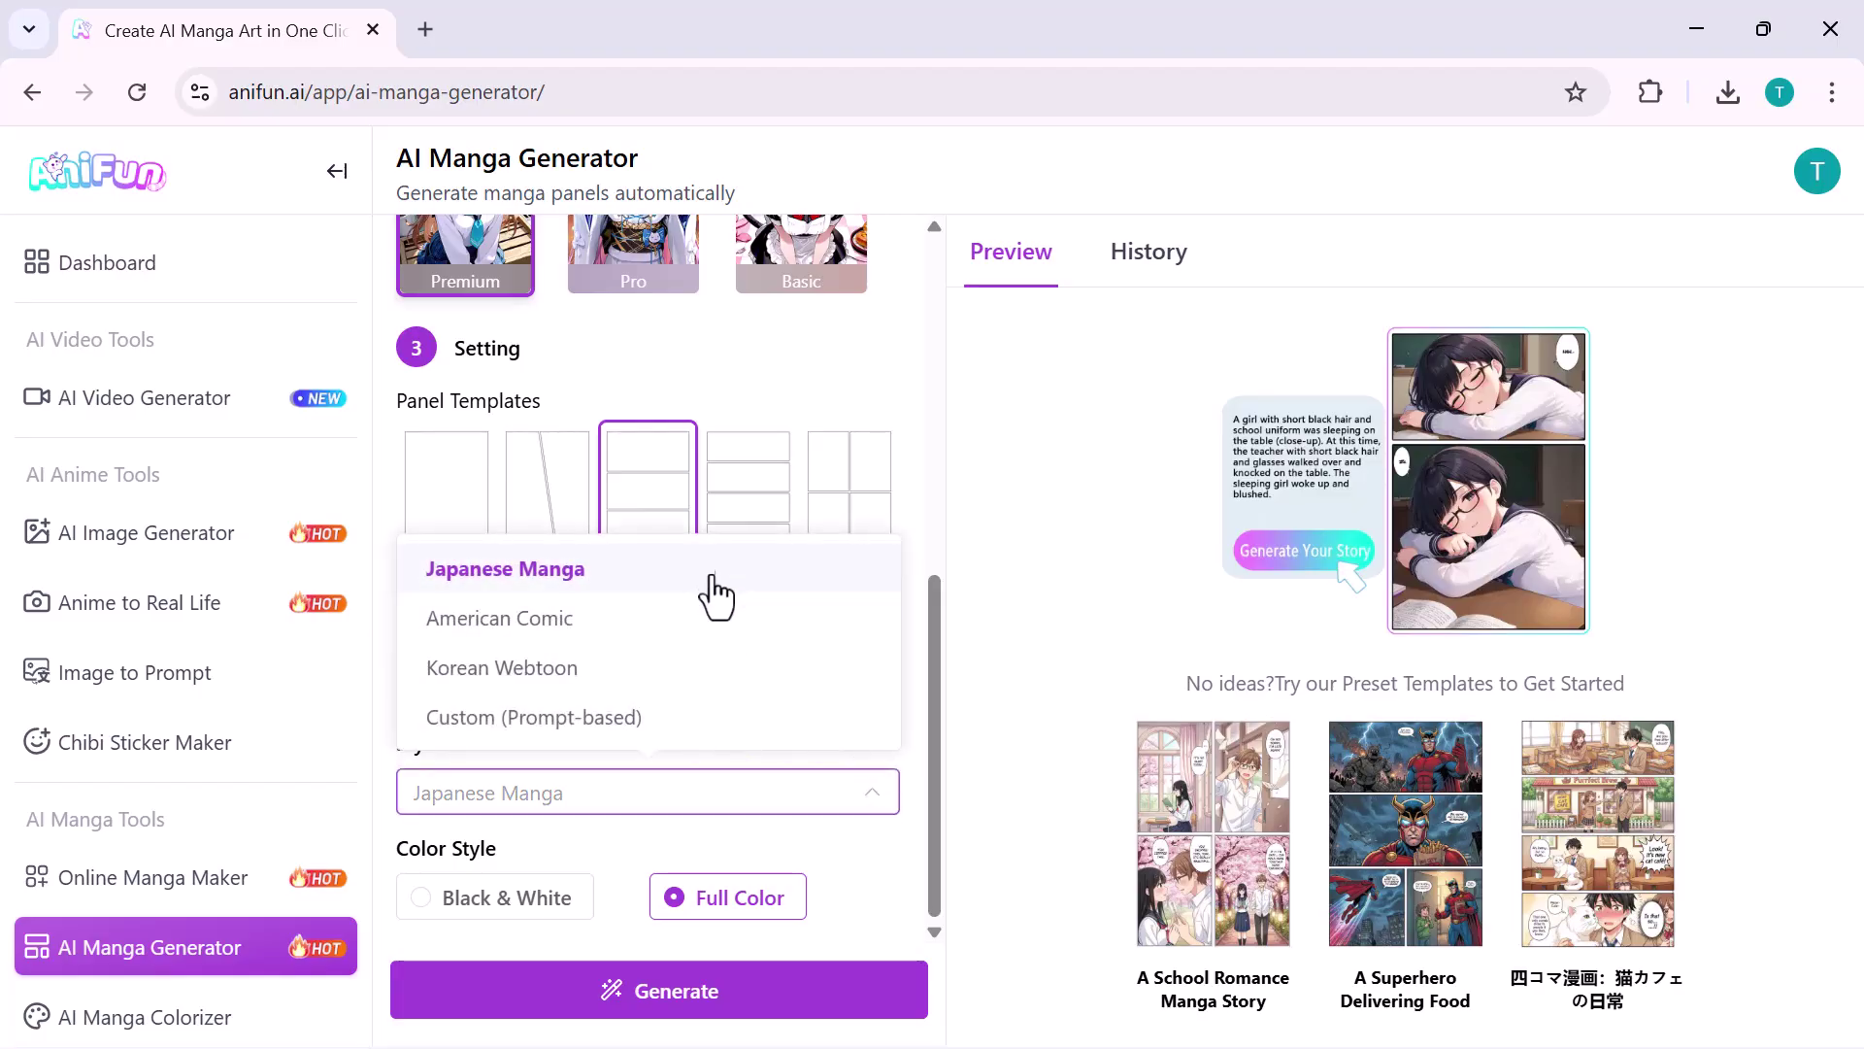
left_click(716, 593)
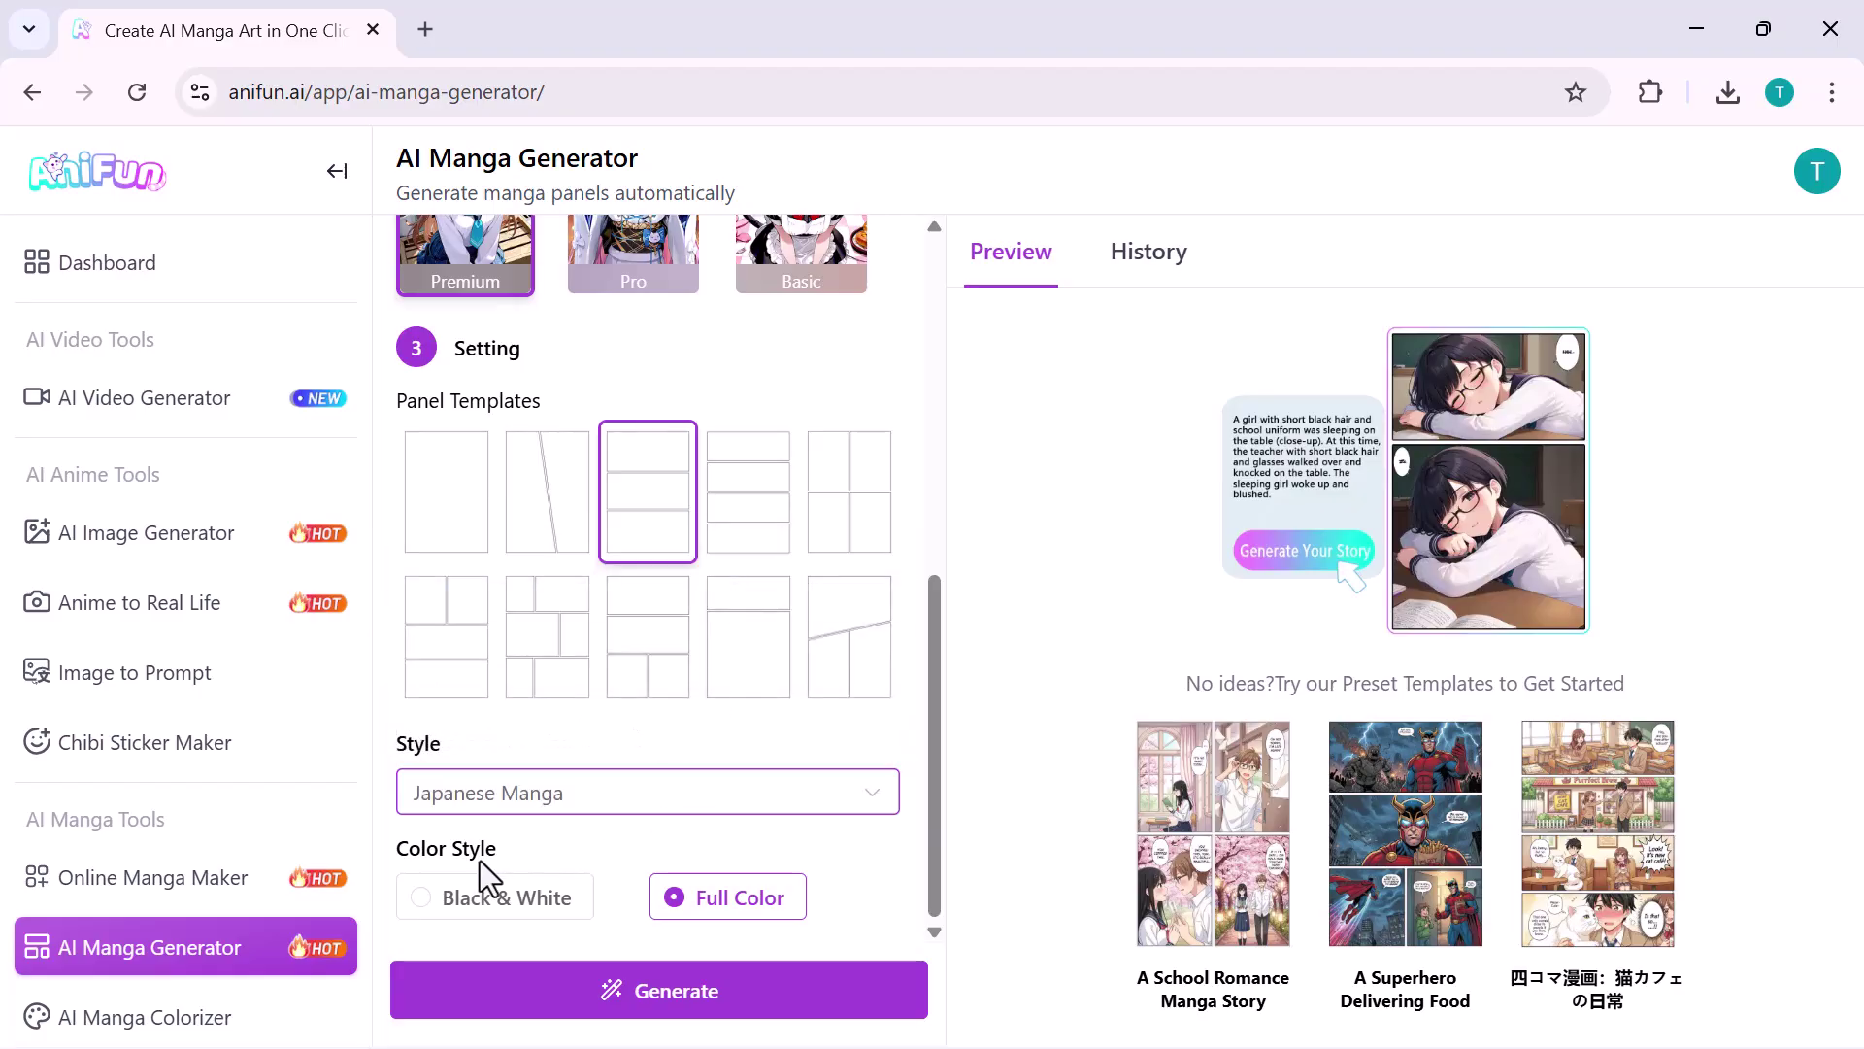
left_click(424, 900)
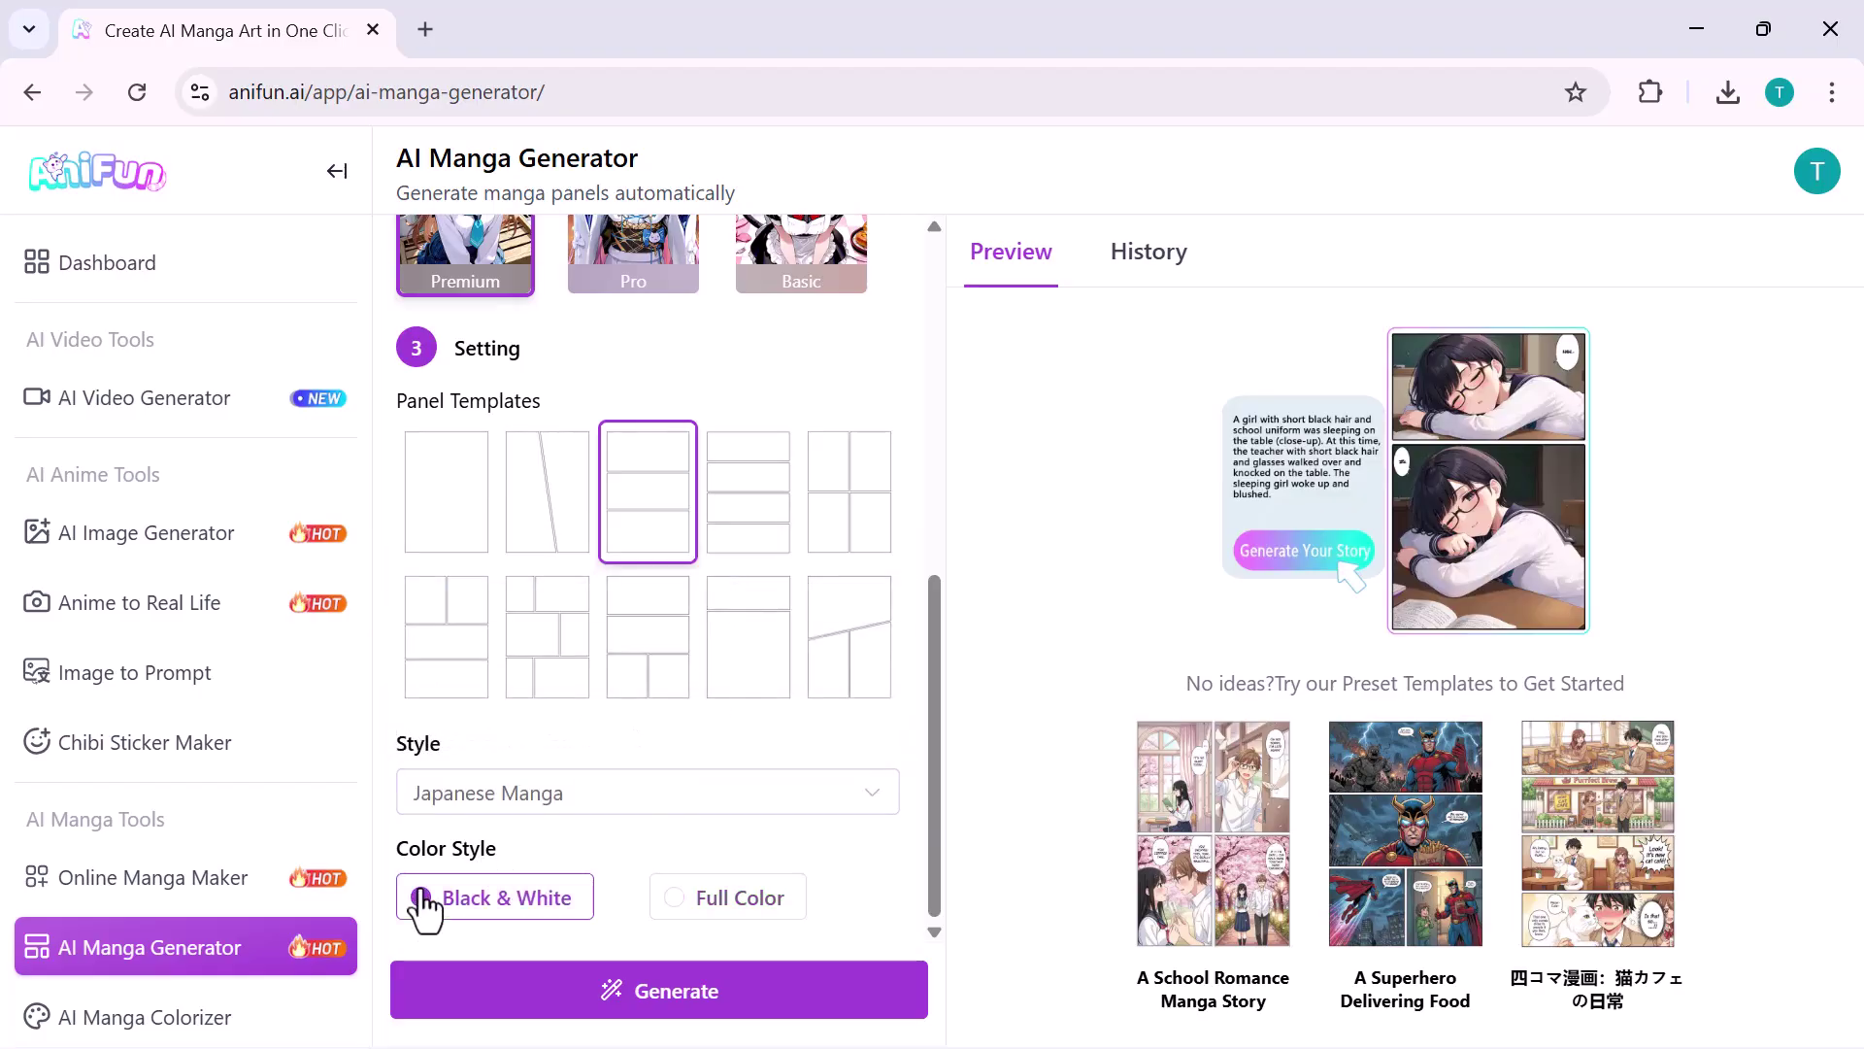
left_click(675, 898)
left_click(732, 968)
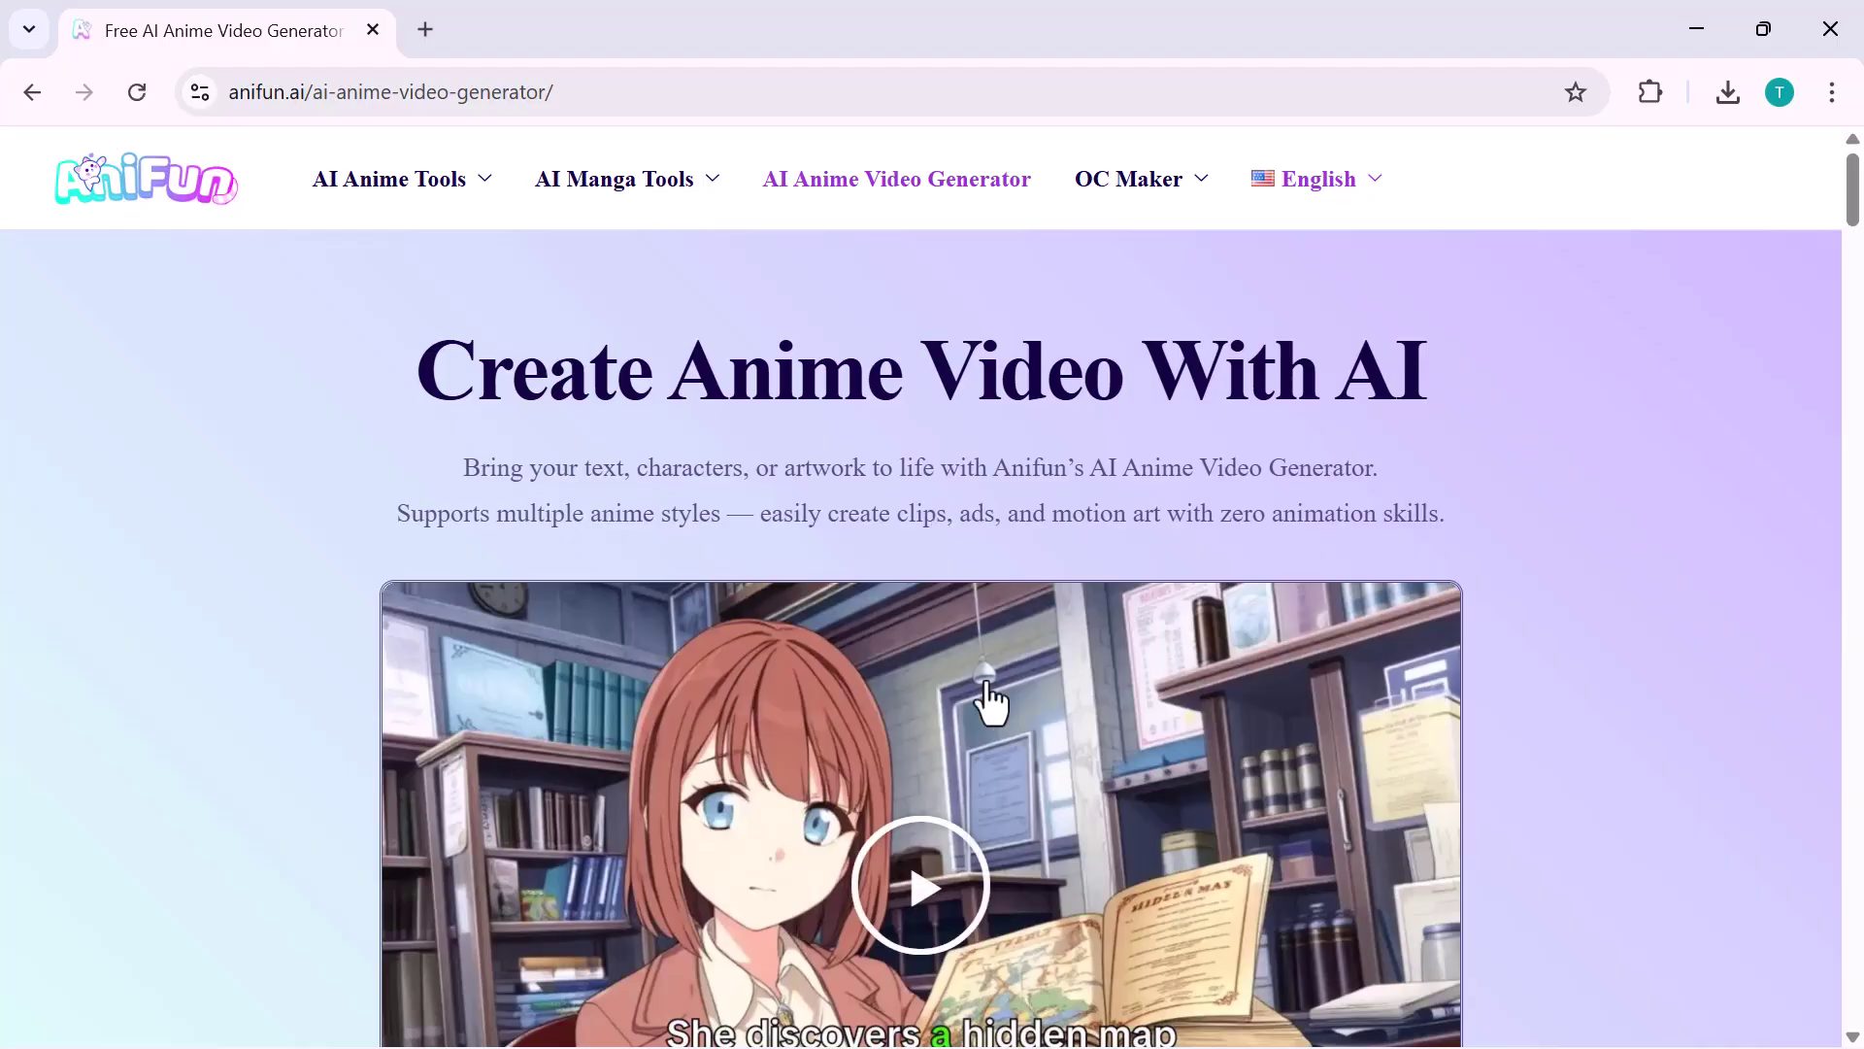
scroll(990, 702, "down", 1)
scroll(991, 693, "down", 2)
scroll(994, 685, "down", 1)
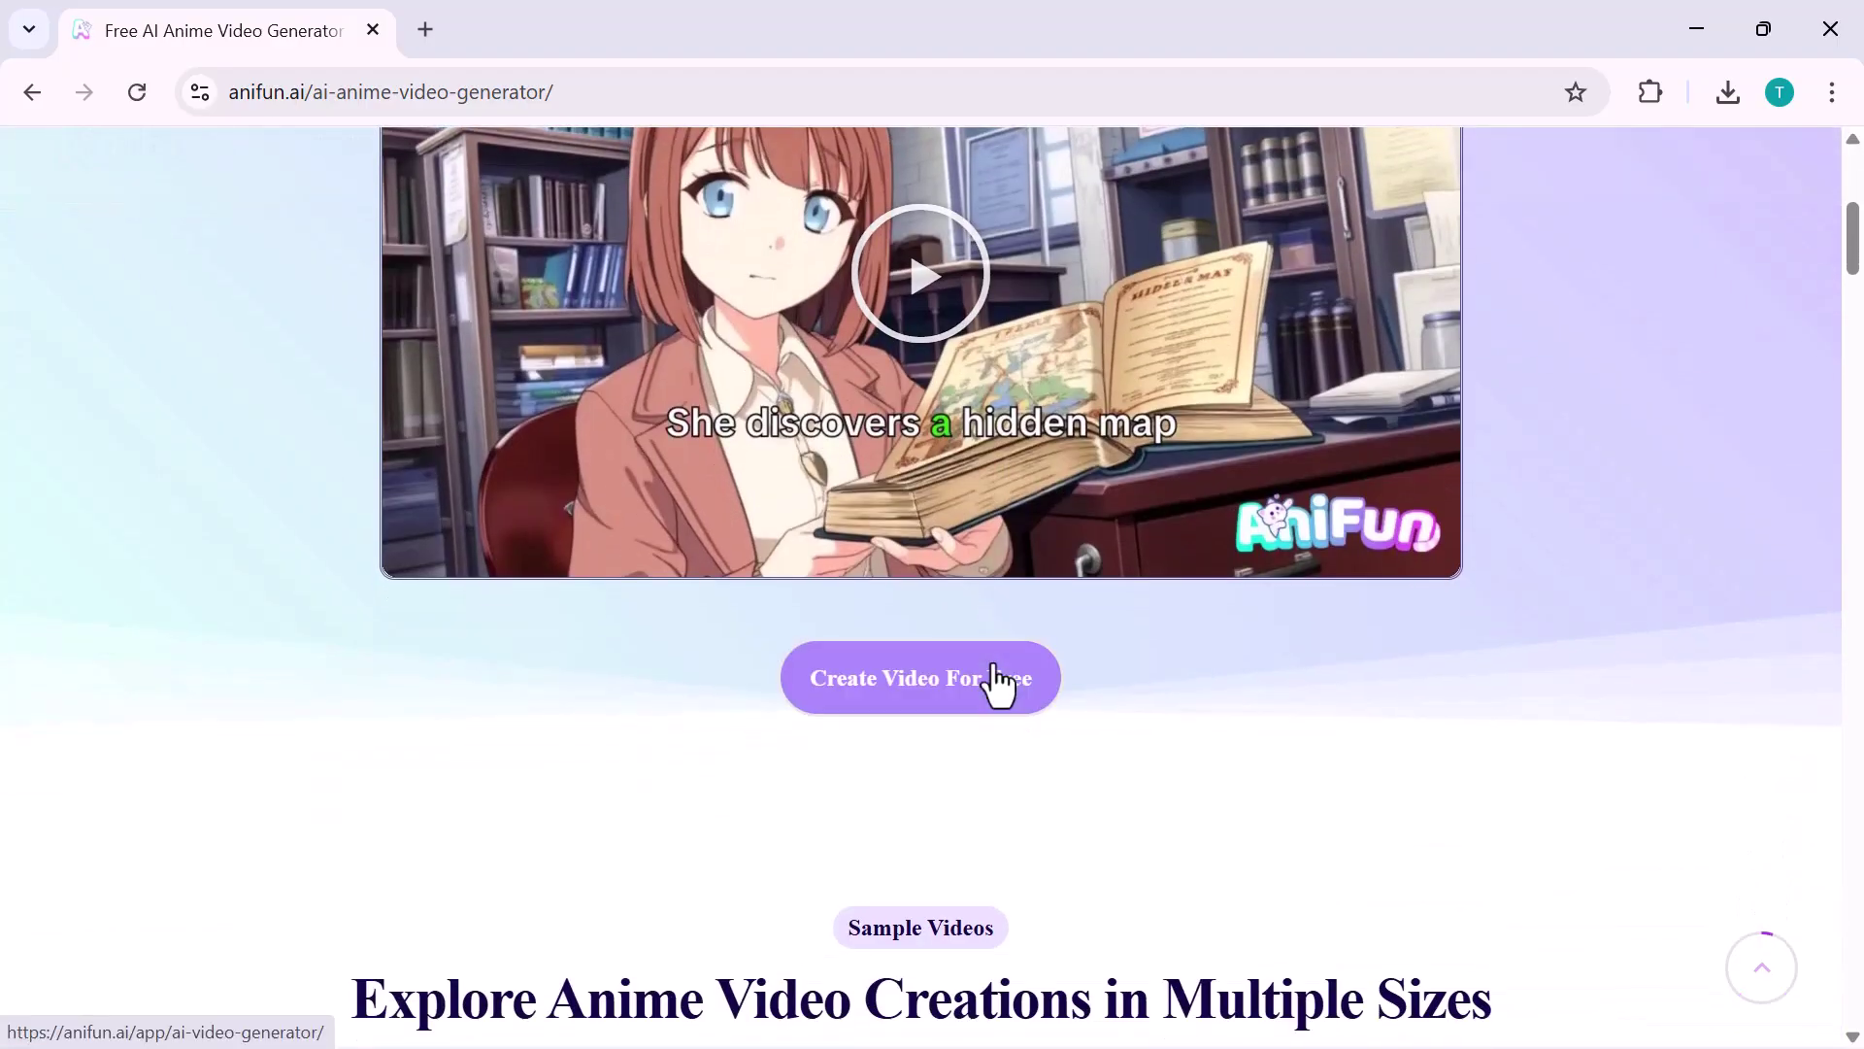
Step: Launch the AI Video Generator via 'Create Video For Free'
left_click(923, 655)
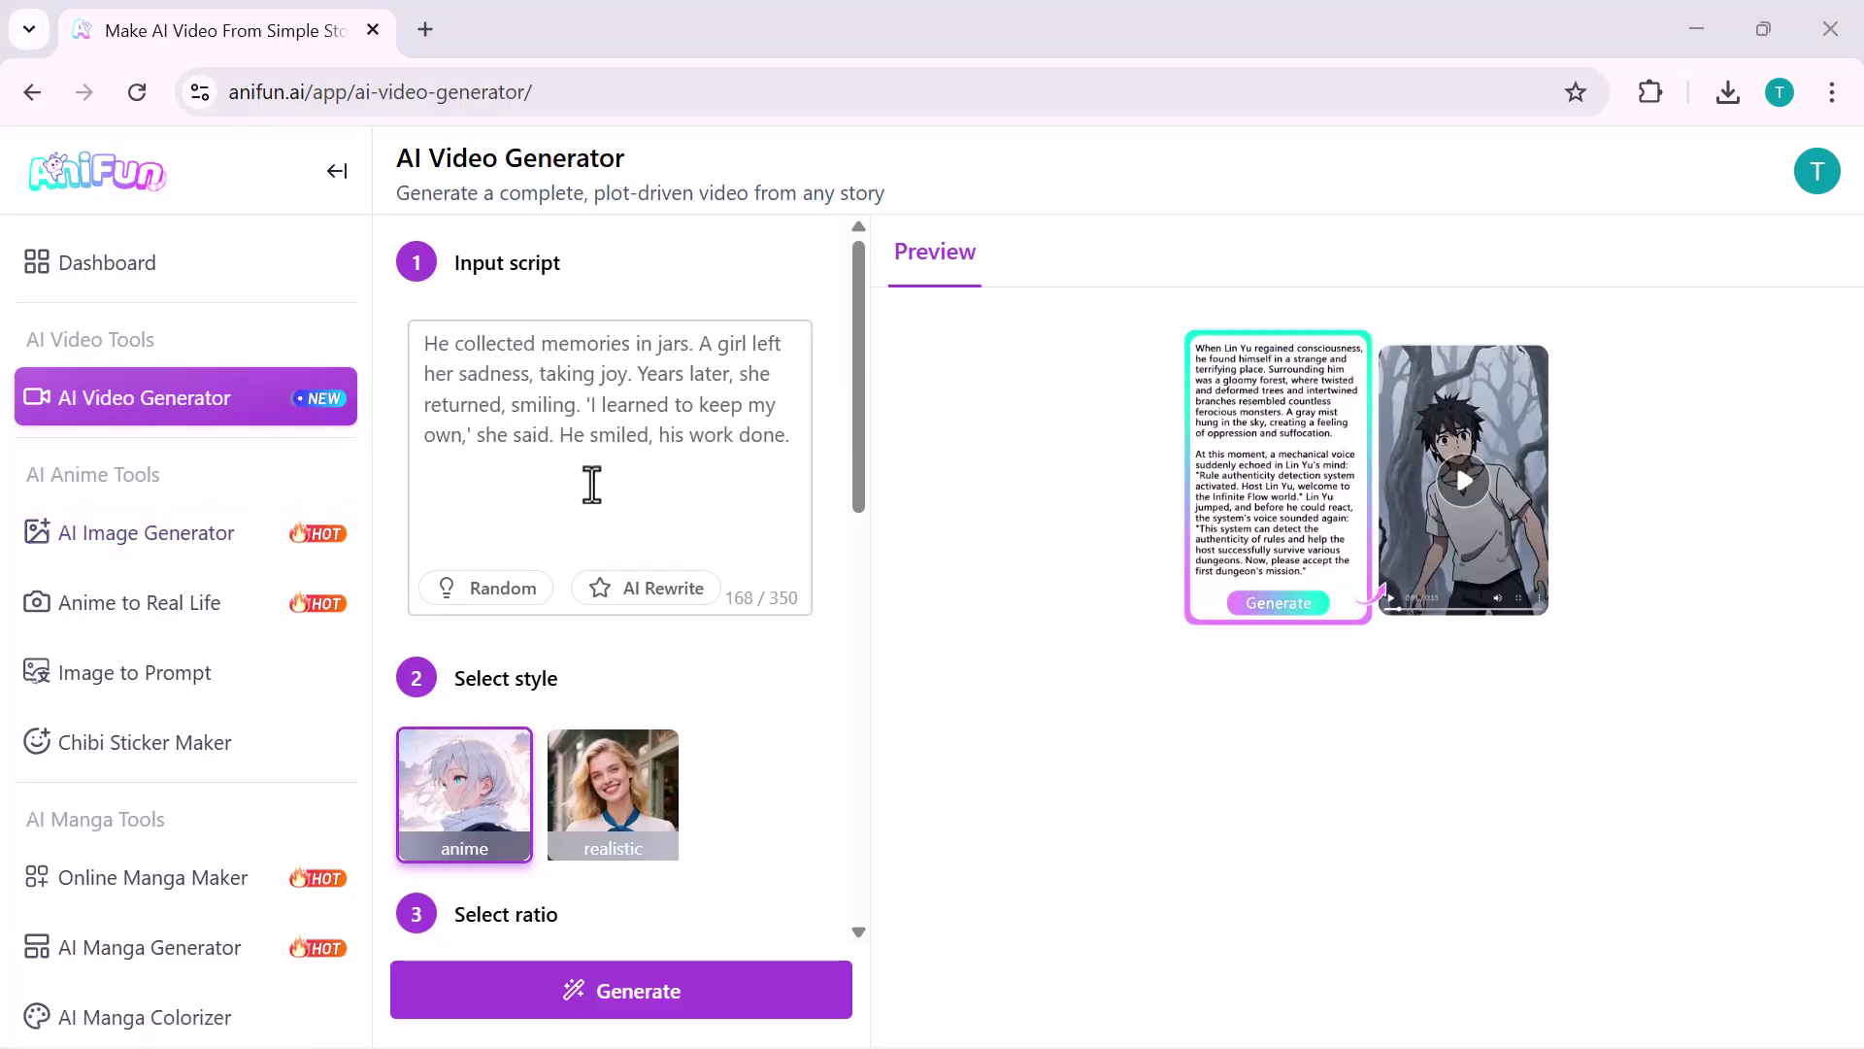
scroll(594, 554, "down", 2)
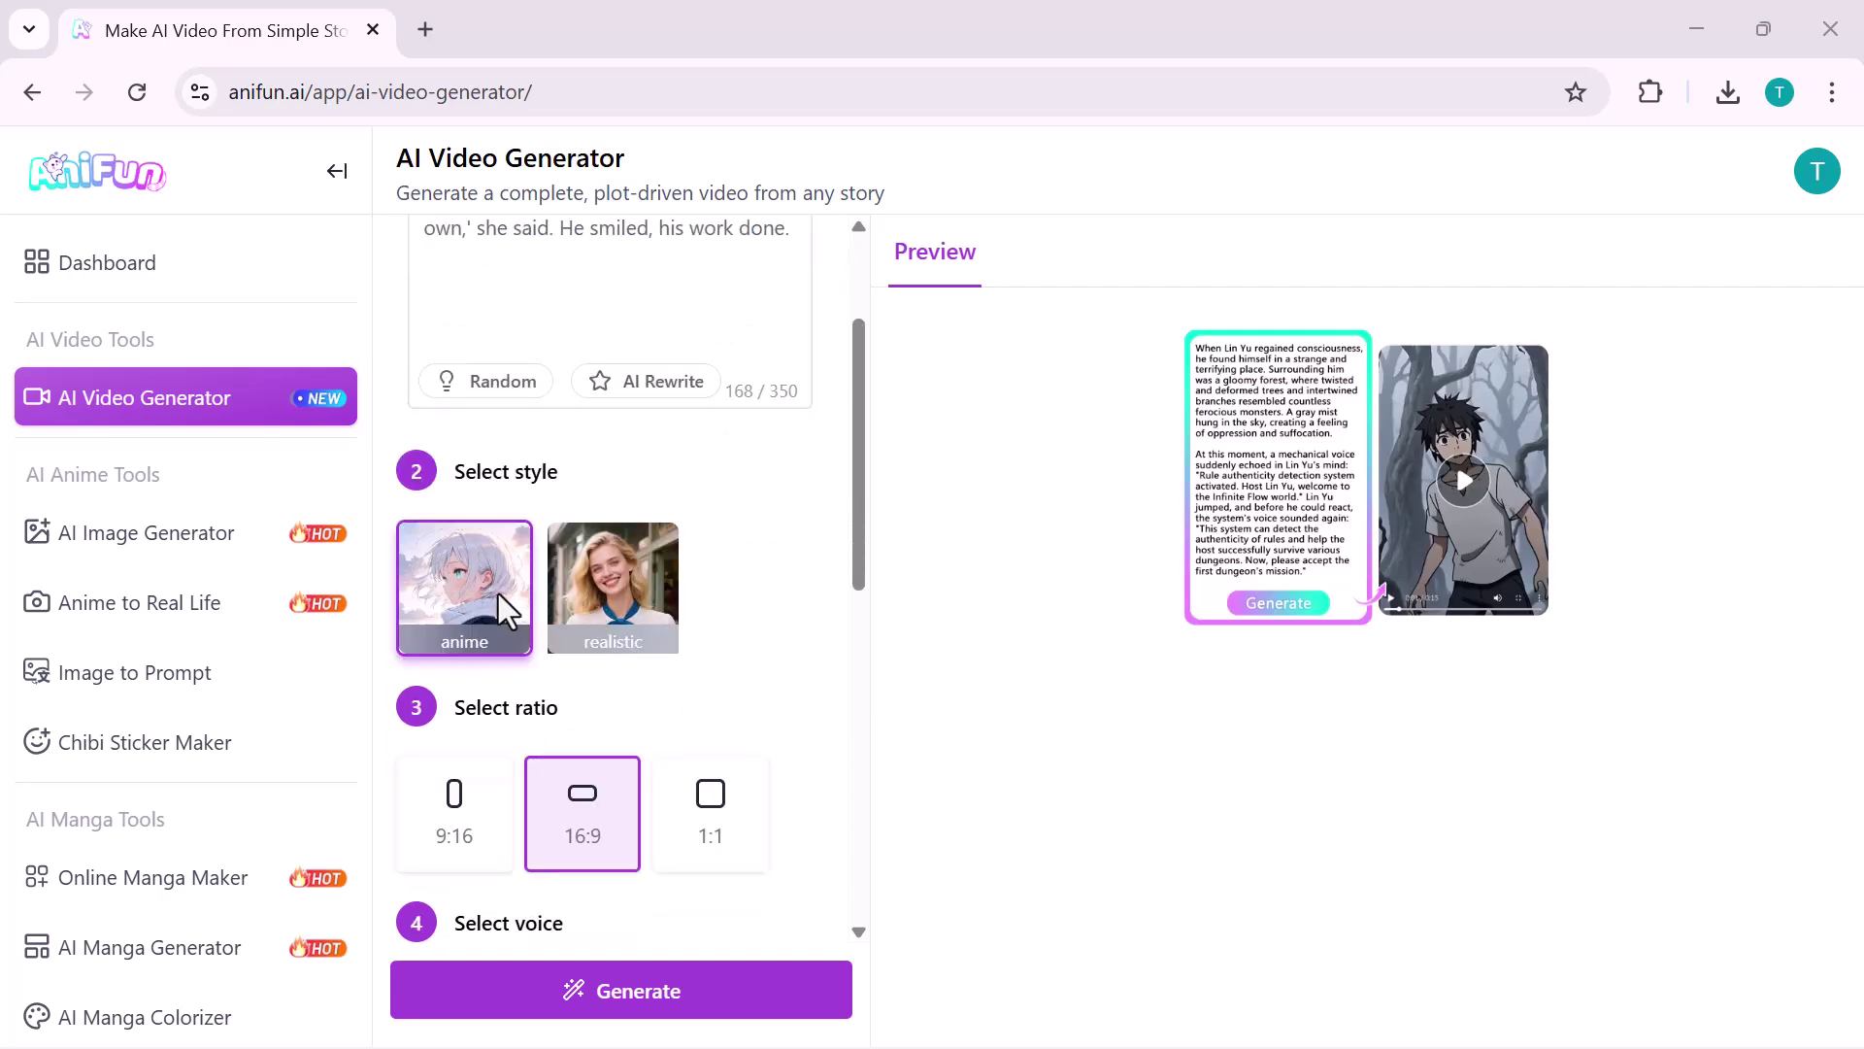
scroll(598, 840, "down", 1)
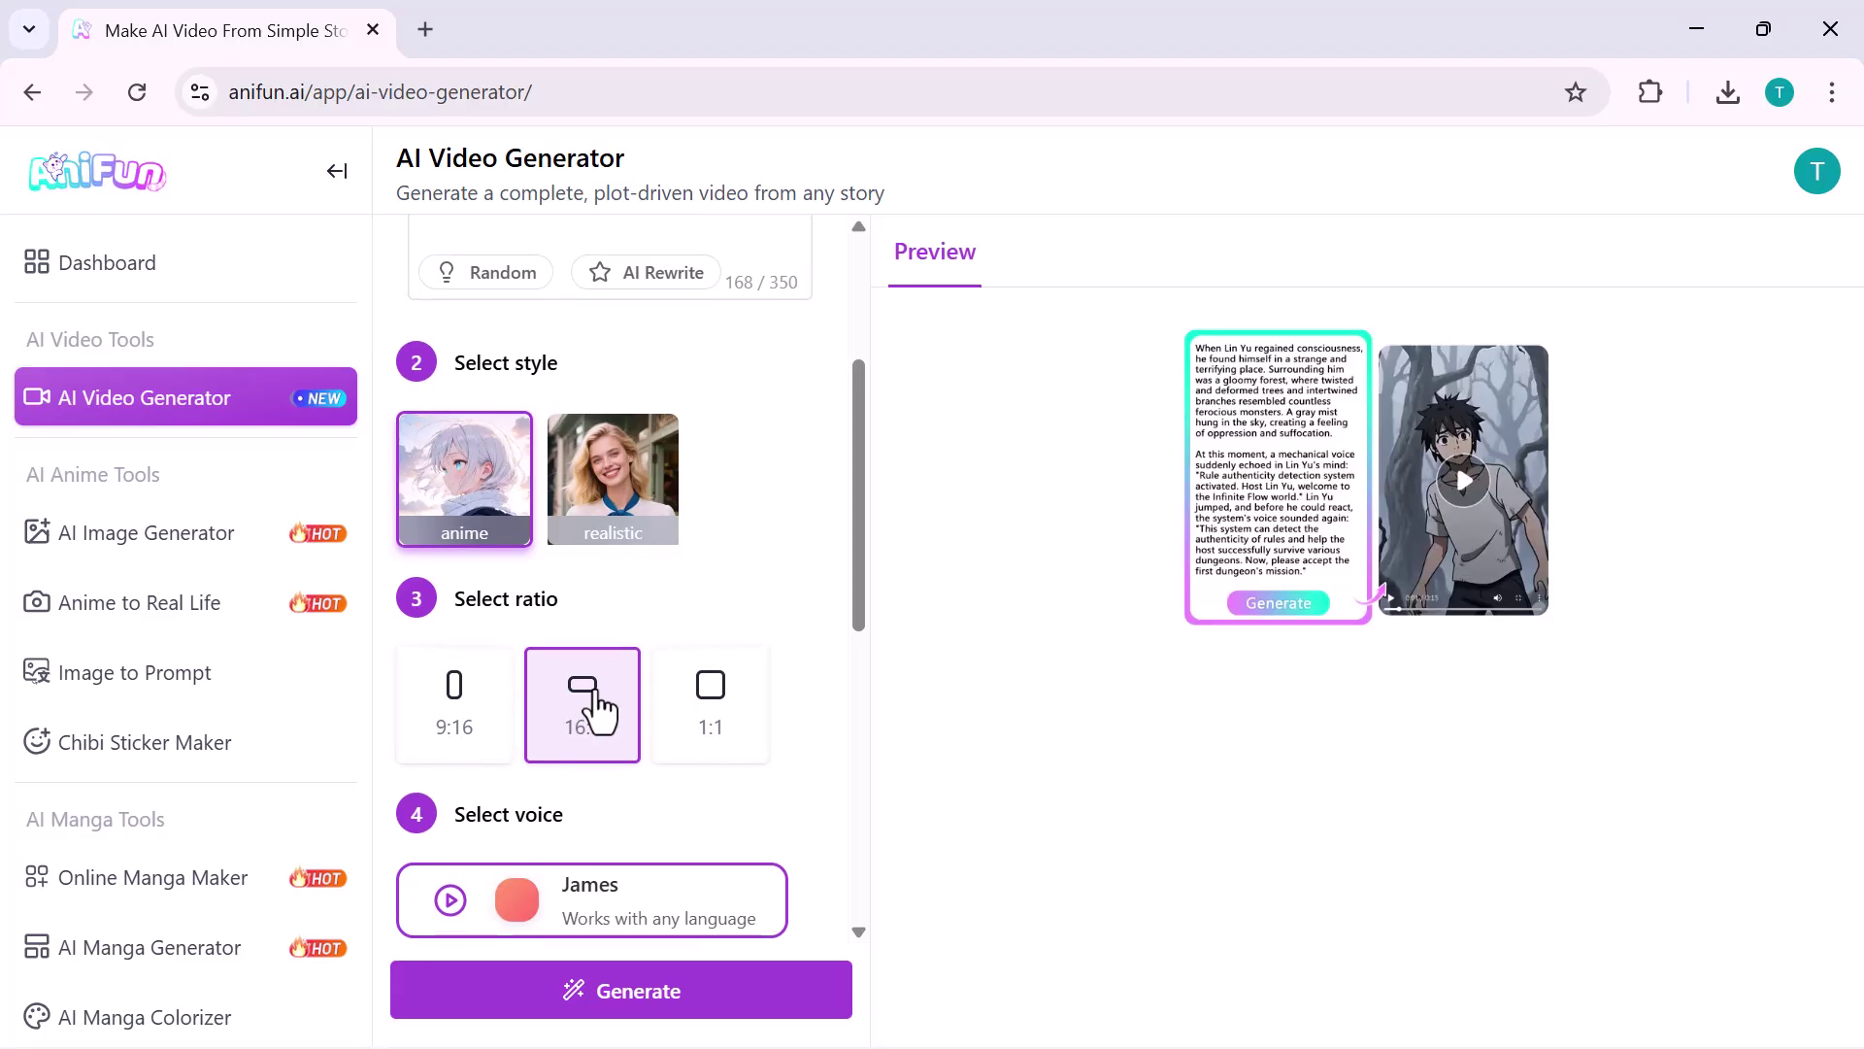
scroll(595, 710, "down", 2)
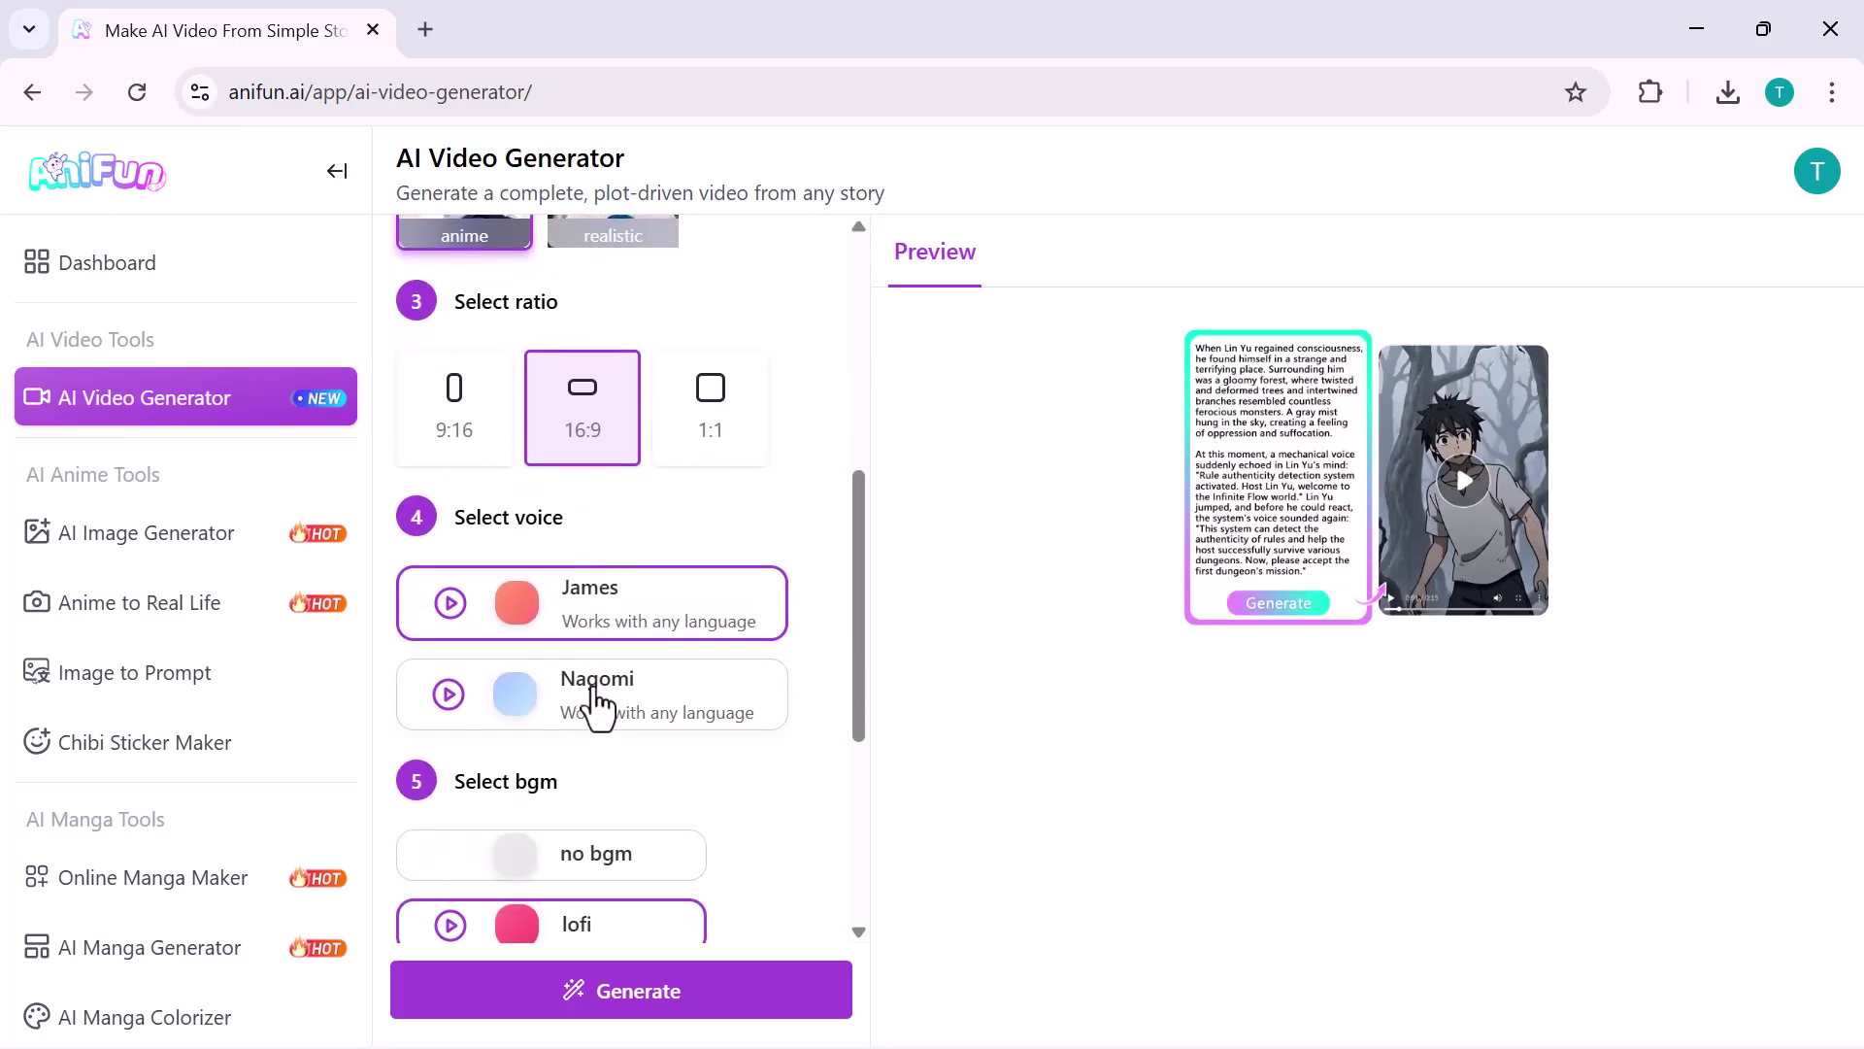
scroll(597, 693, "down", 1)
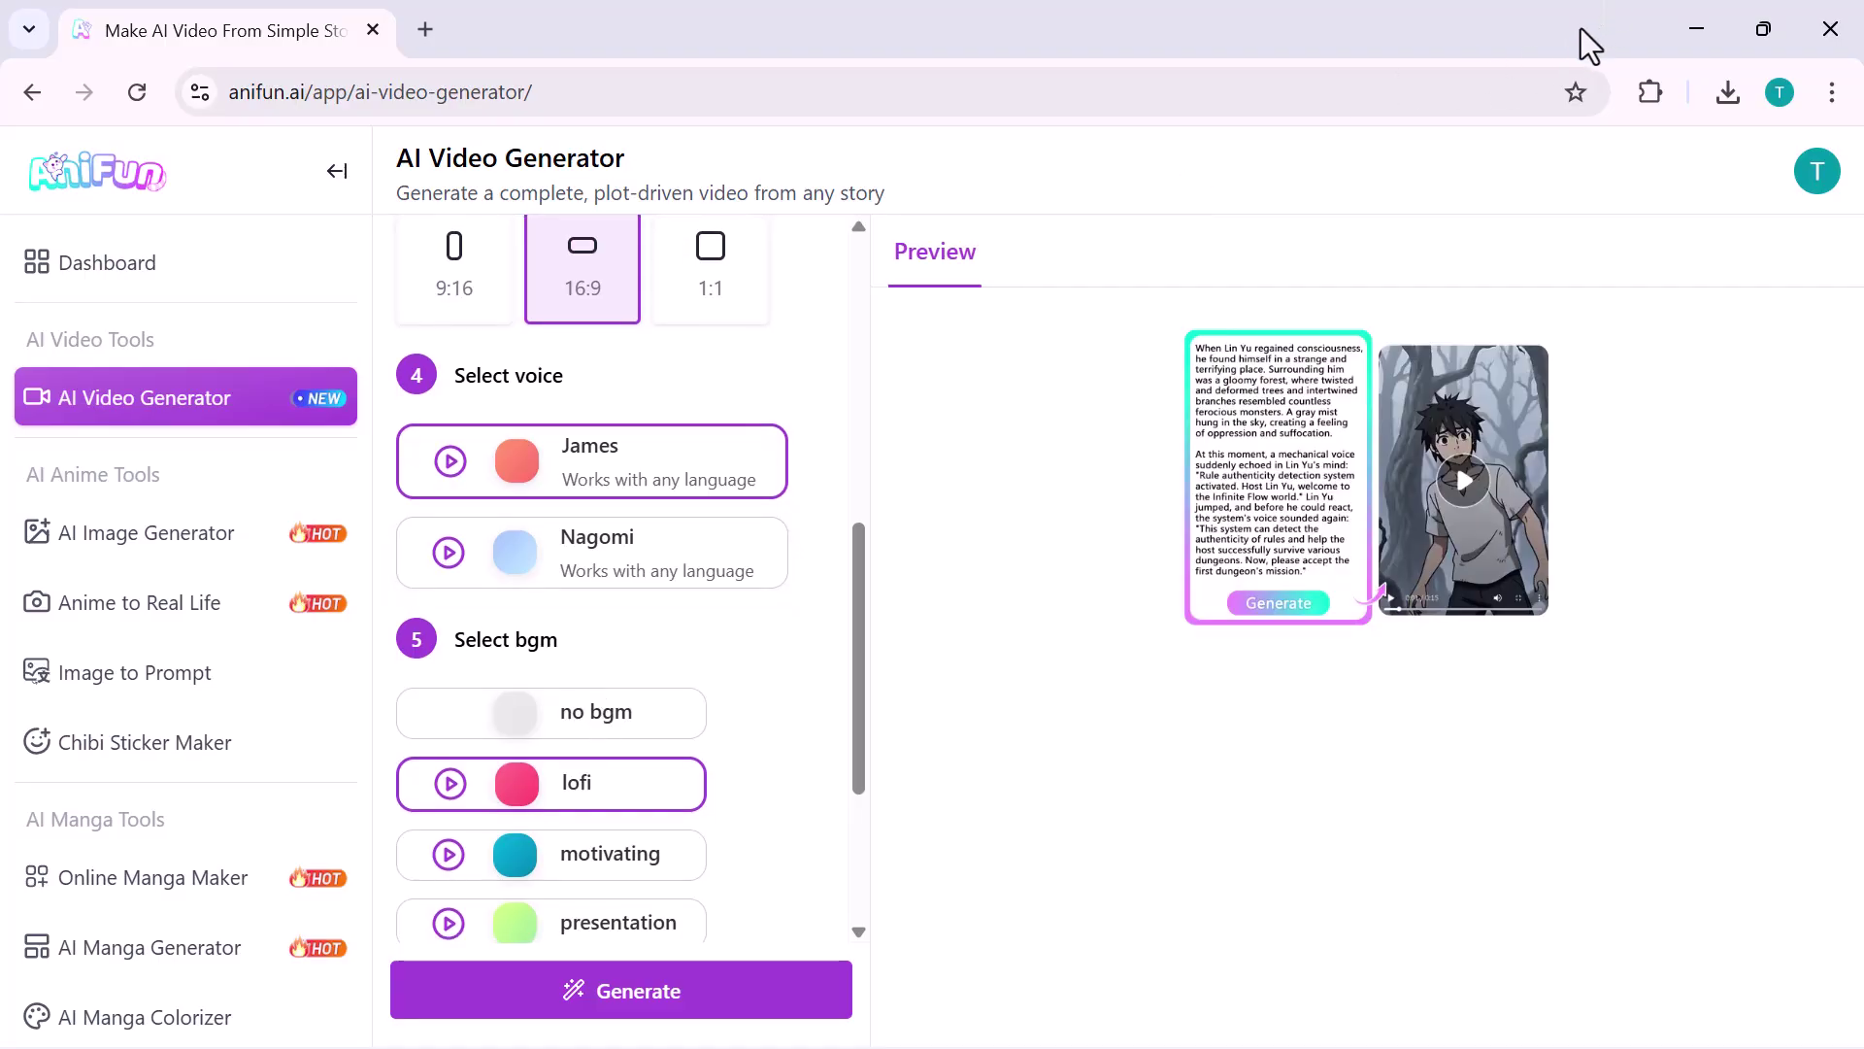
scroll(1121, 473, "down", 1)
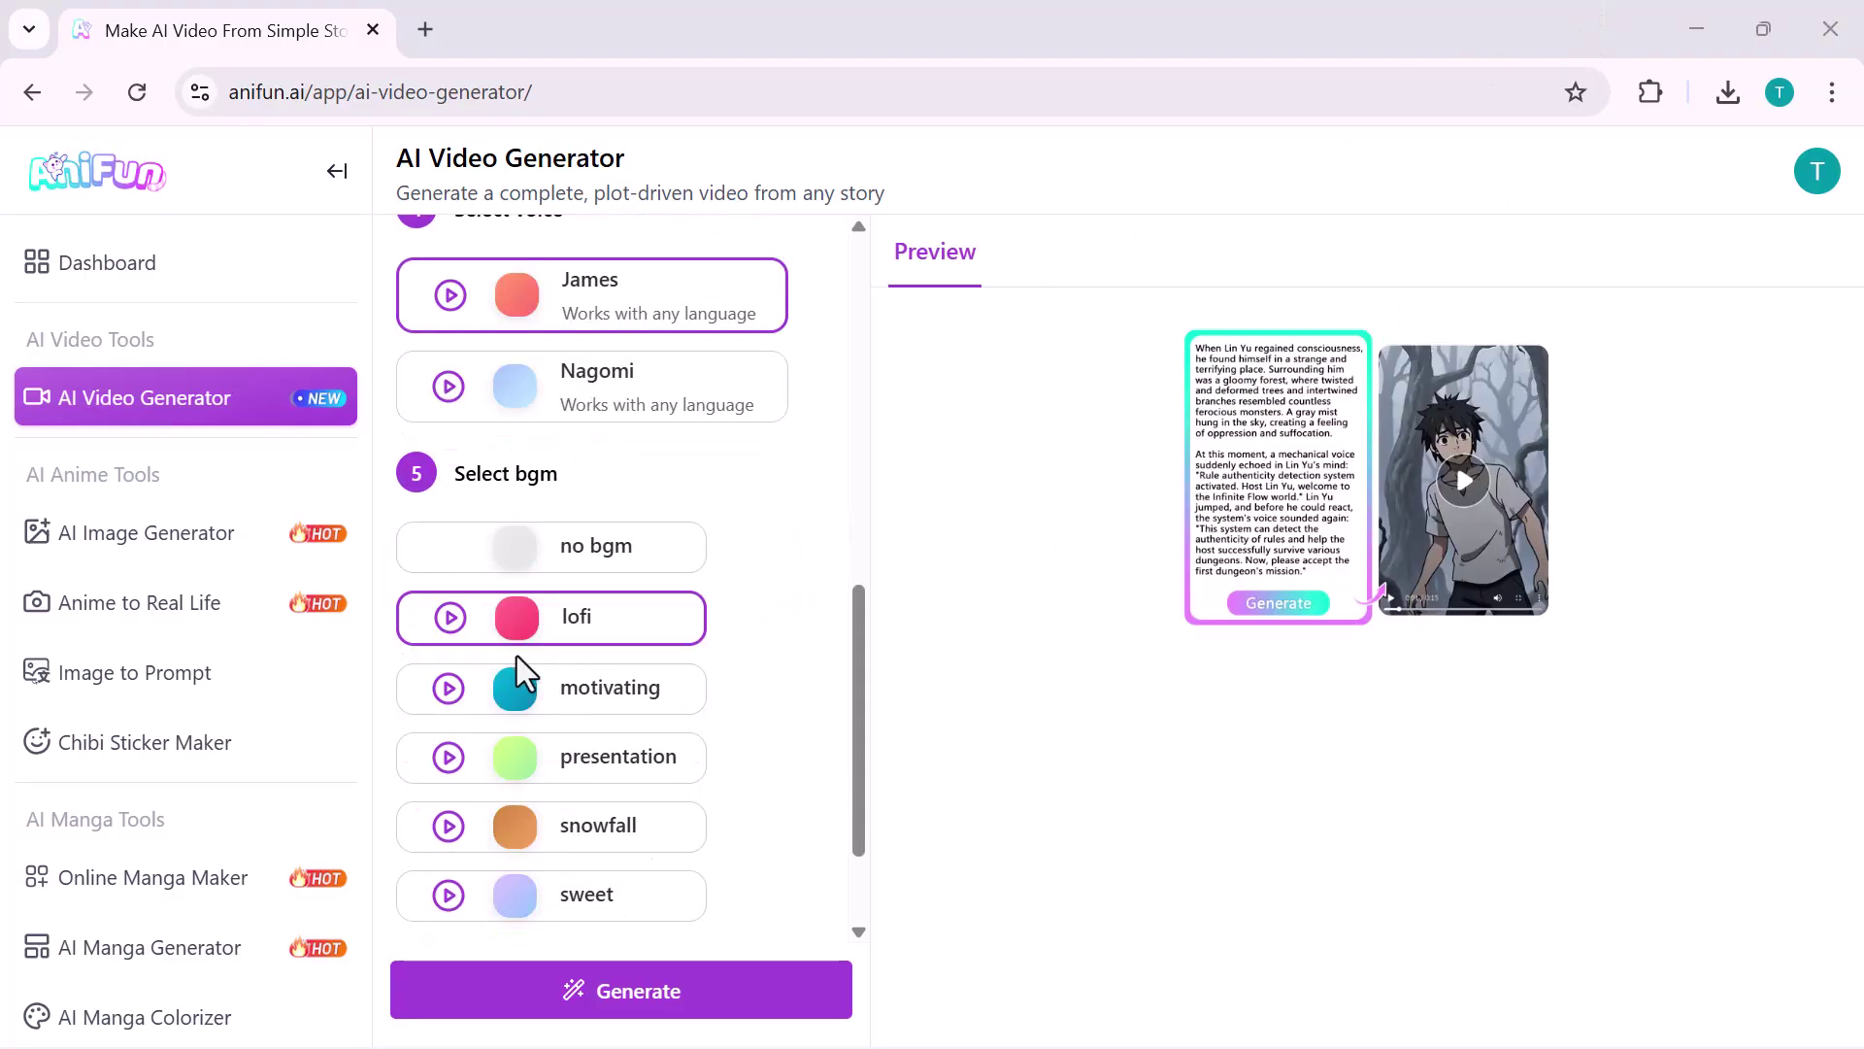
scroll(521, 655, "down", 1)
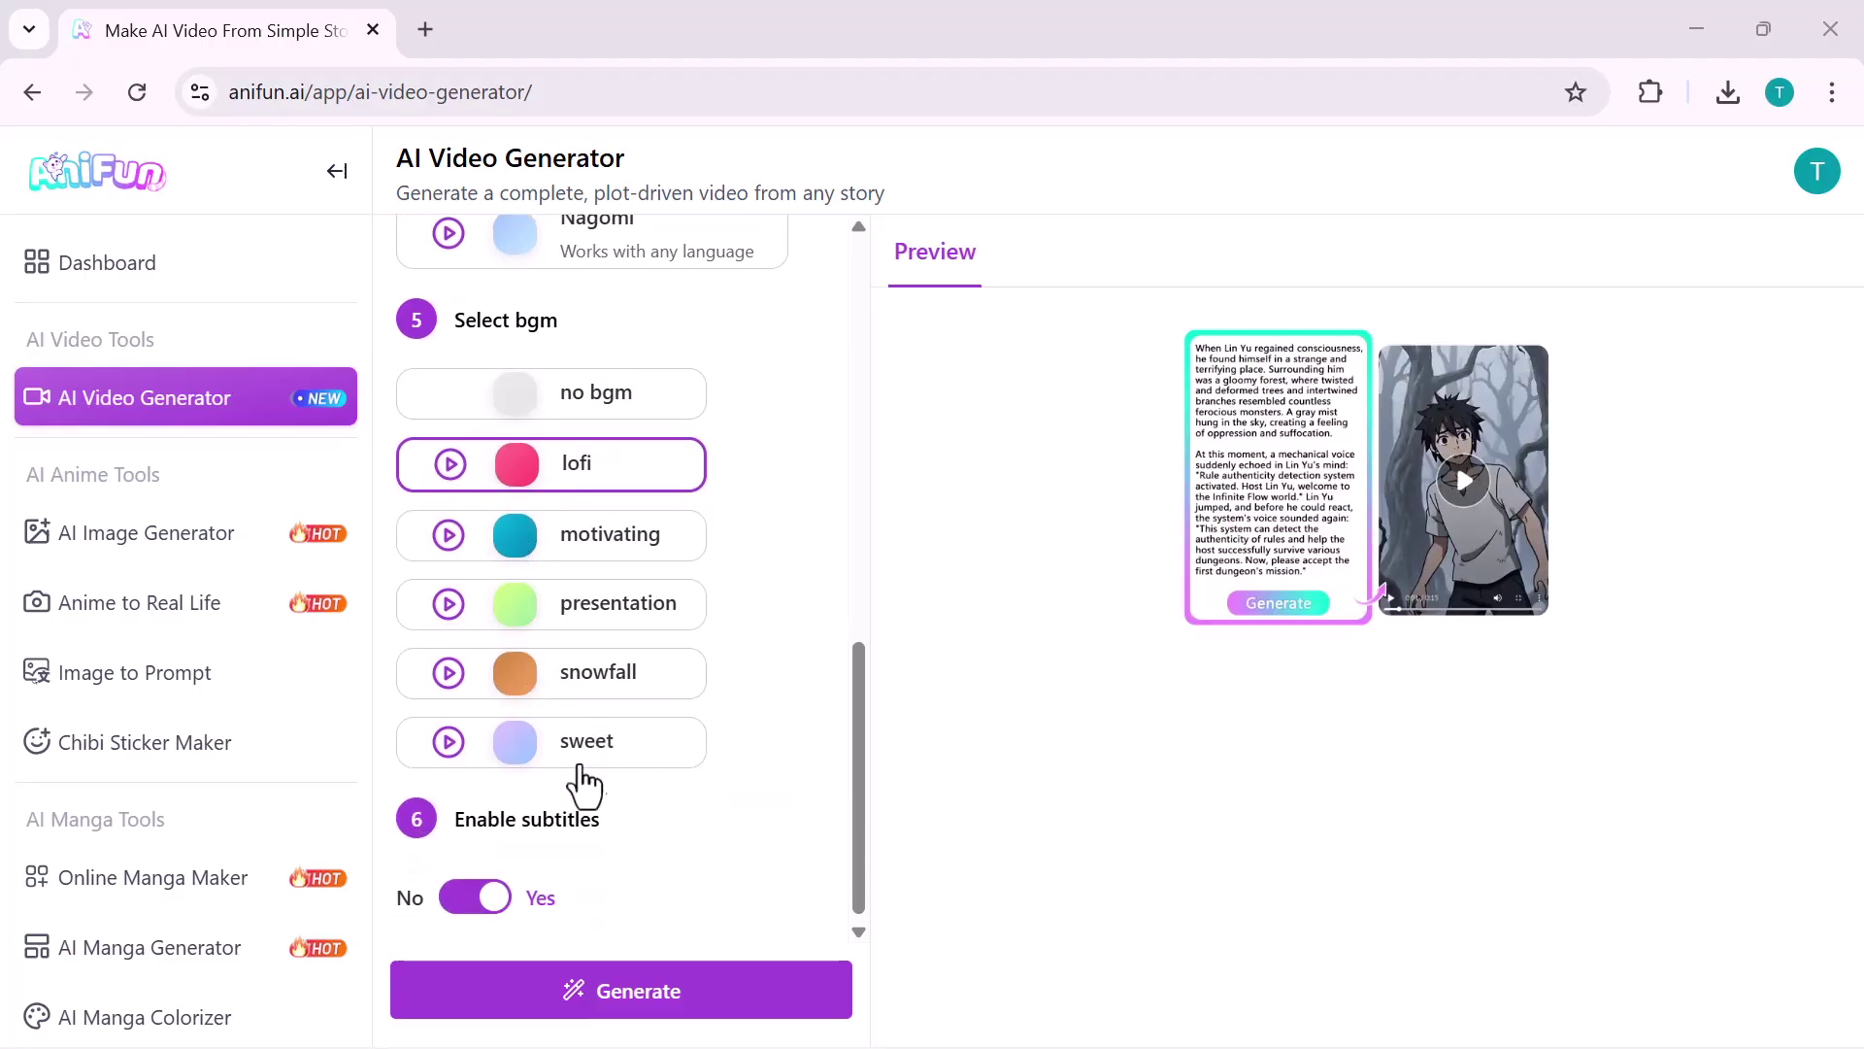
Step: Pick 'sweet' background music and generate the memory-jar story video
left_click(567, 764)
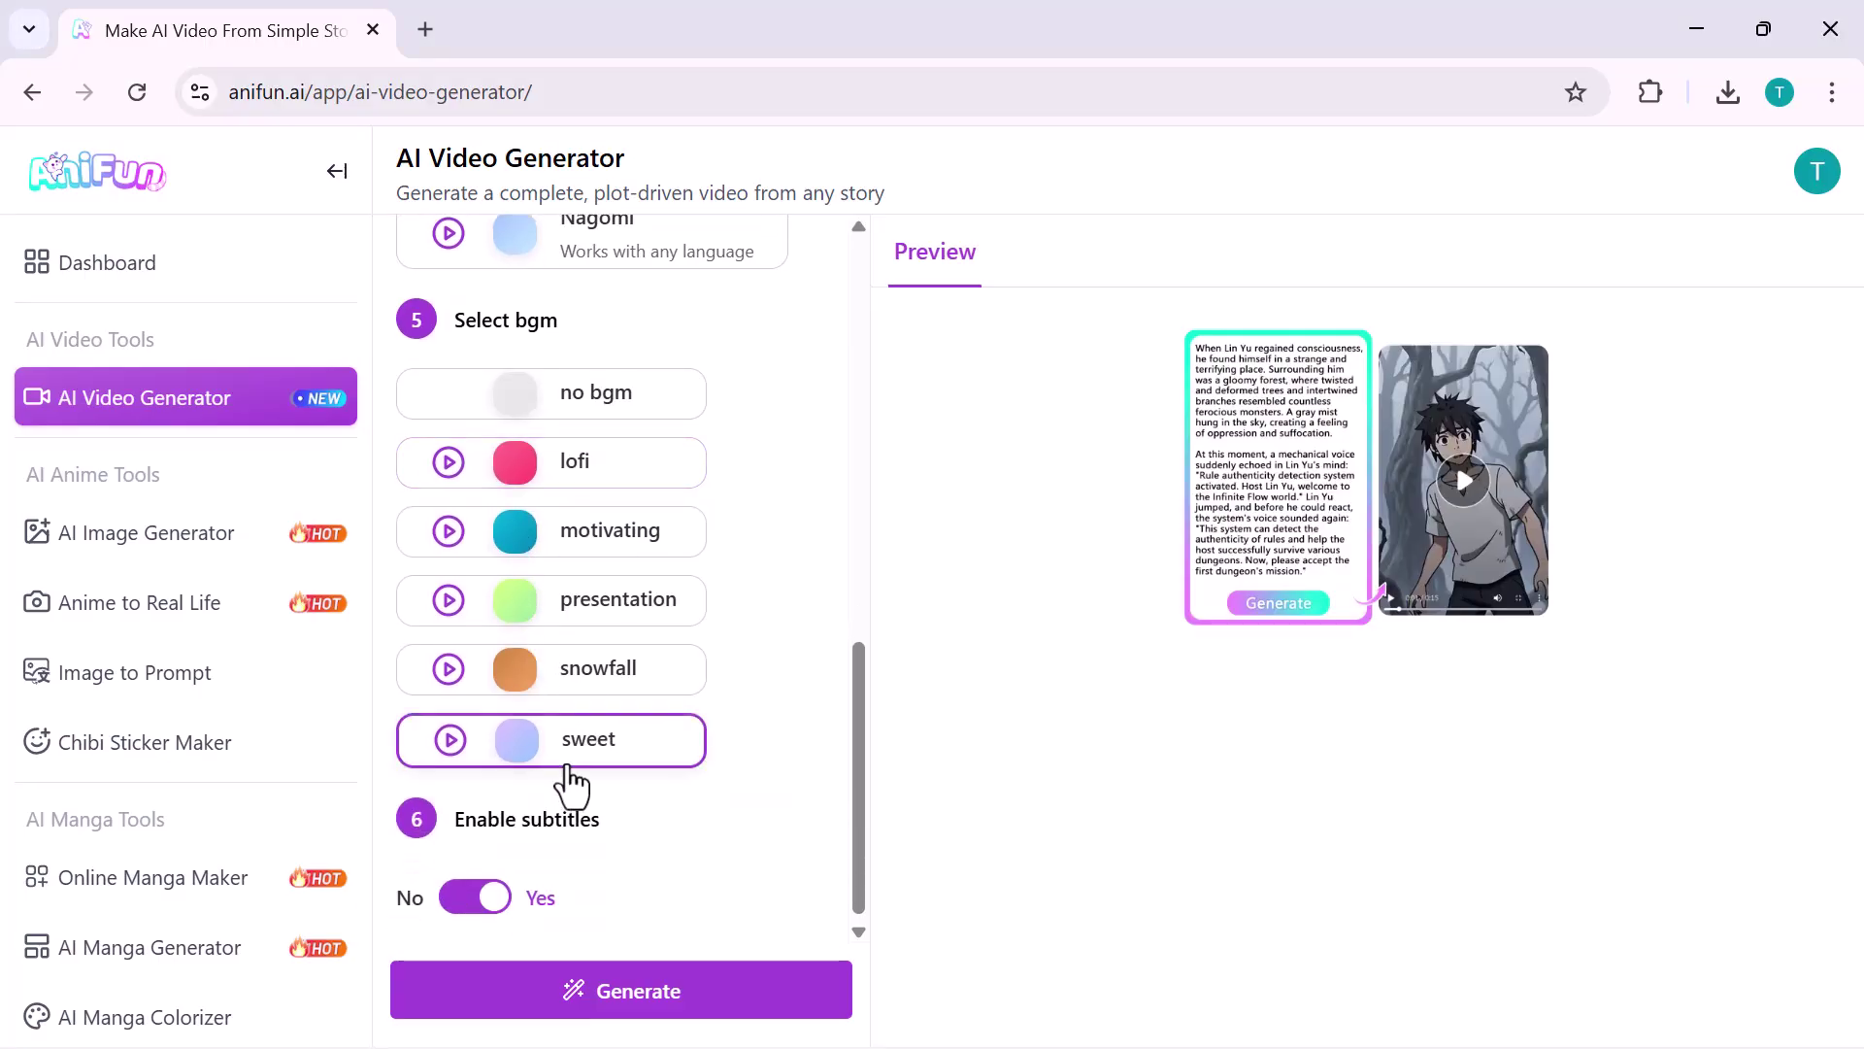
scroll(570, 788, "down", 1)
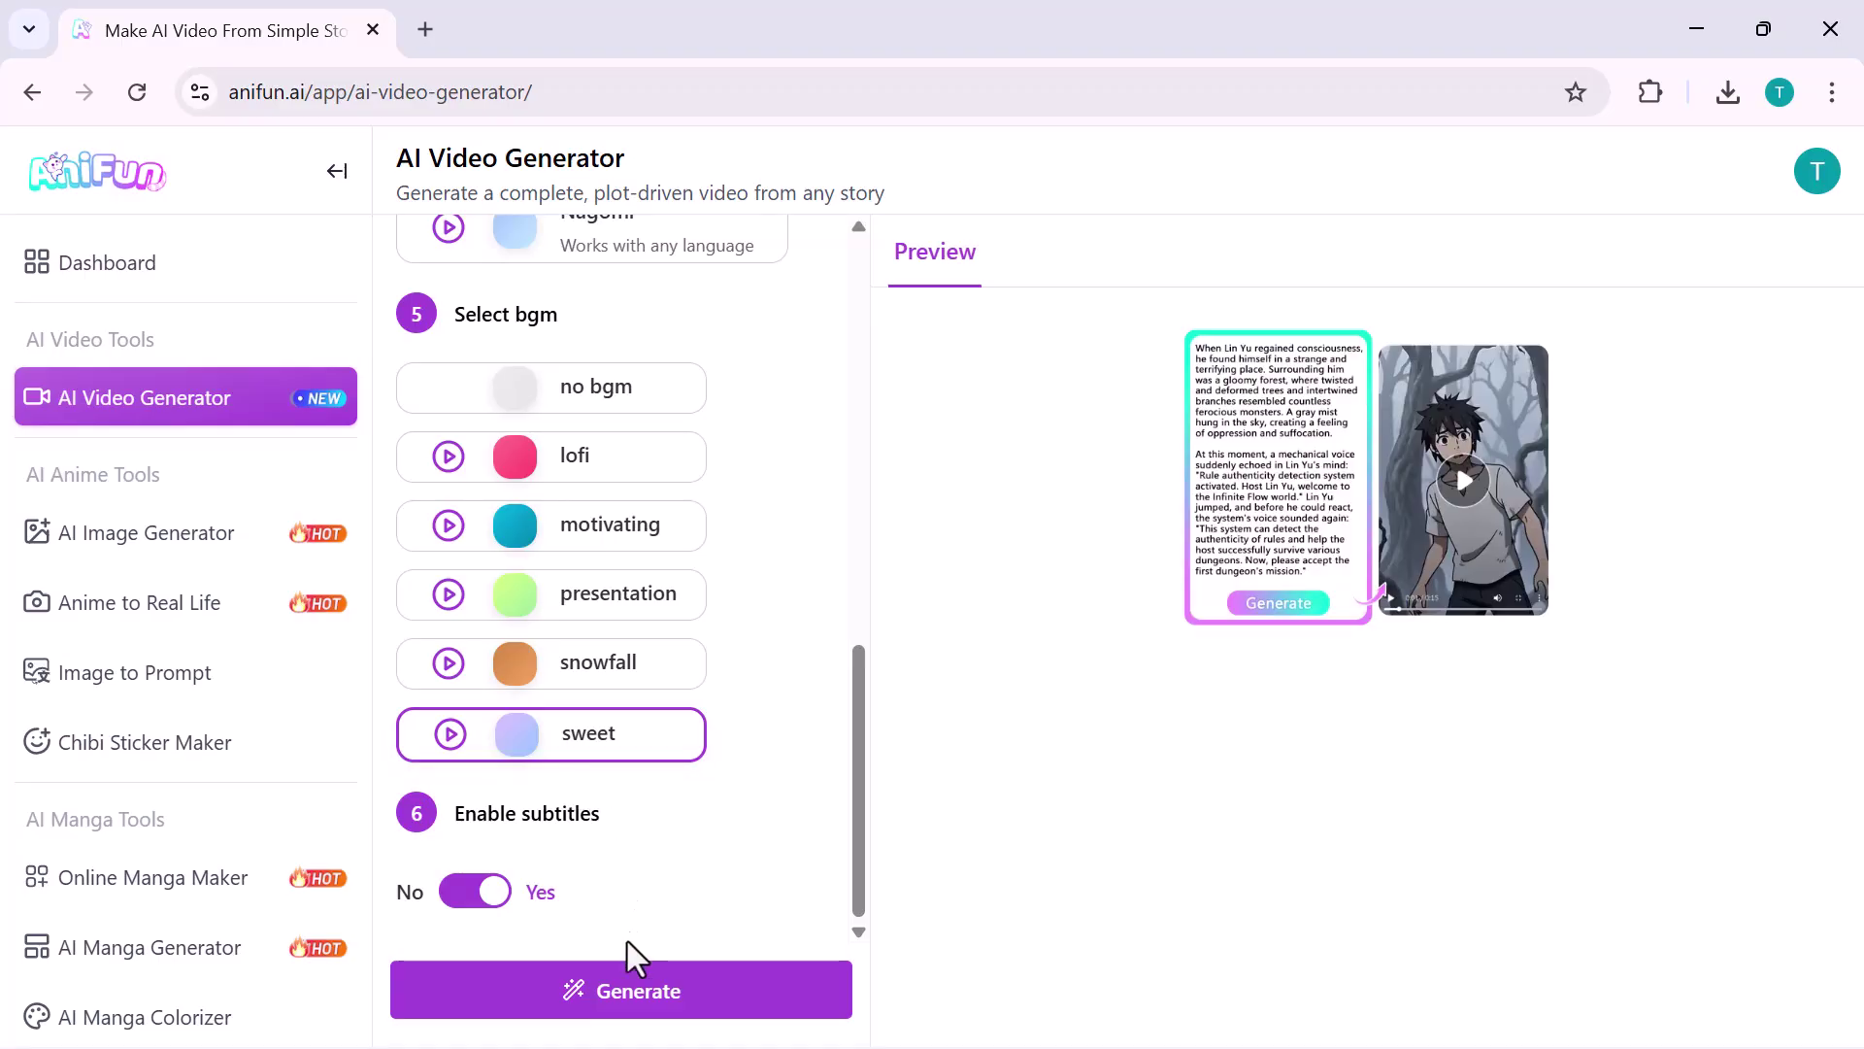
left_click(623, 1002)
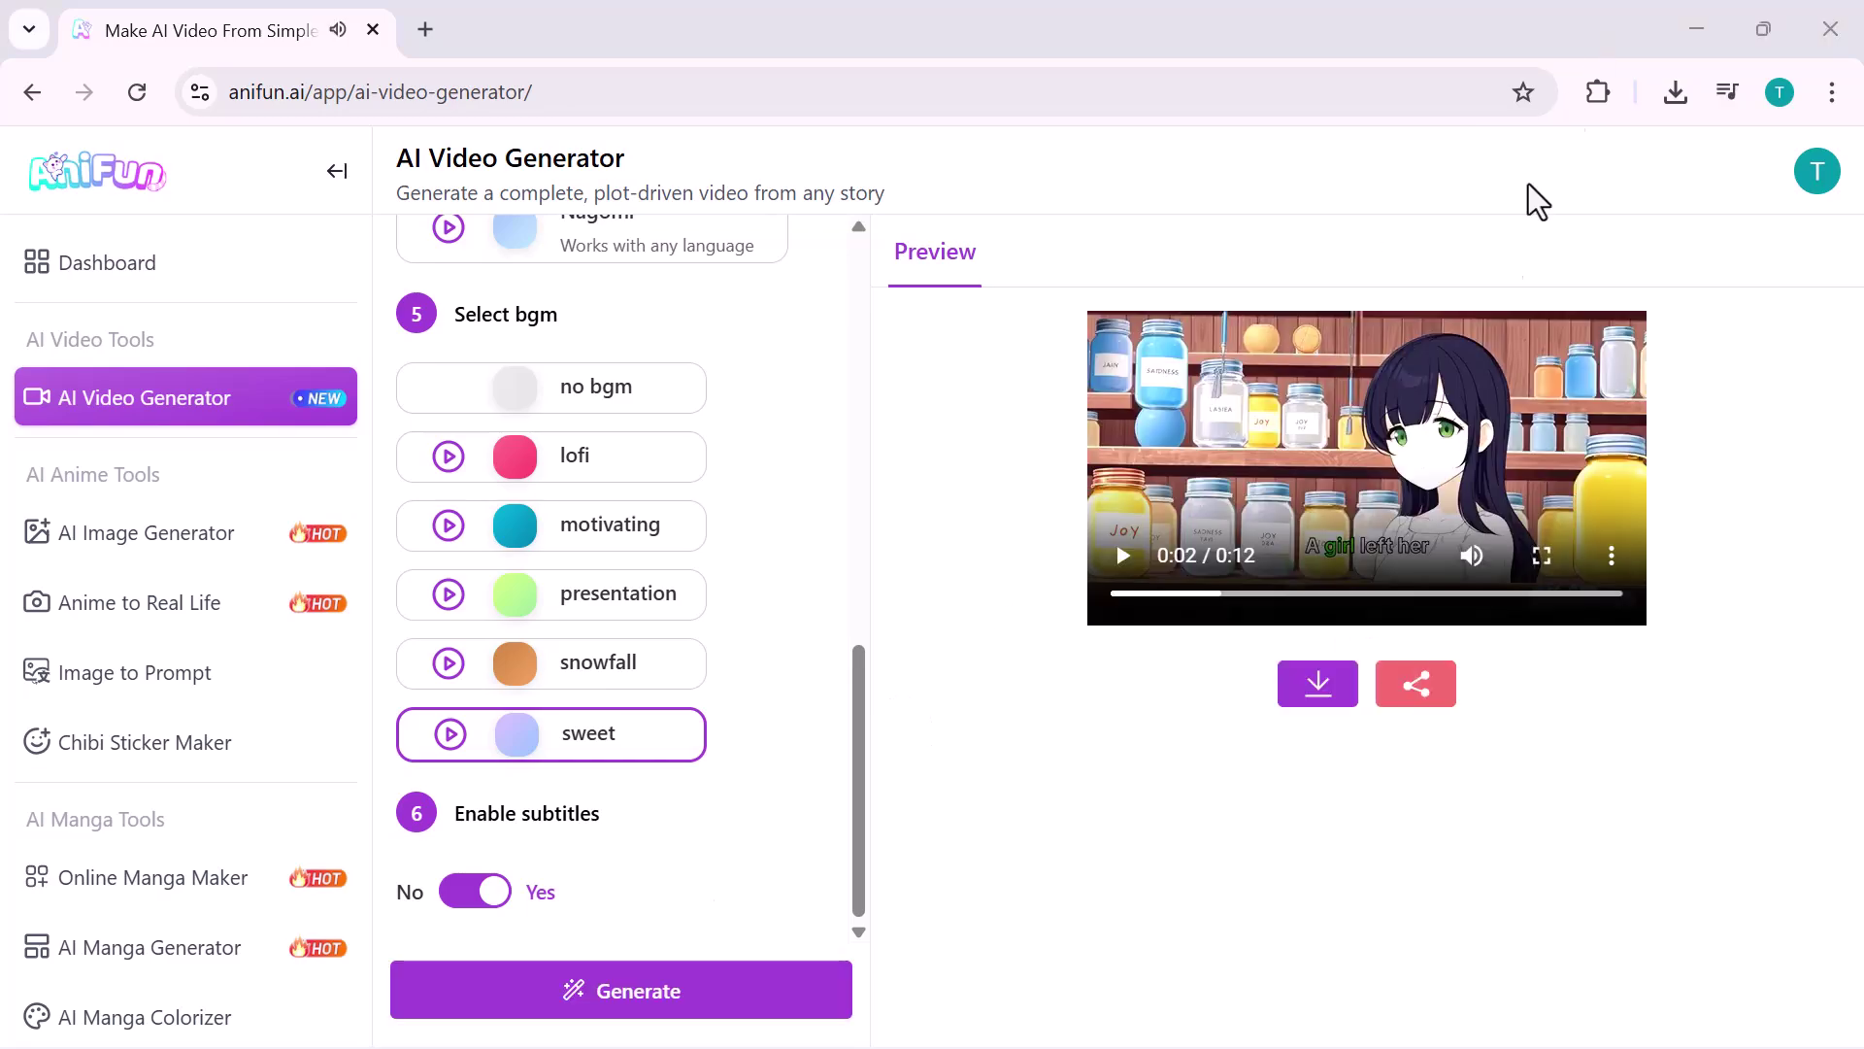
Step: Rewind the 12-second memory-jar video and play it full screen
mouse_move(1222, 593)
left_click_drag(1219, 594, 1074, 637)
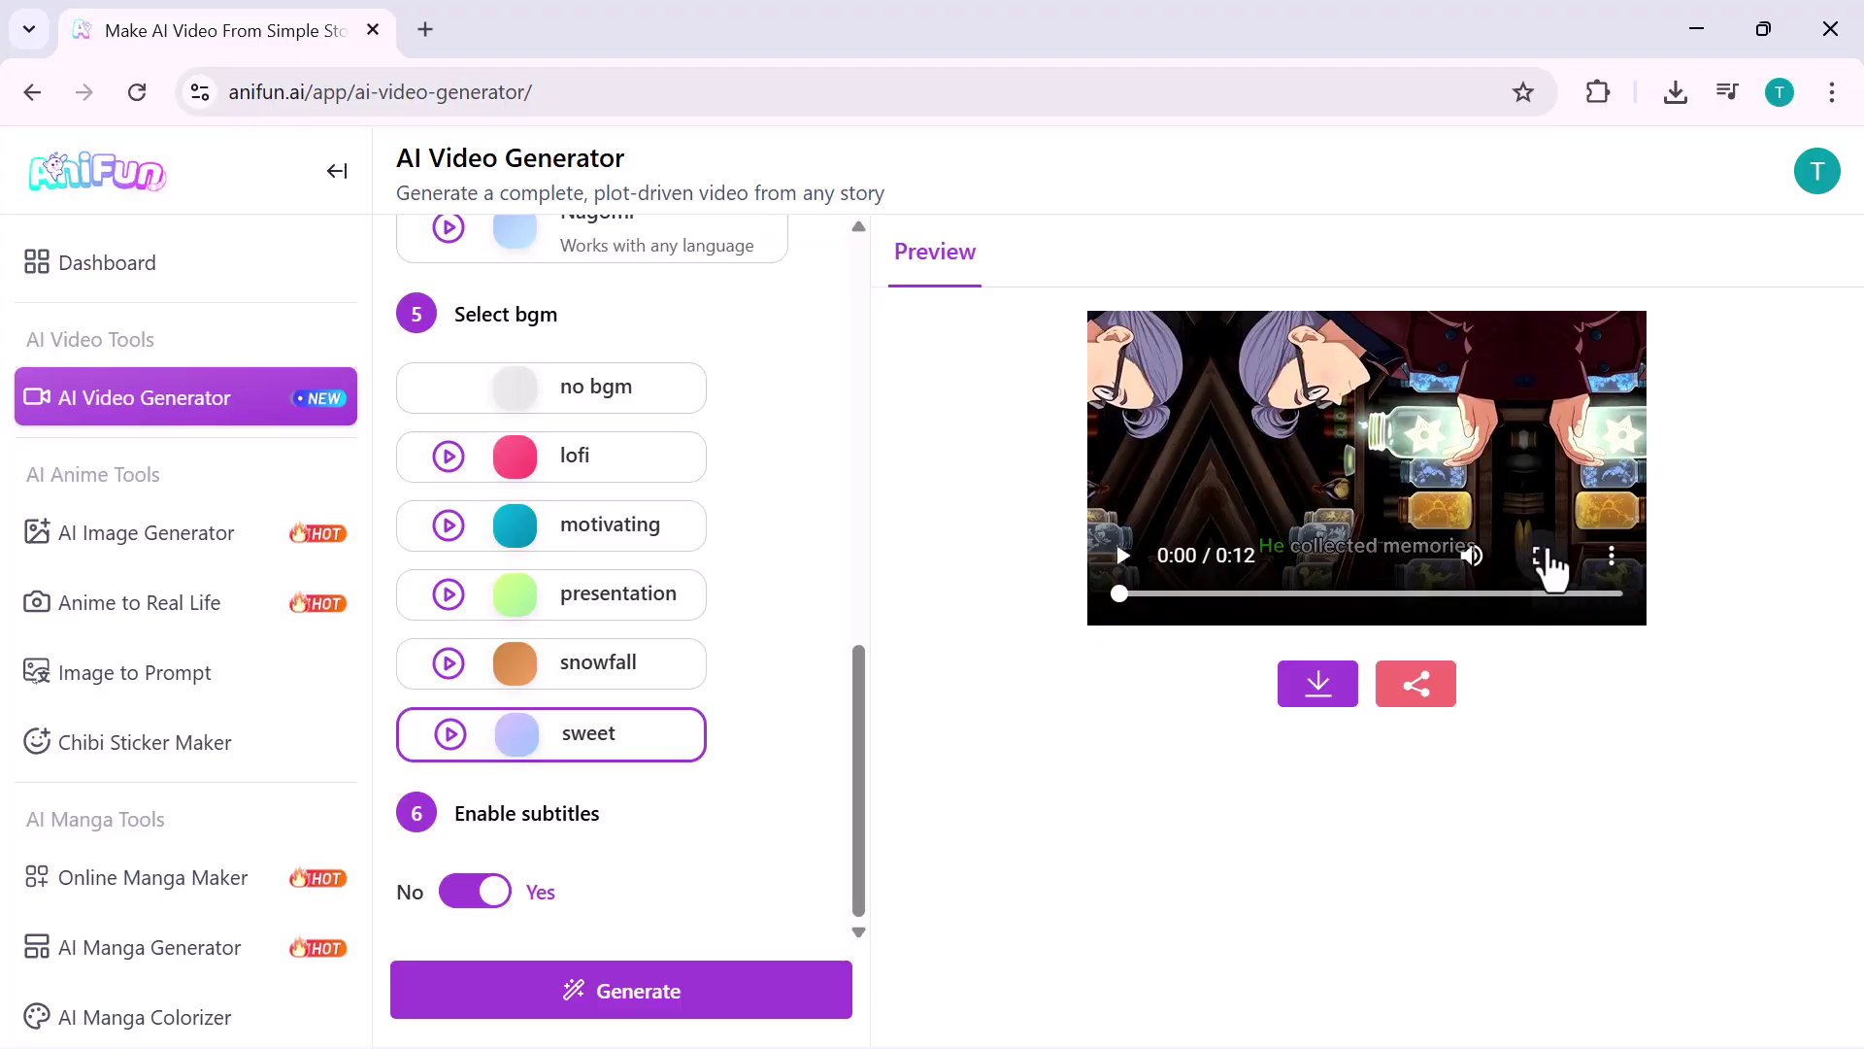
left_click(1544, 557)
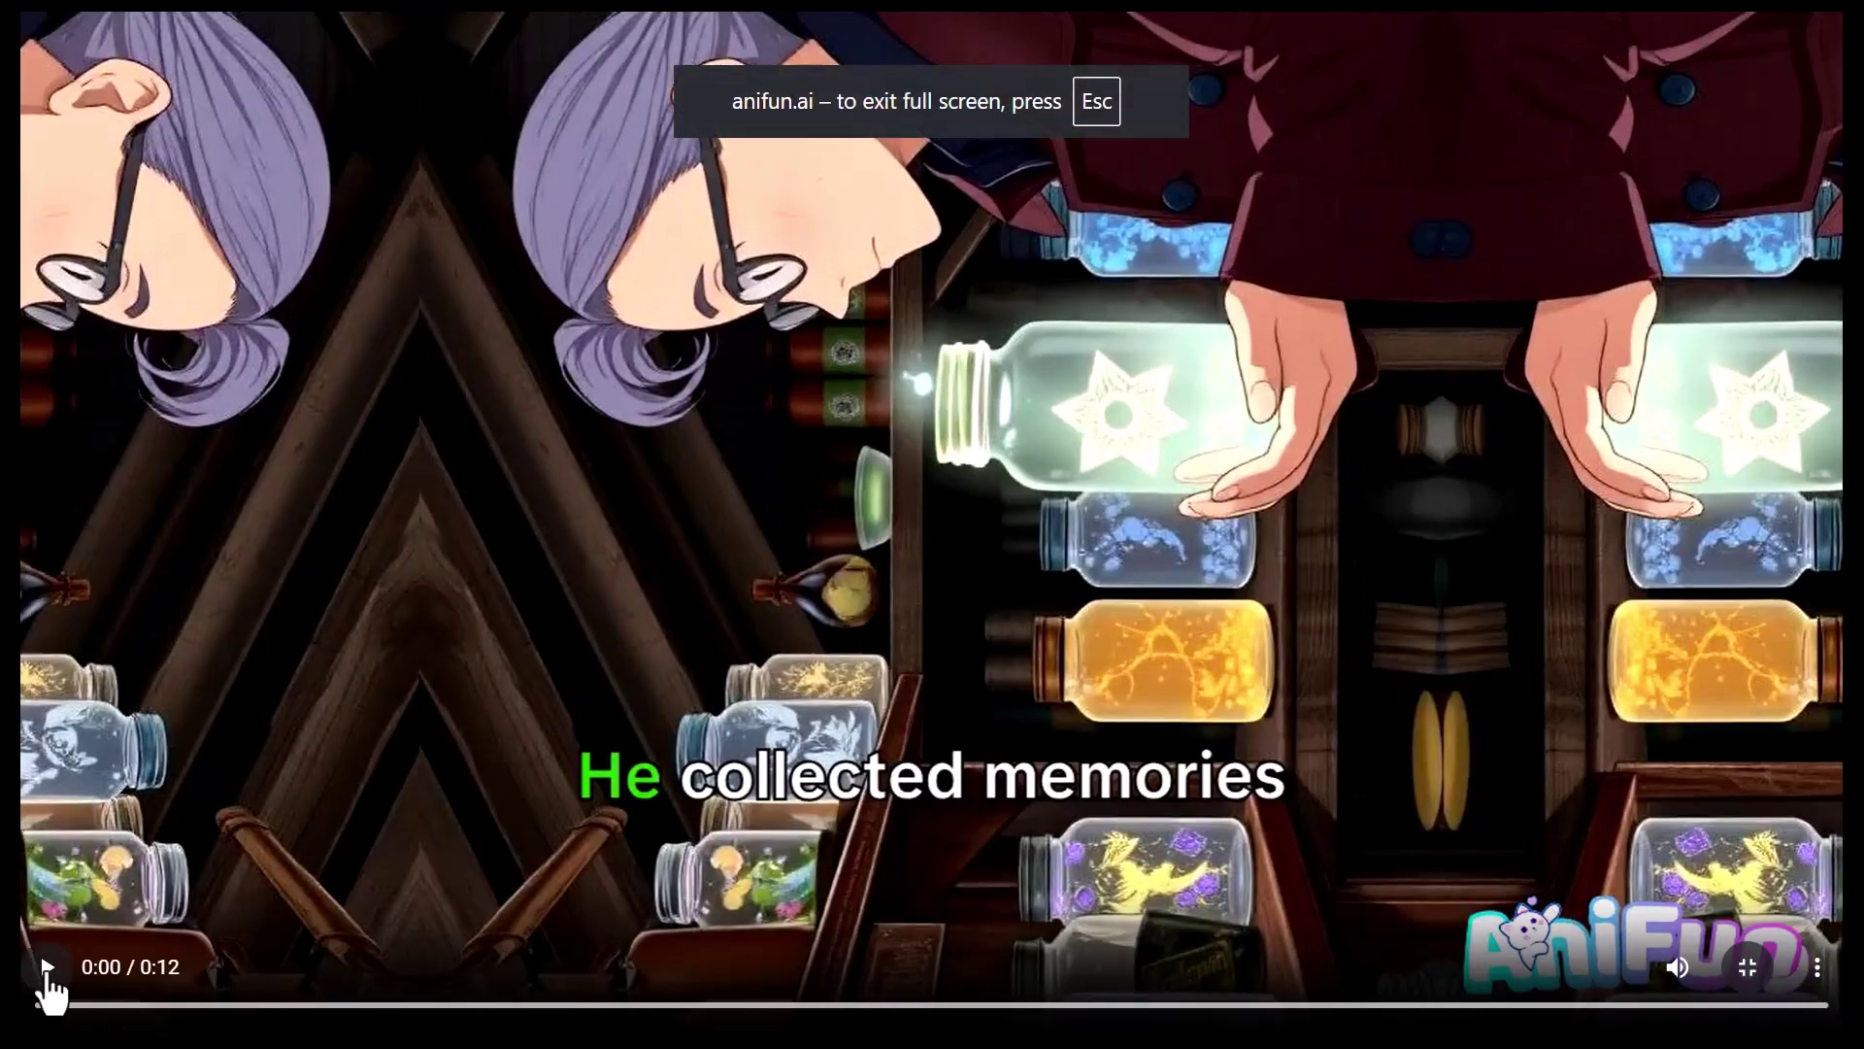
left_click(49, 974)
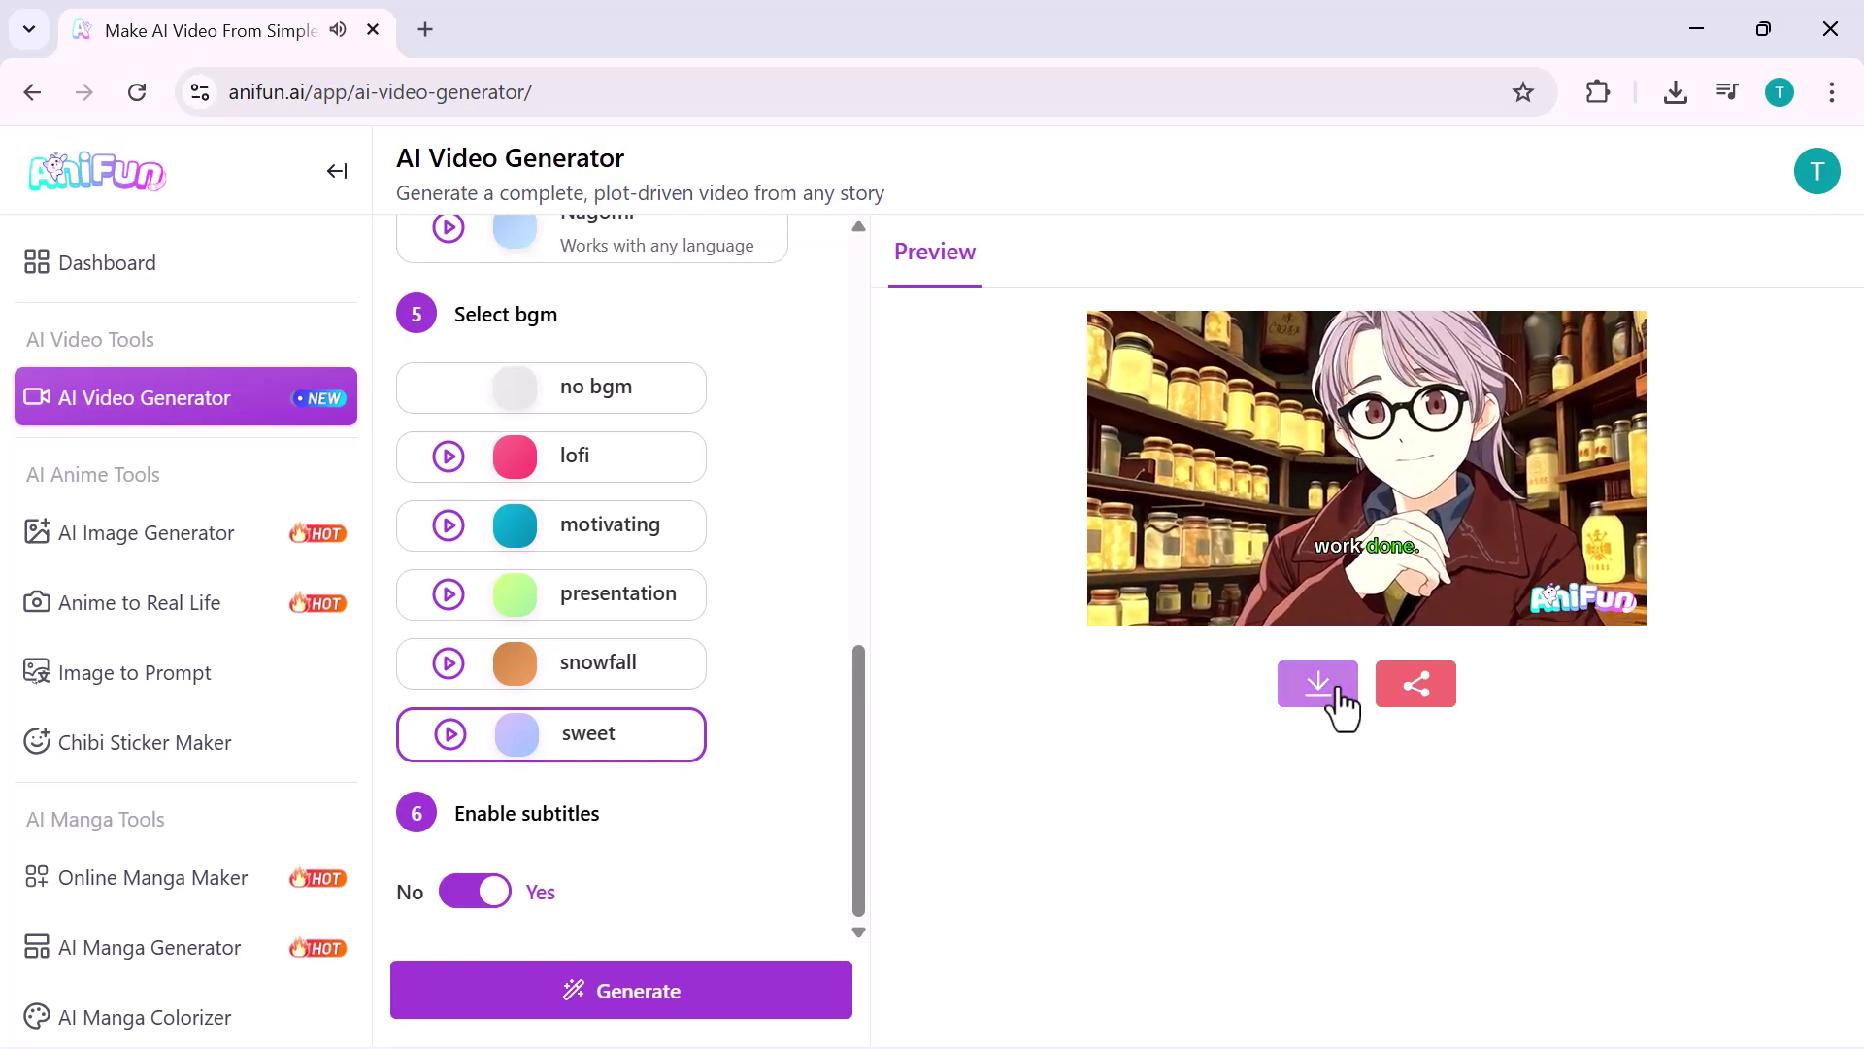
left_click(146, 751)
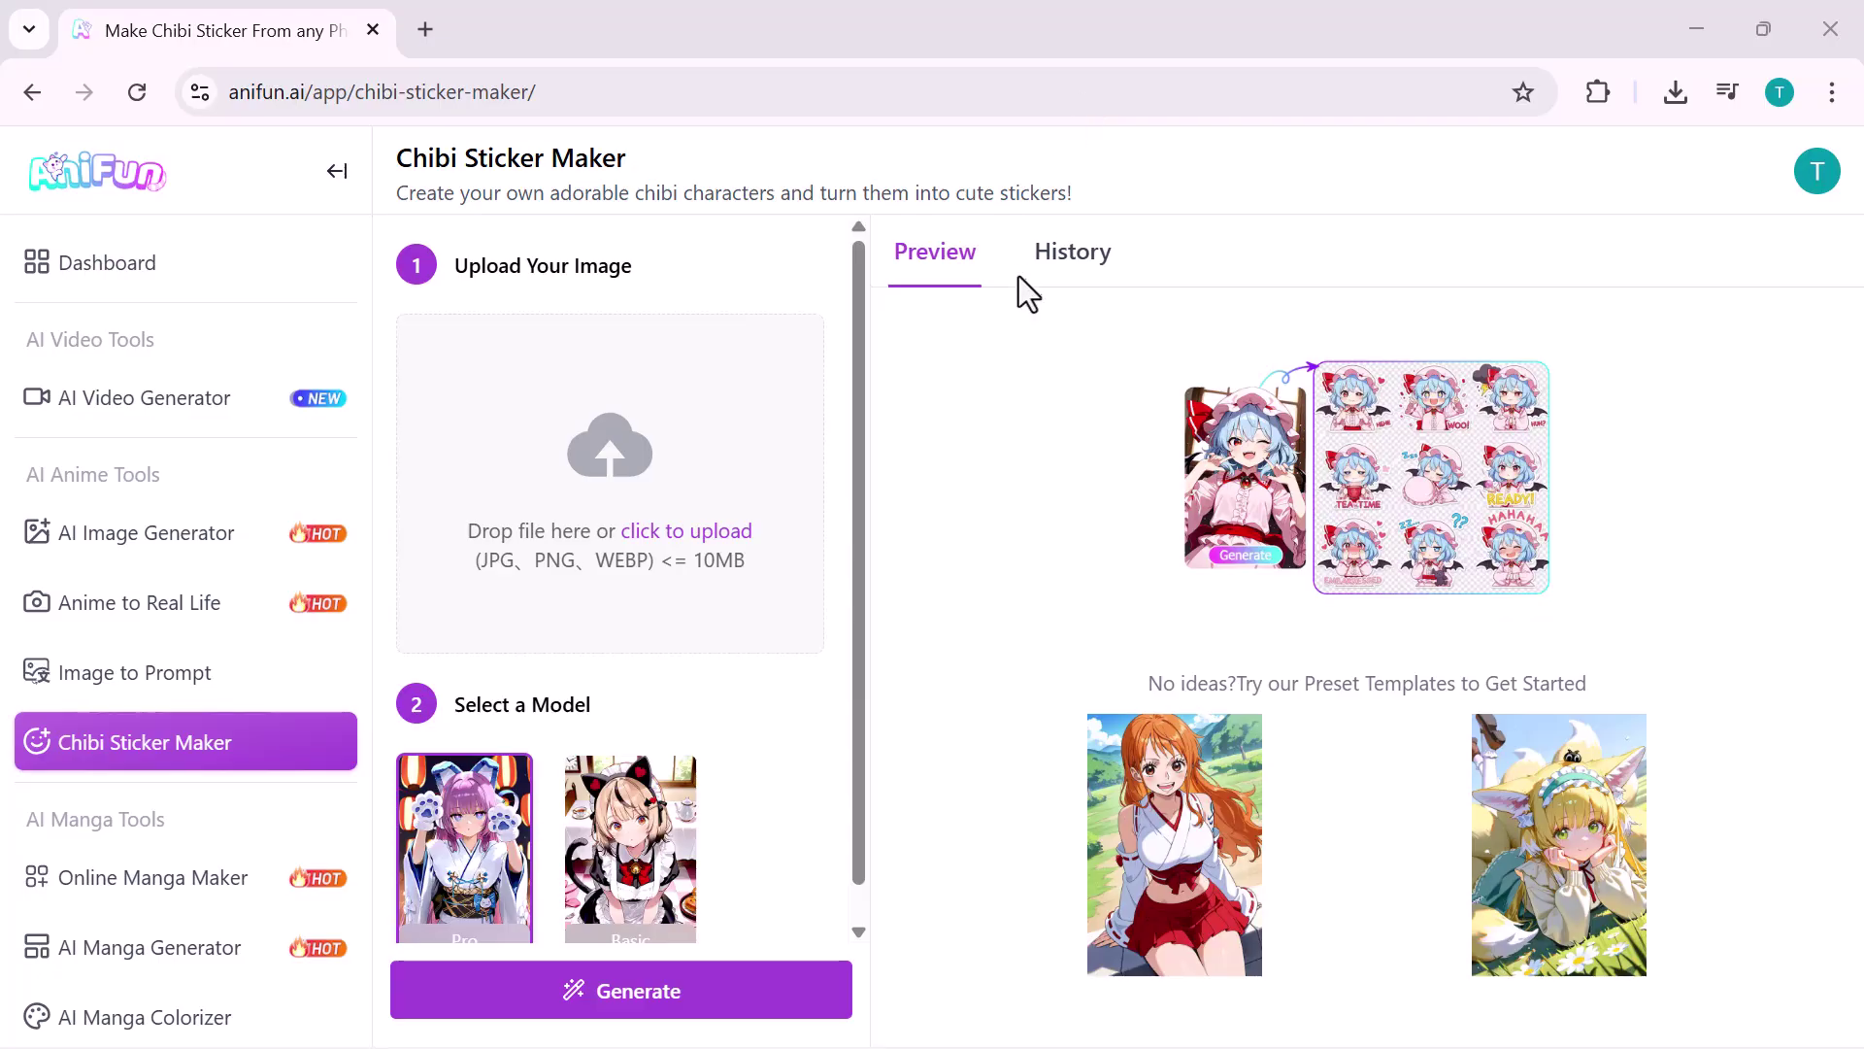
scroll(675, 725, "down", 1)
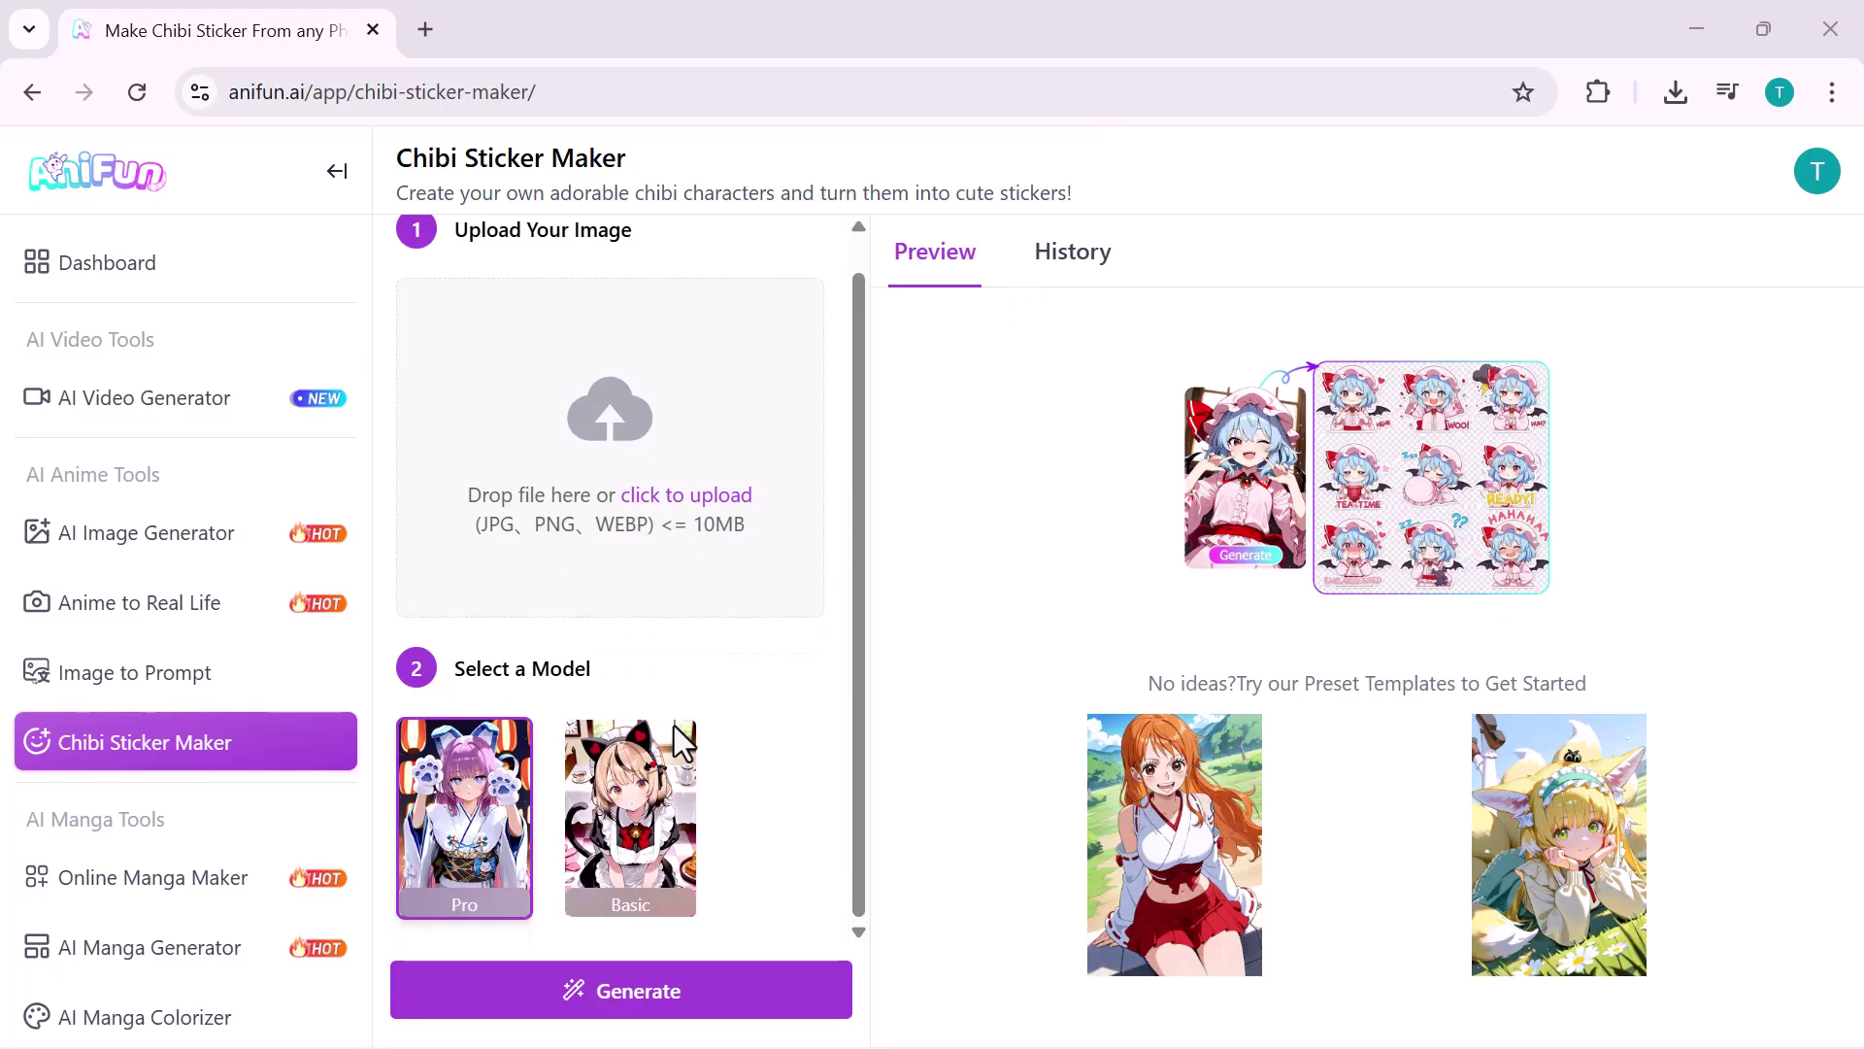
Step: Upload the woman's portrait photo and generate the chibi sticker set from it
left_click(635, 535)
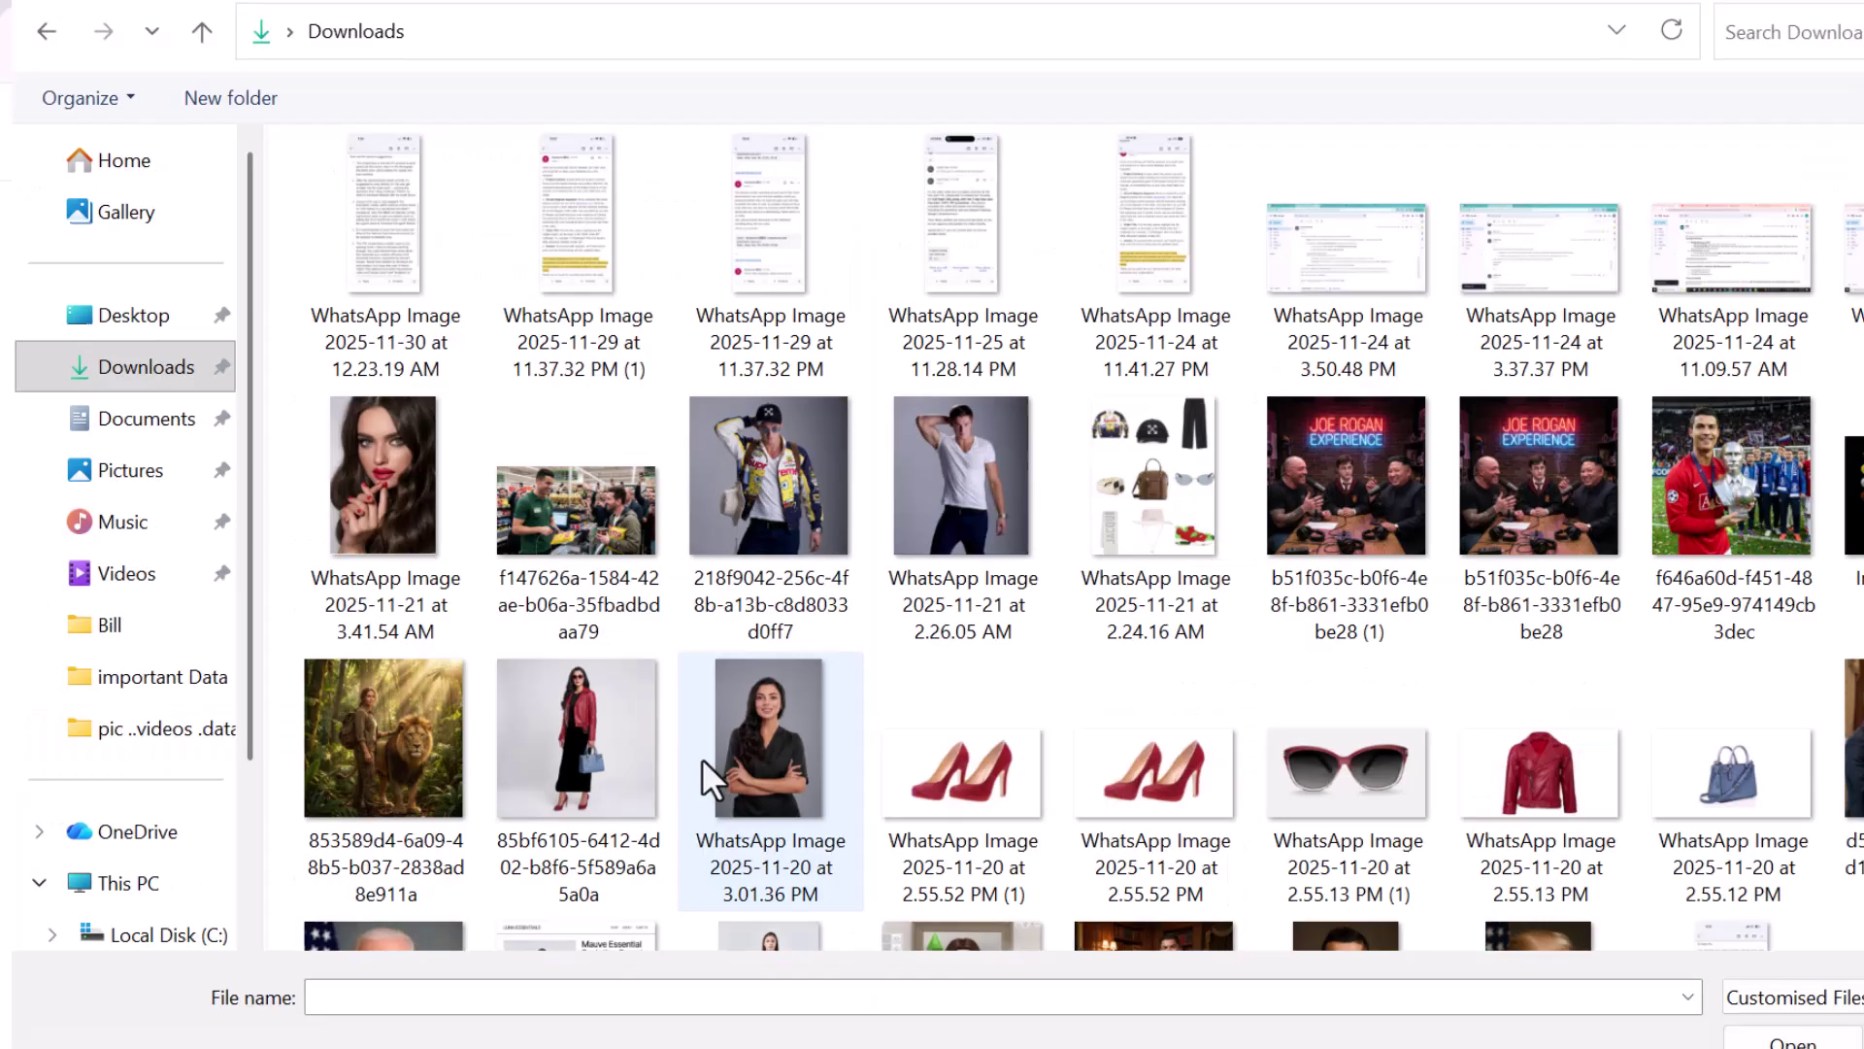
left_click(702, 759)
left_click(1806, 1038)
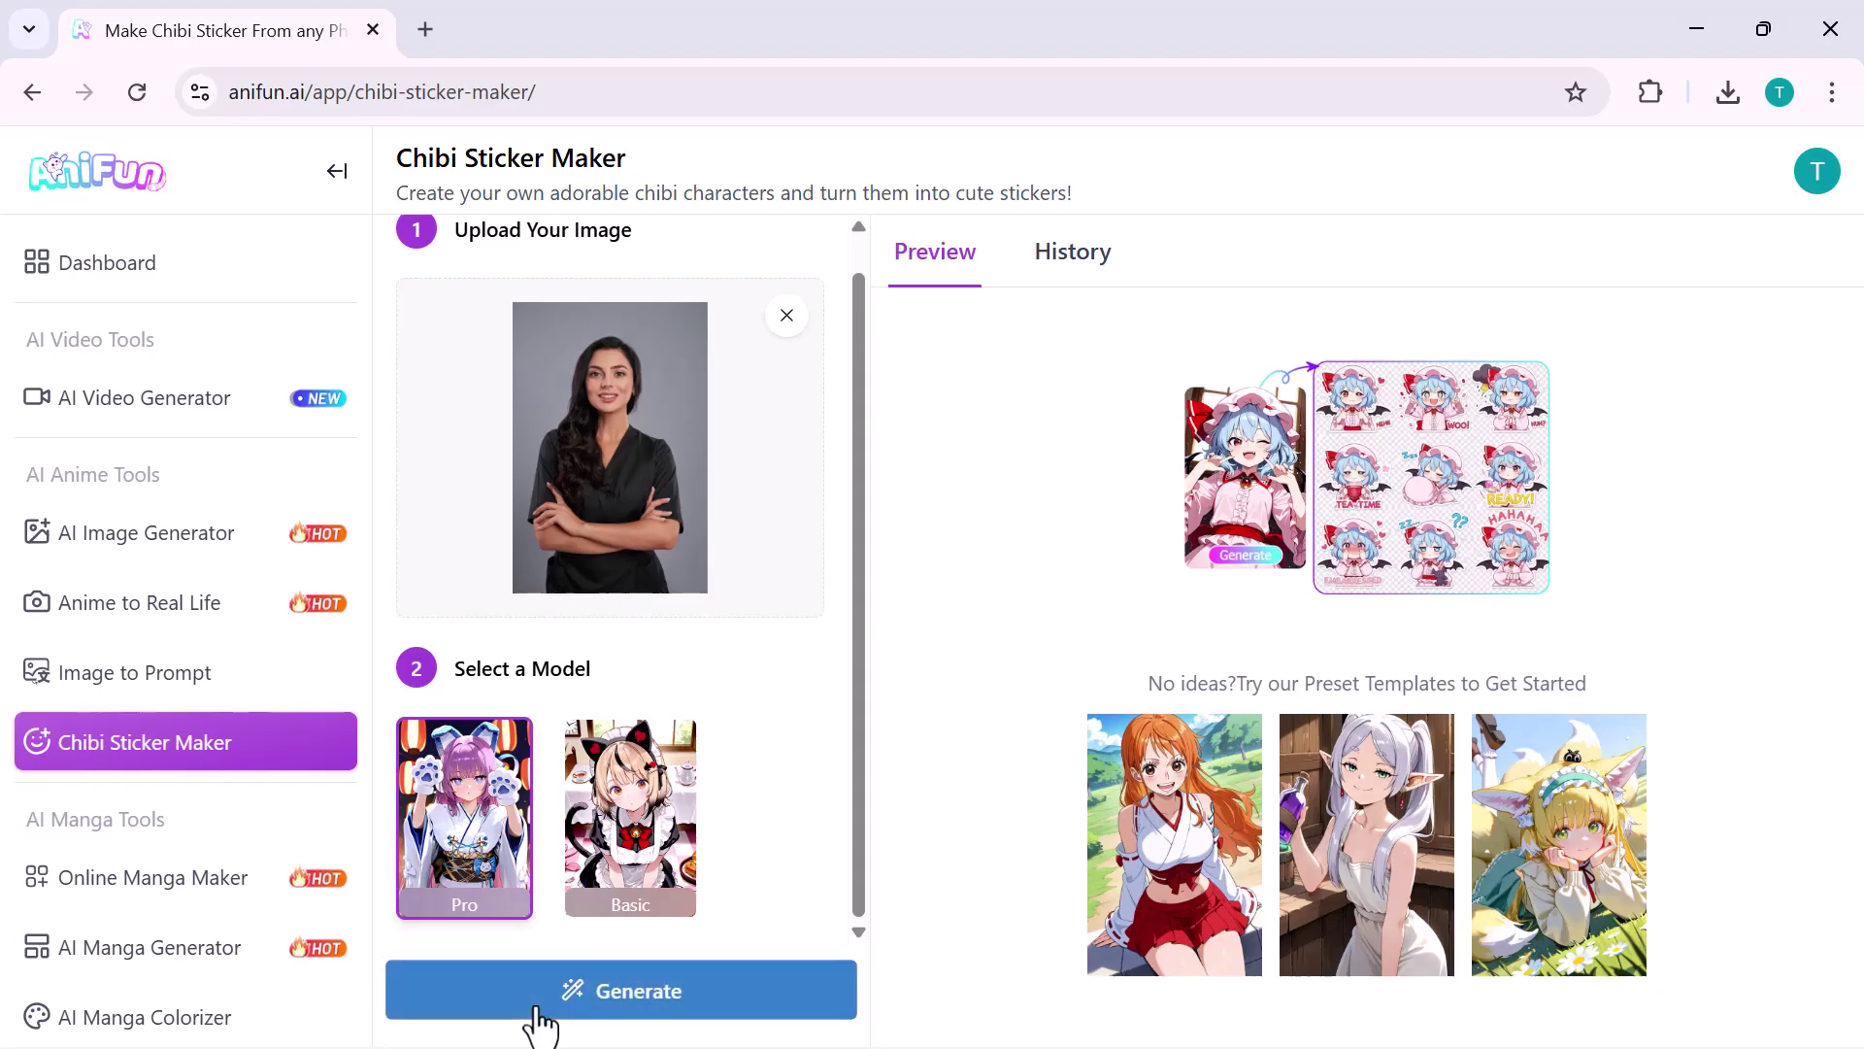
left_click(536, 1019)
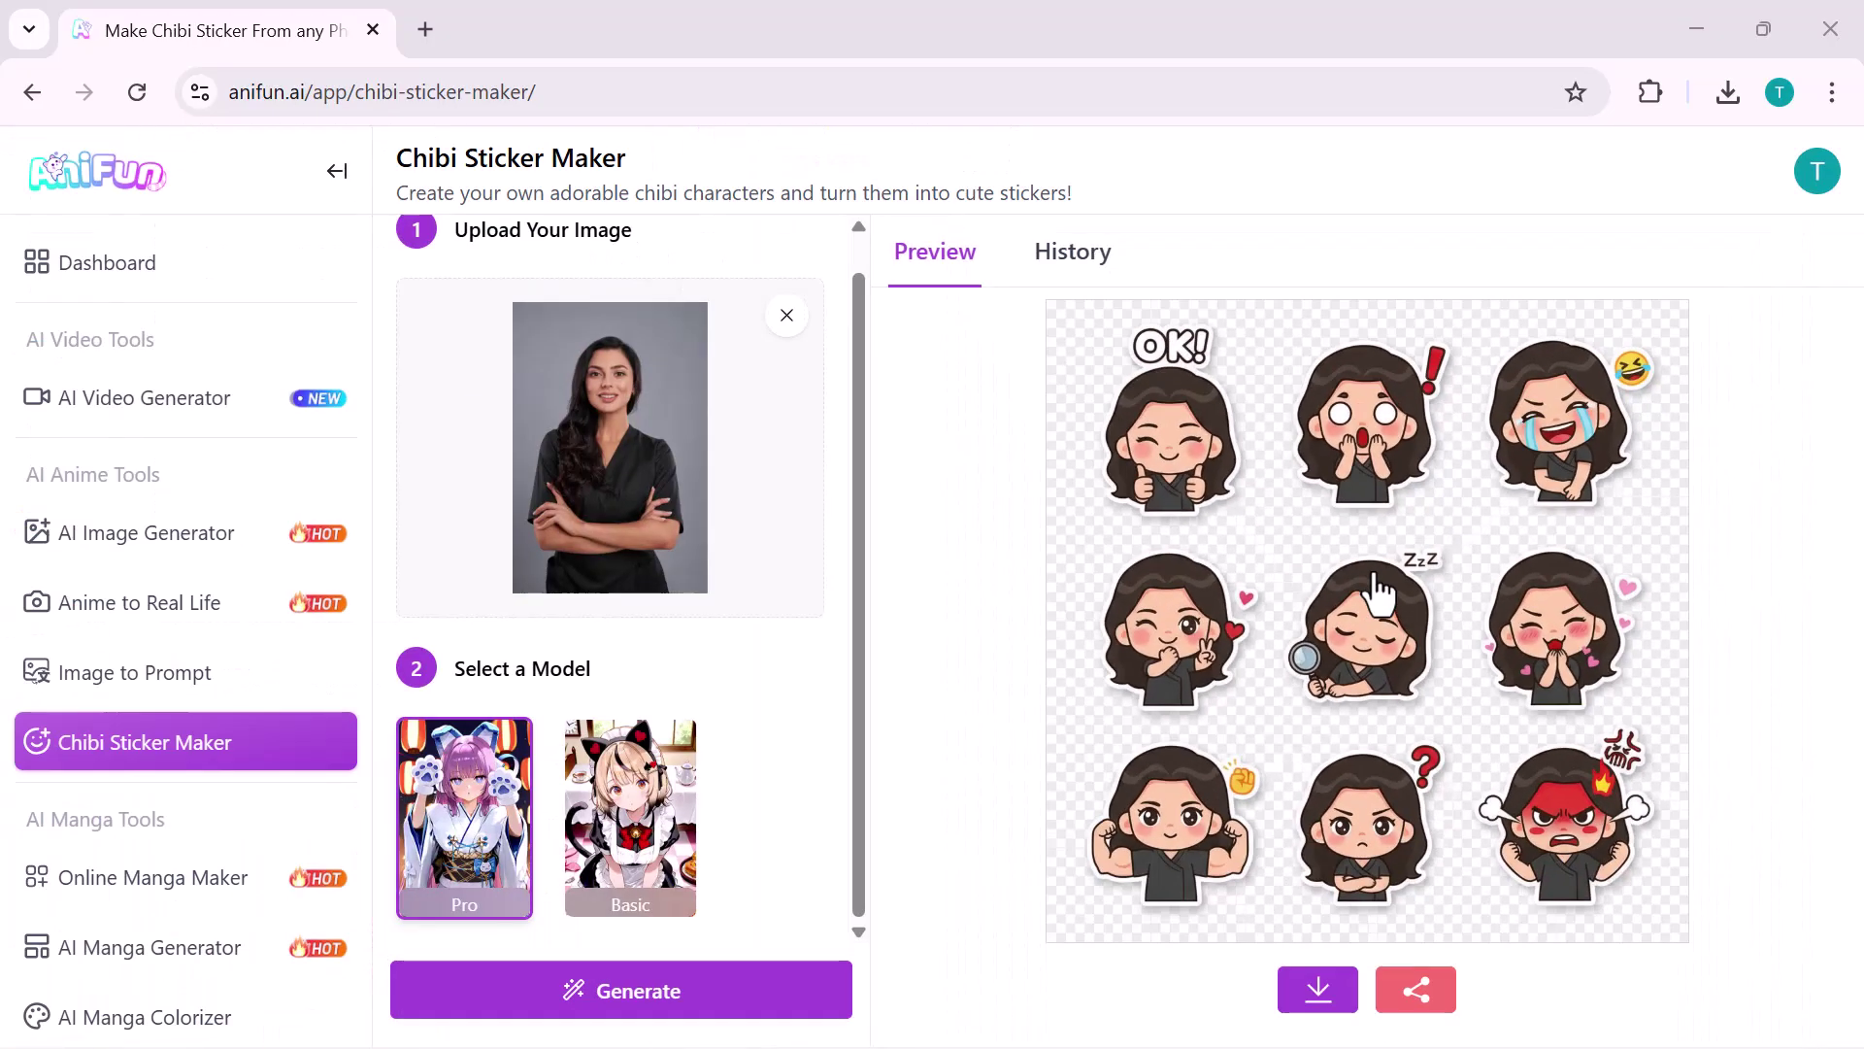
Step: Preview the nine-sticker sheet enlarged, then download the sheet image
left_click(1385, 688)
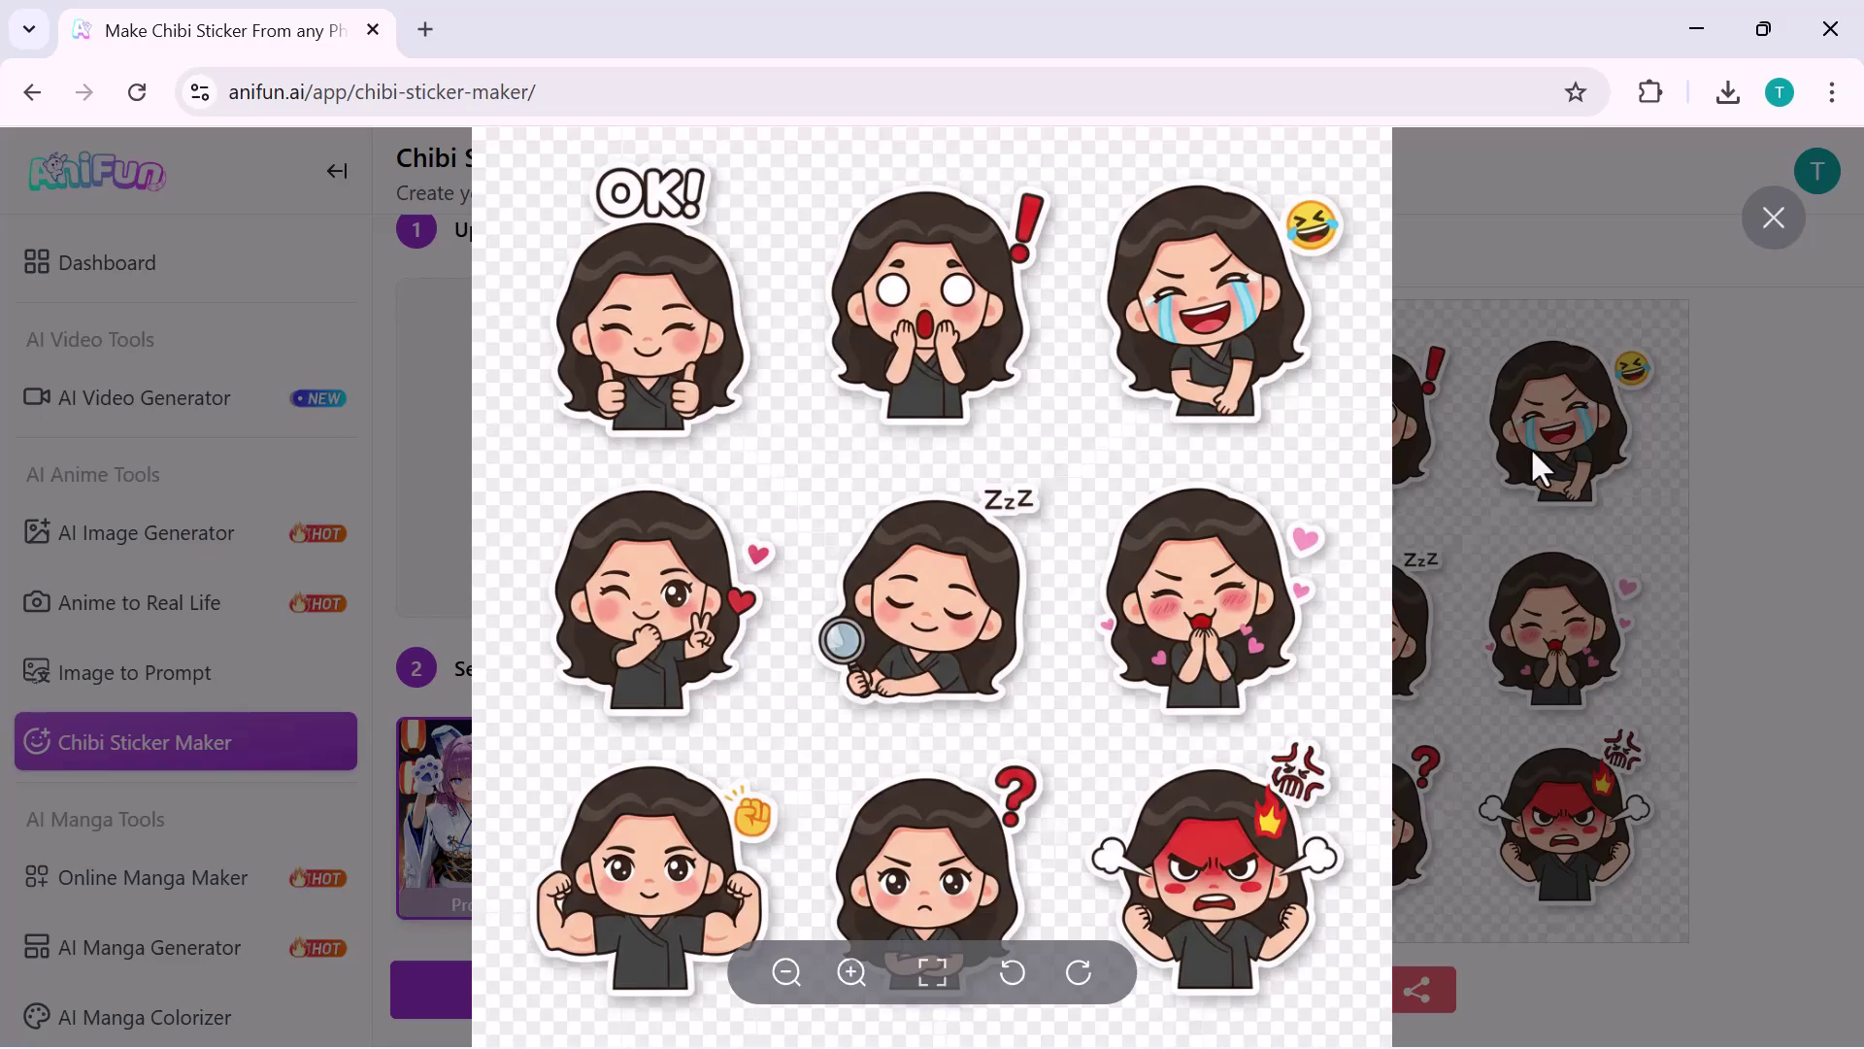
left_click(1772, 219)
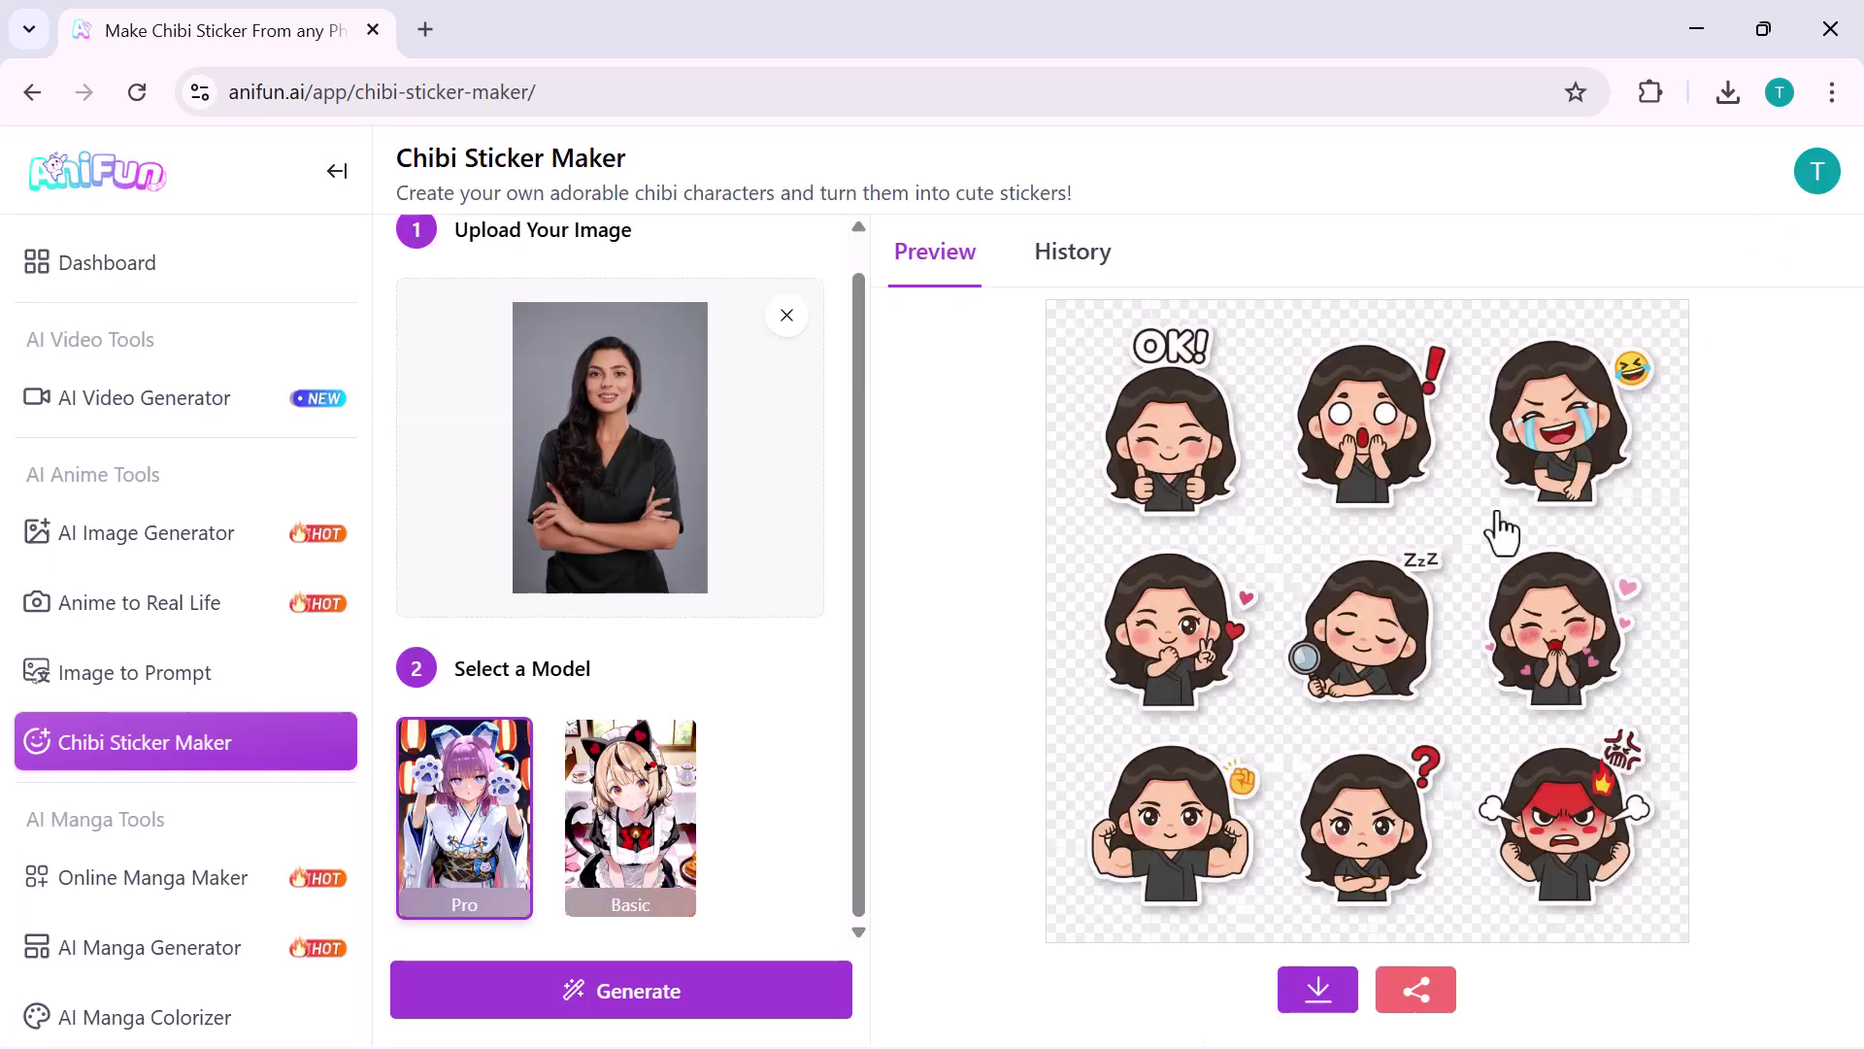
left_click(1308, 999)
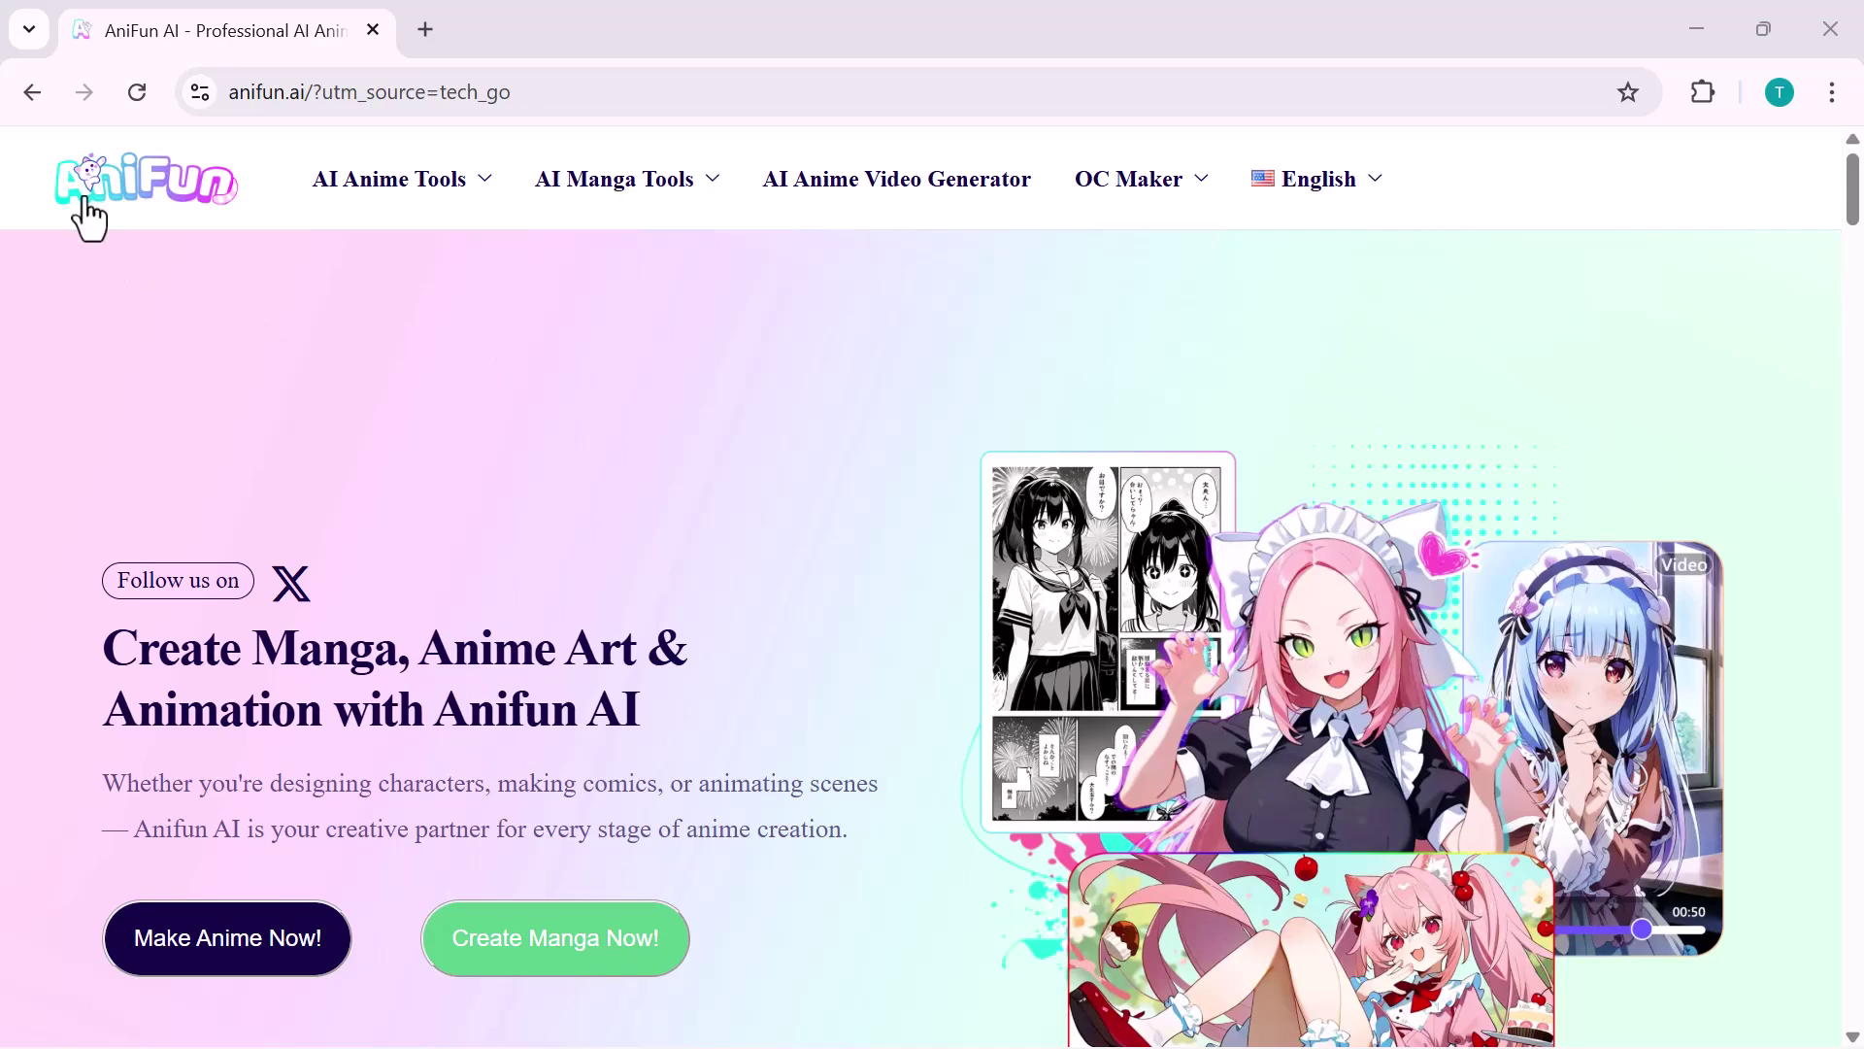
scroll(240, 555, "down", 2)
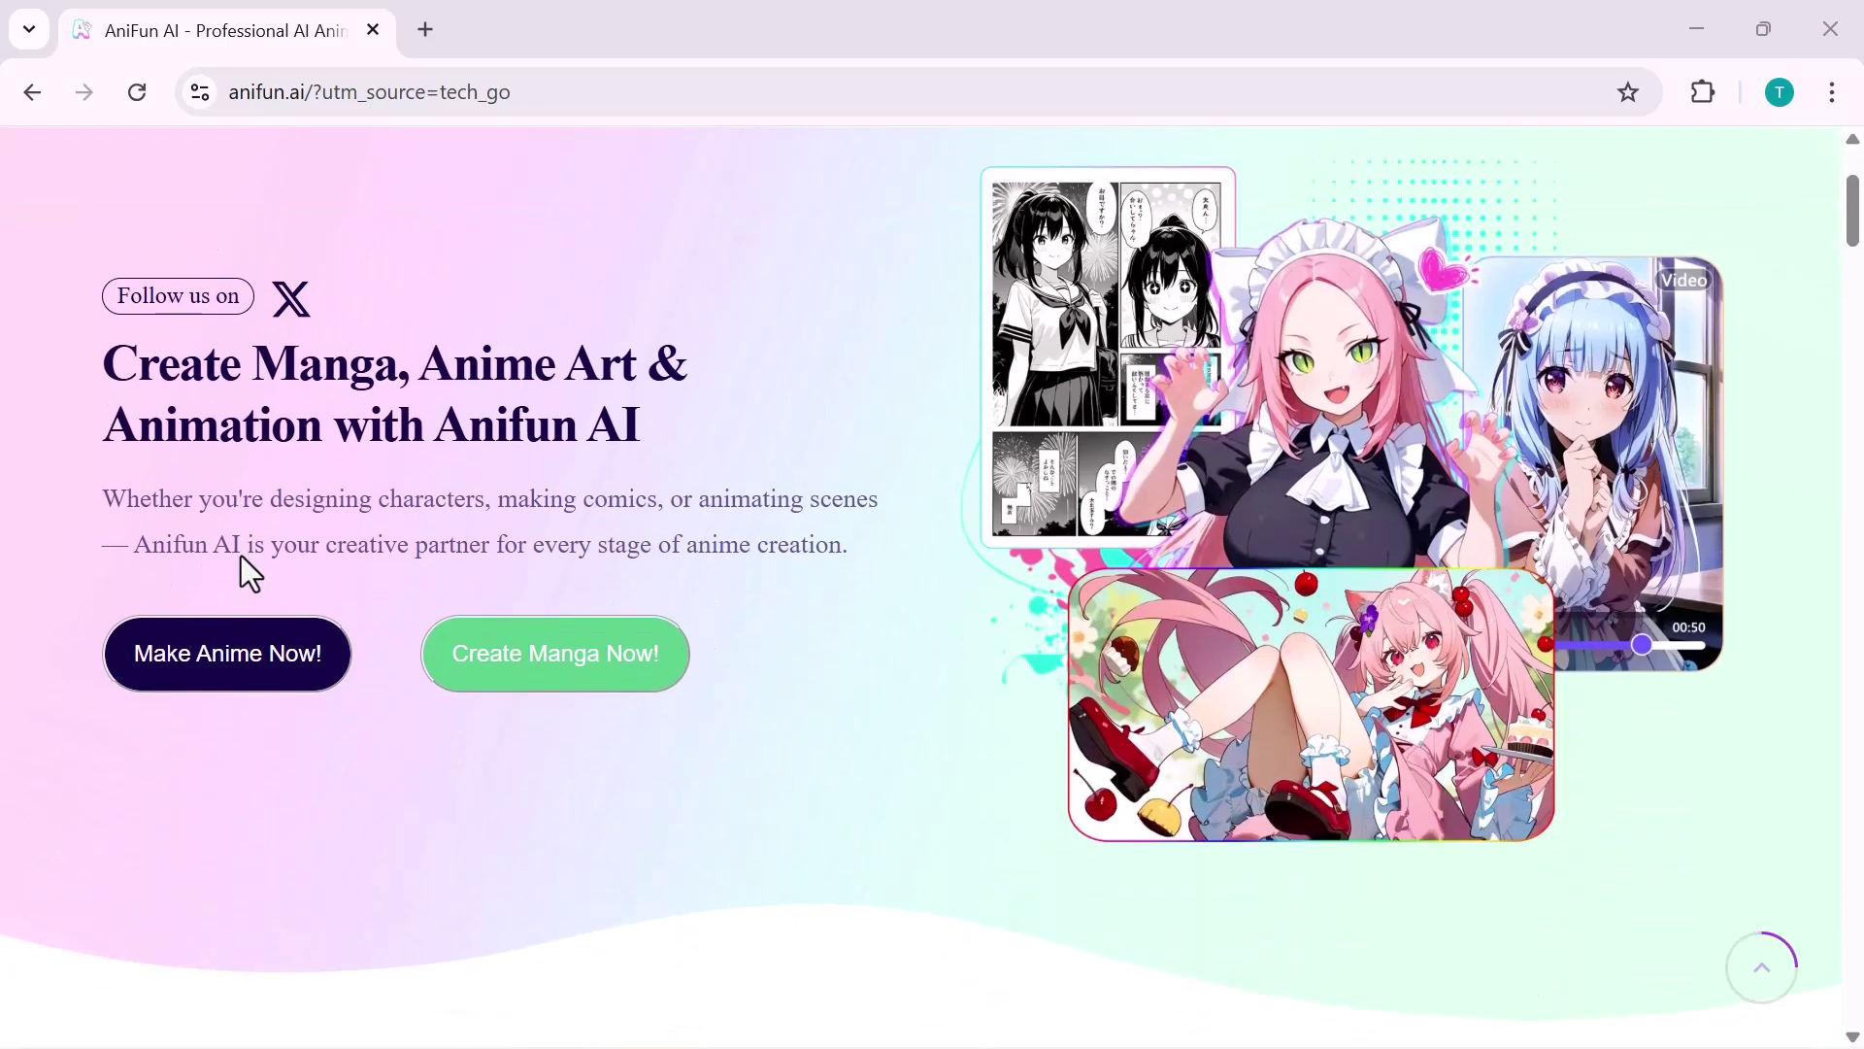
scroll(241, 554, "down", 2)
scroll(241, 555, "down", 2)
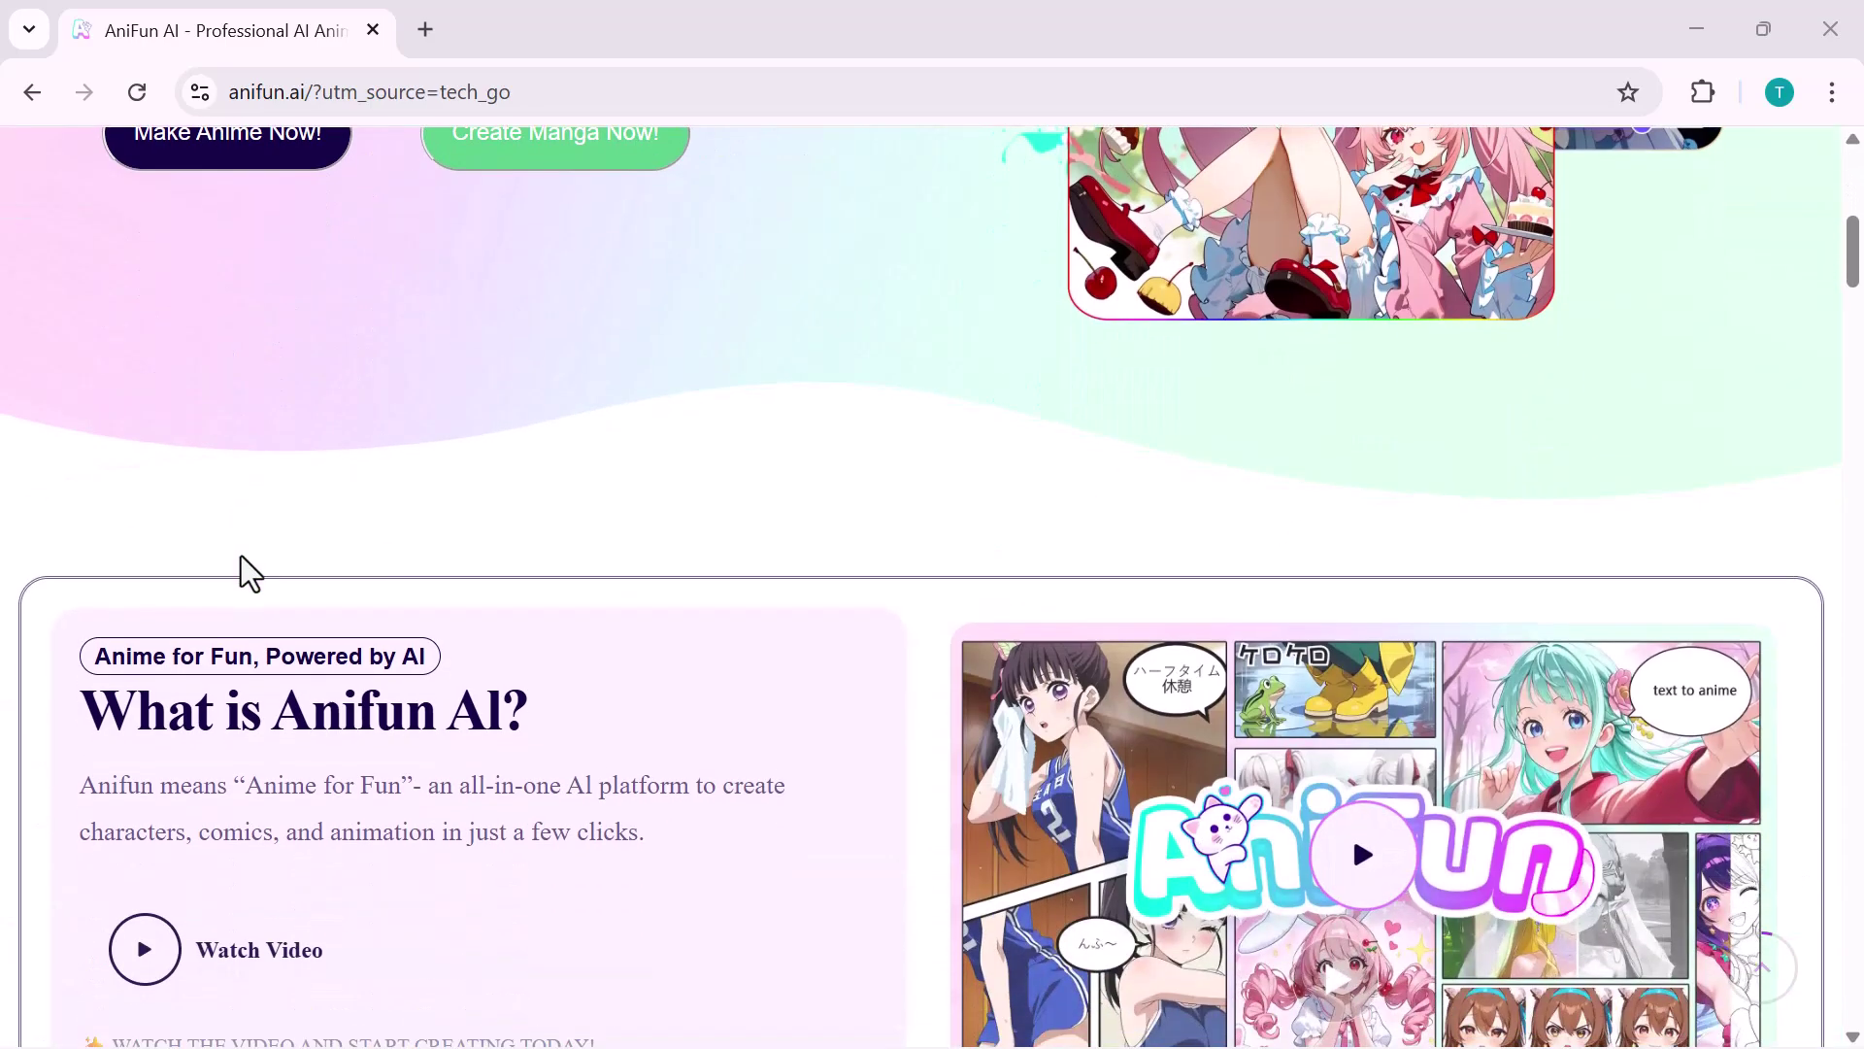
scroll(241, 556, "down", 3)
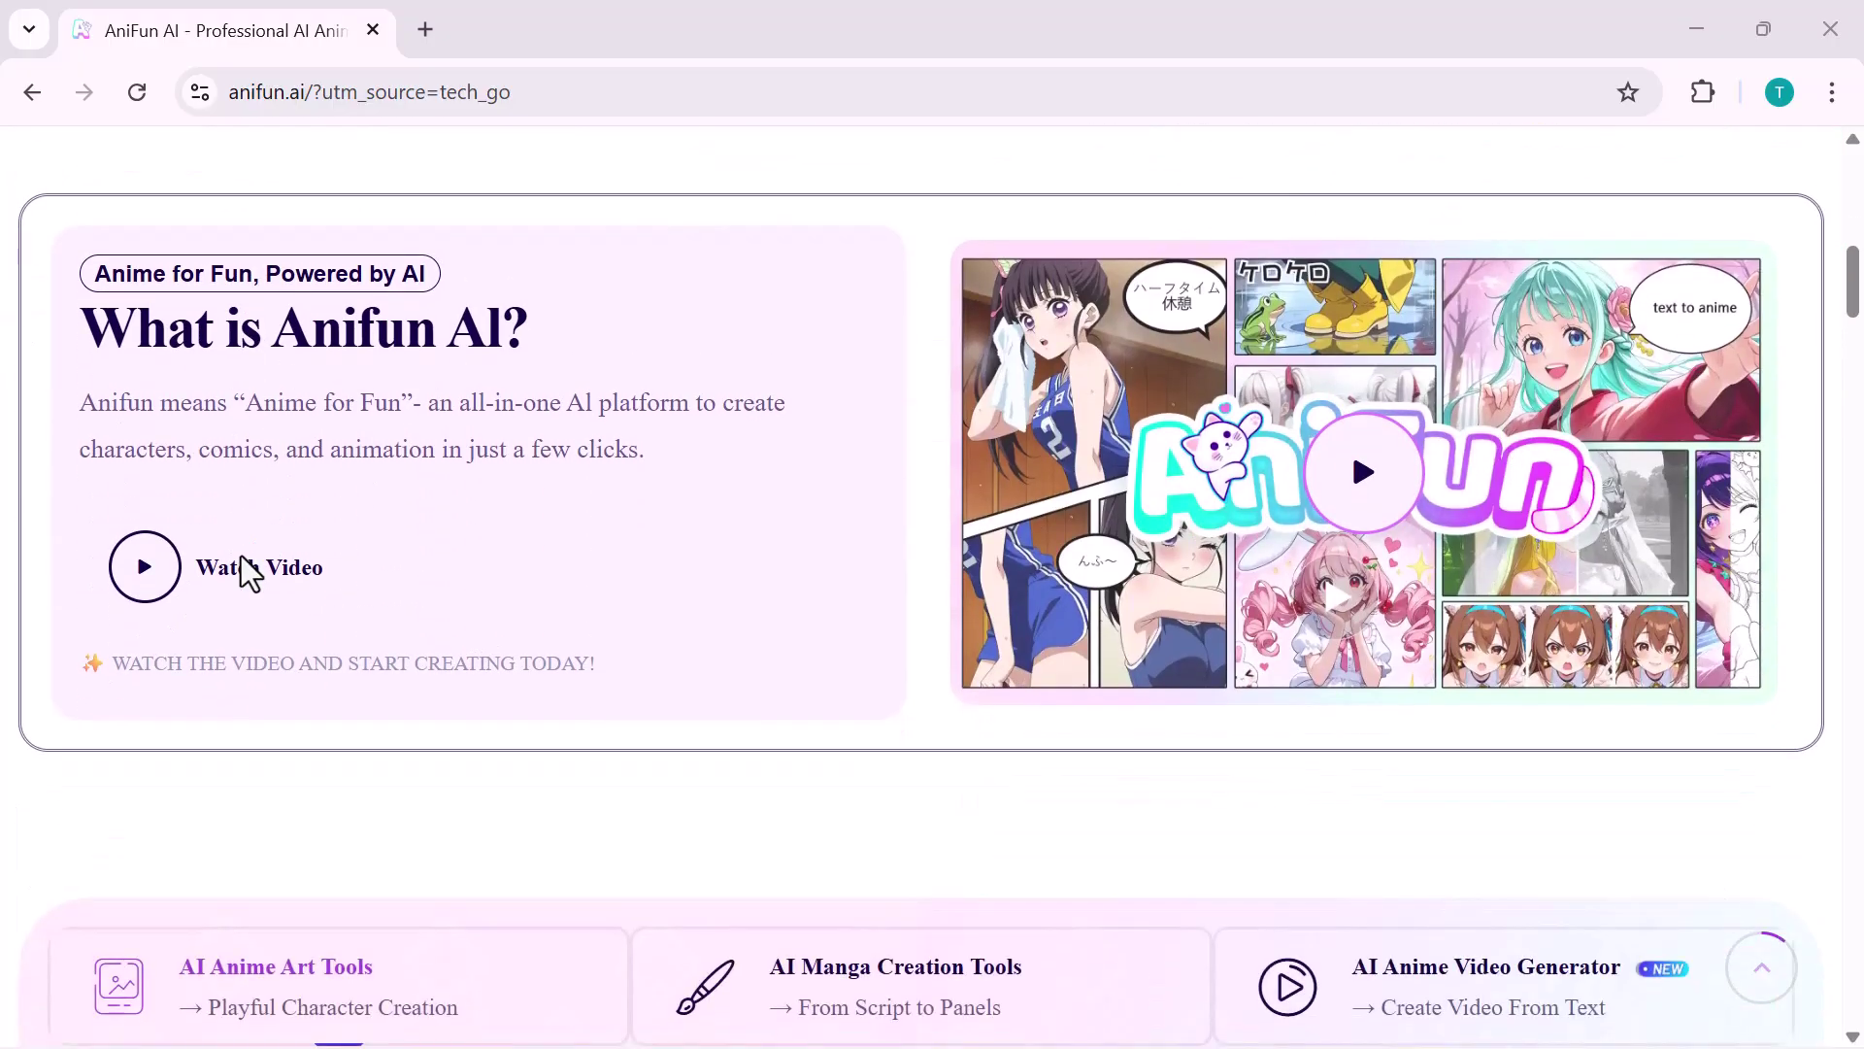
scroll(241, 554, "down", 1)
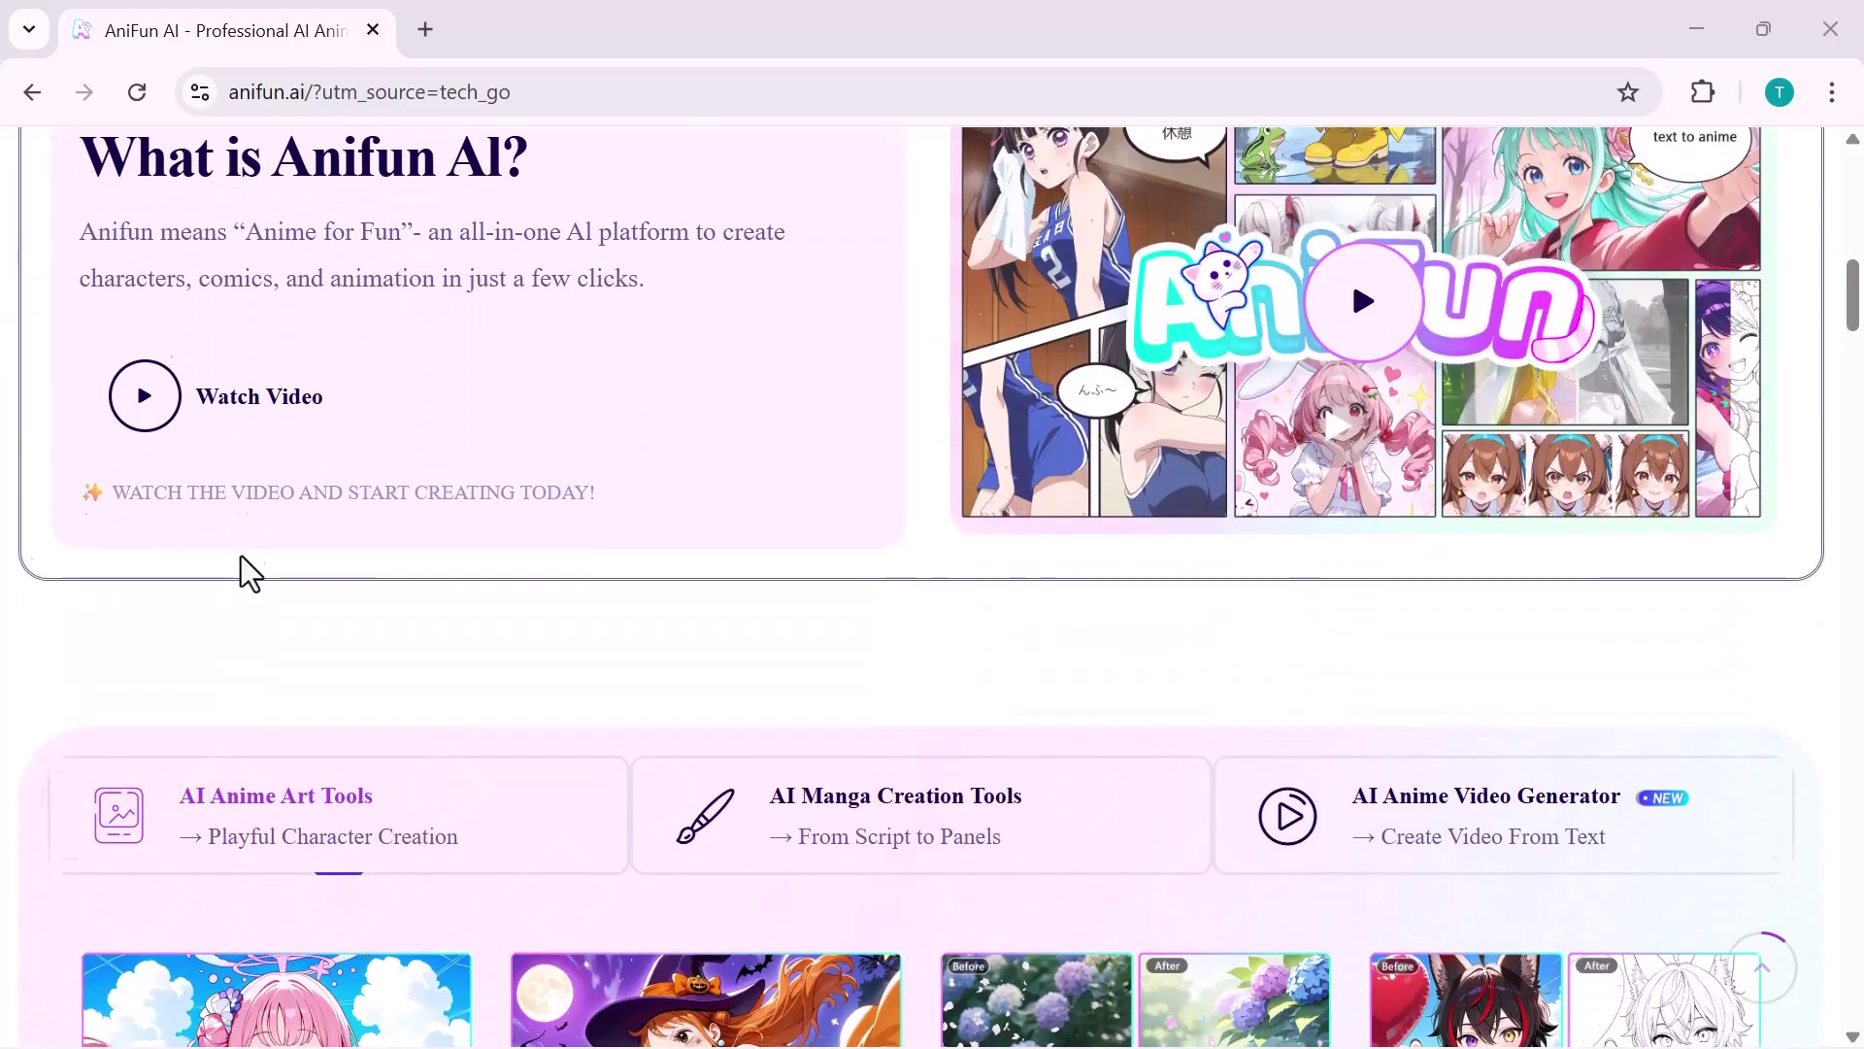
scroll(241, 555, "down", 3)
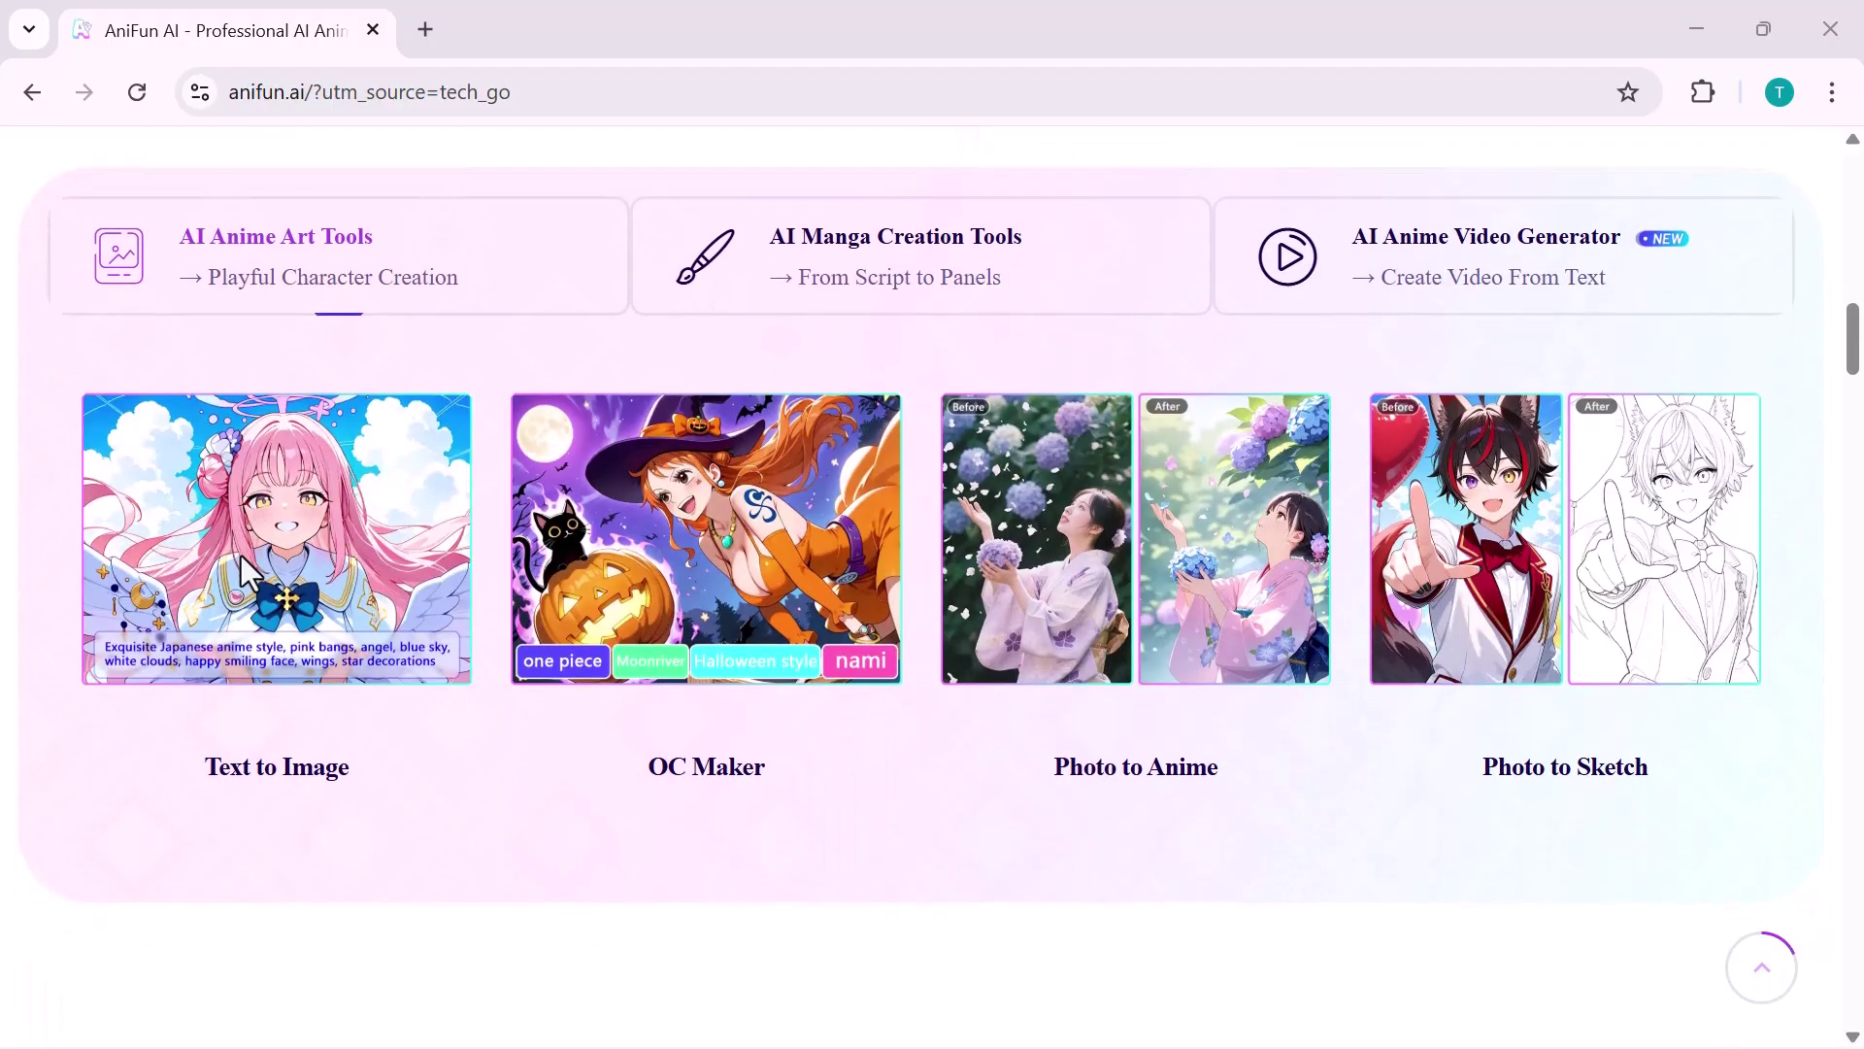
scroll(243, 570, "down", 2)
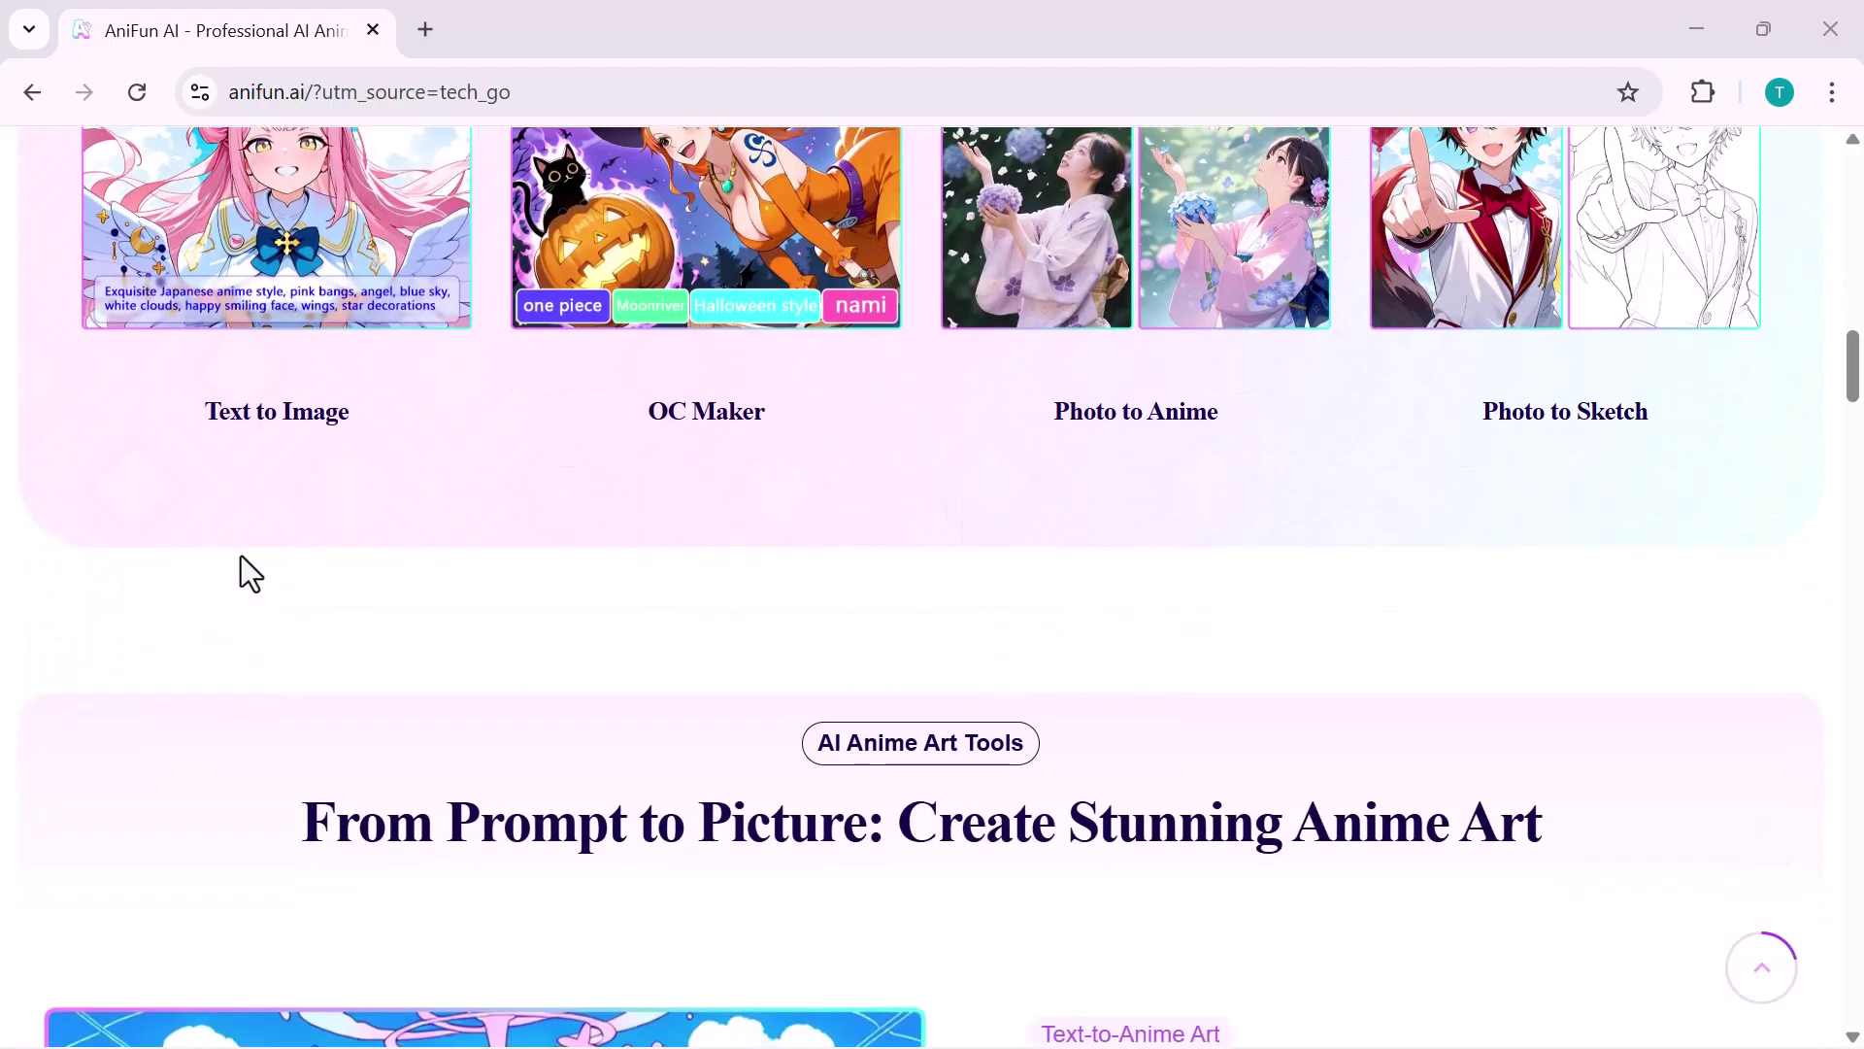
scroll(243, 570, "down", 2)
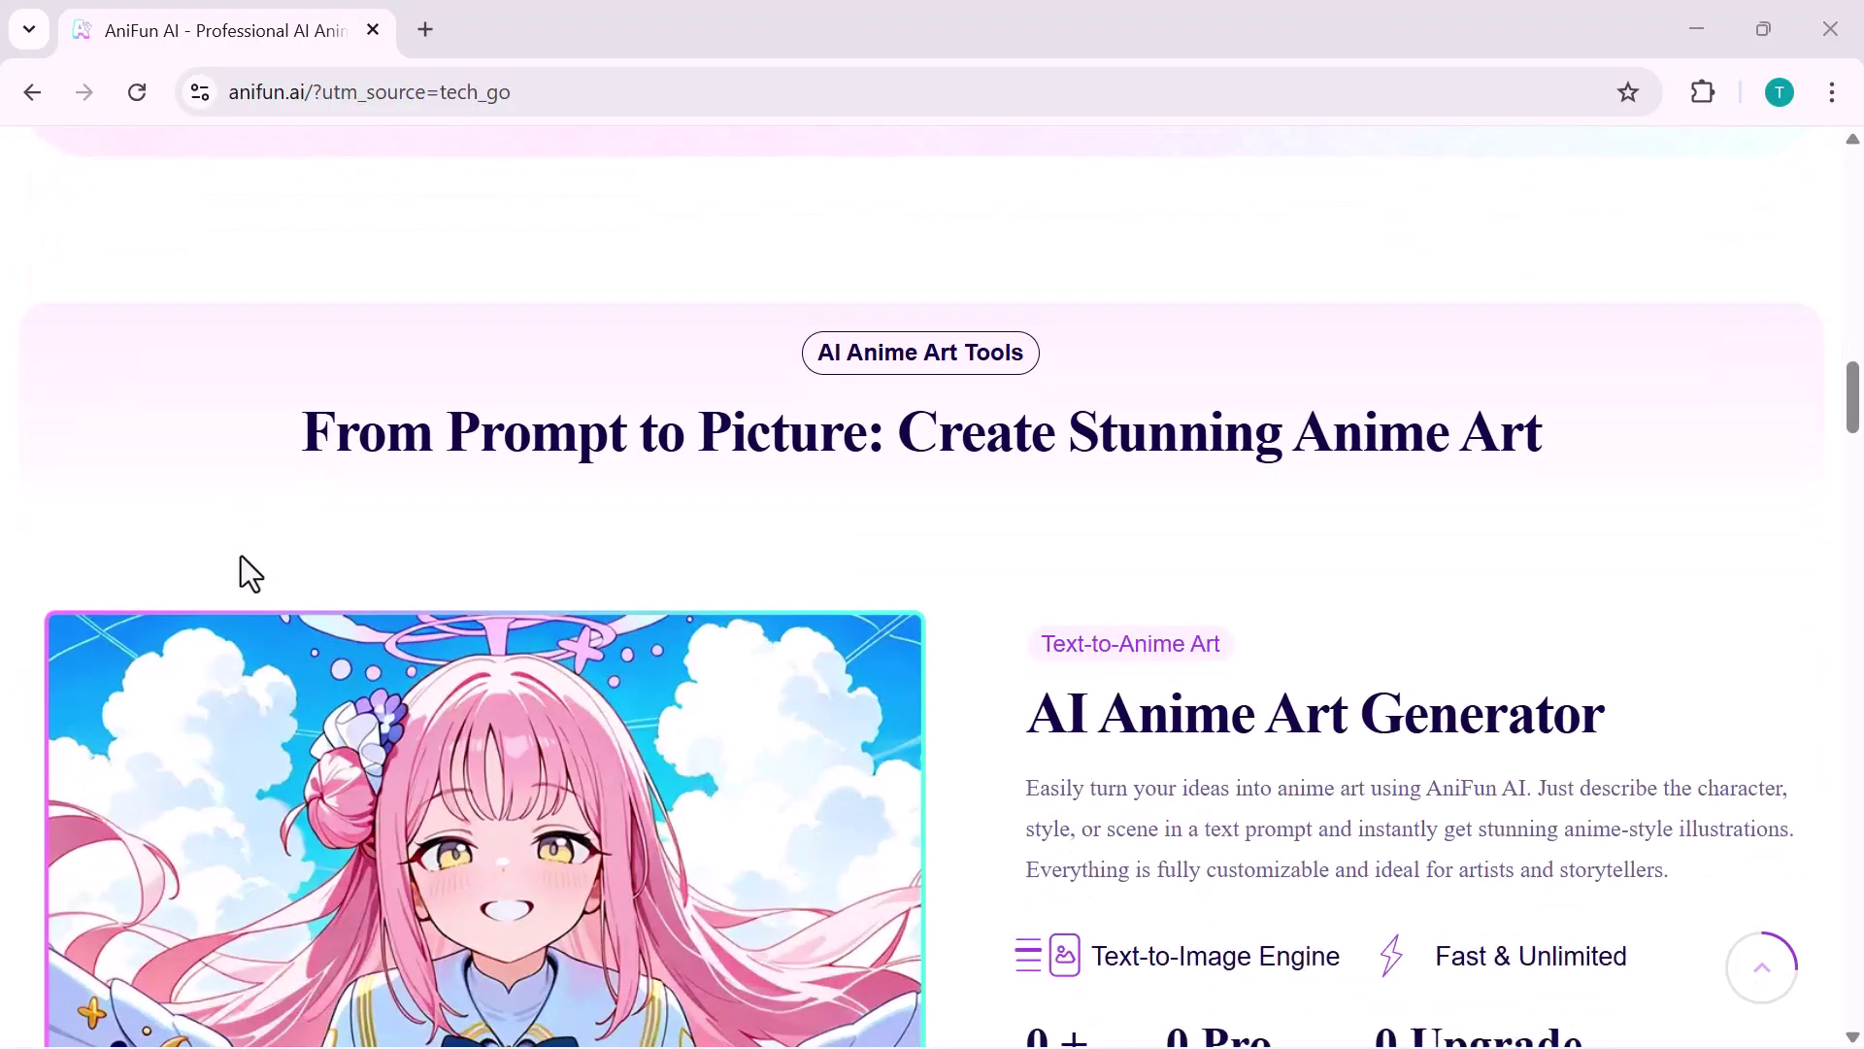
scroll(244, 570, "down", 1)
scroll(241, 555, "down", 1)
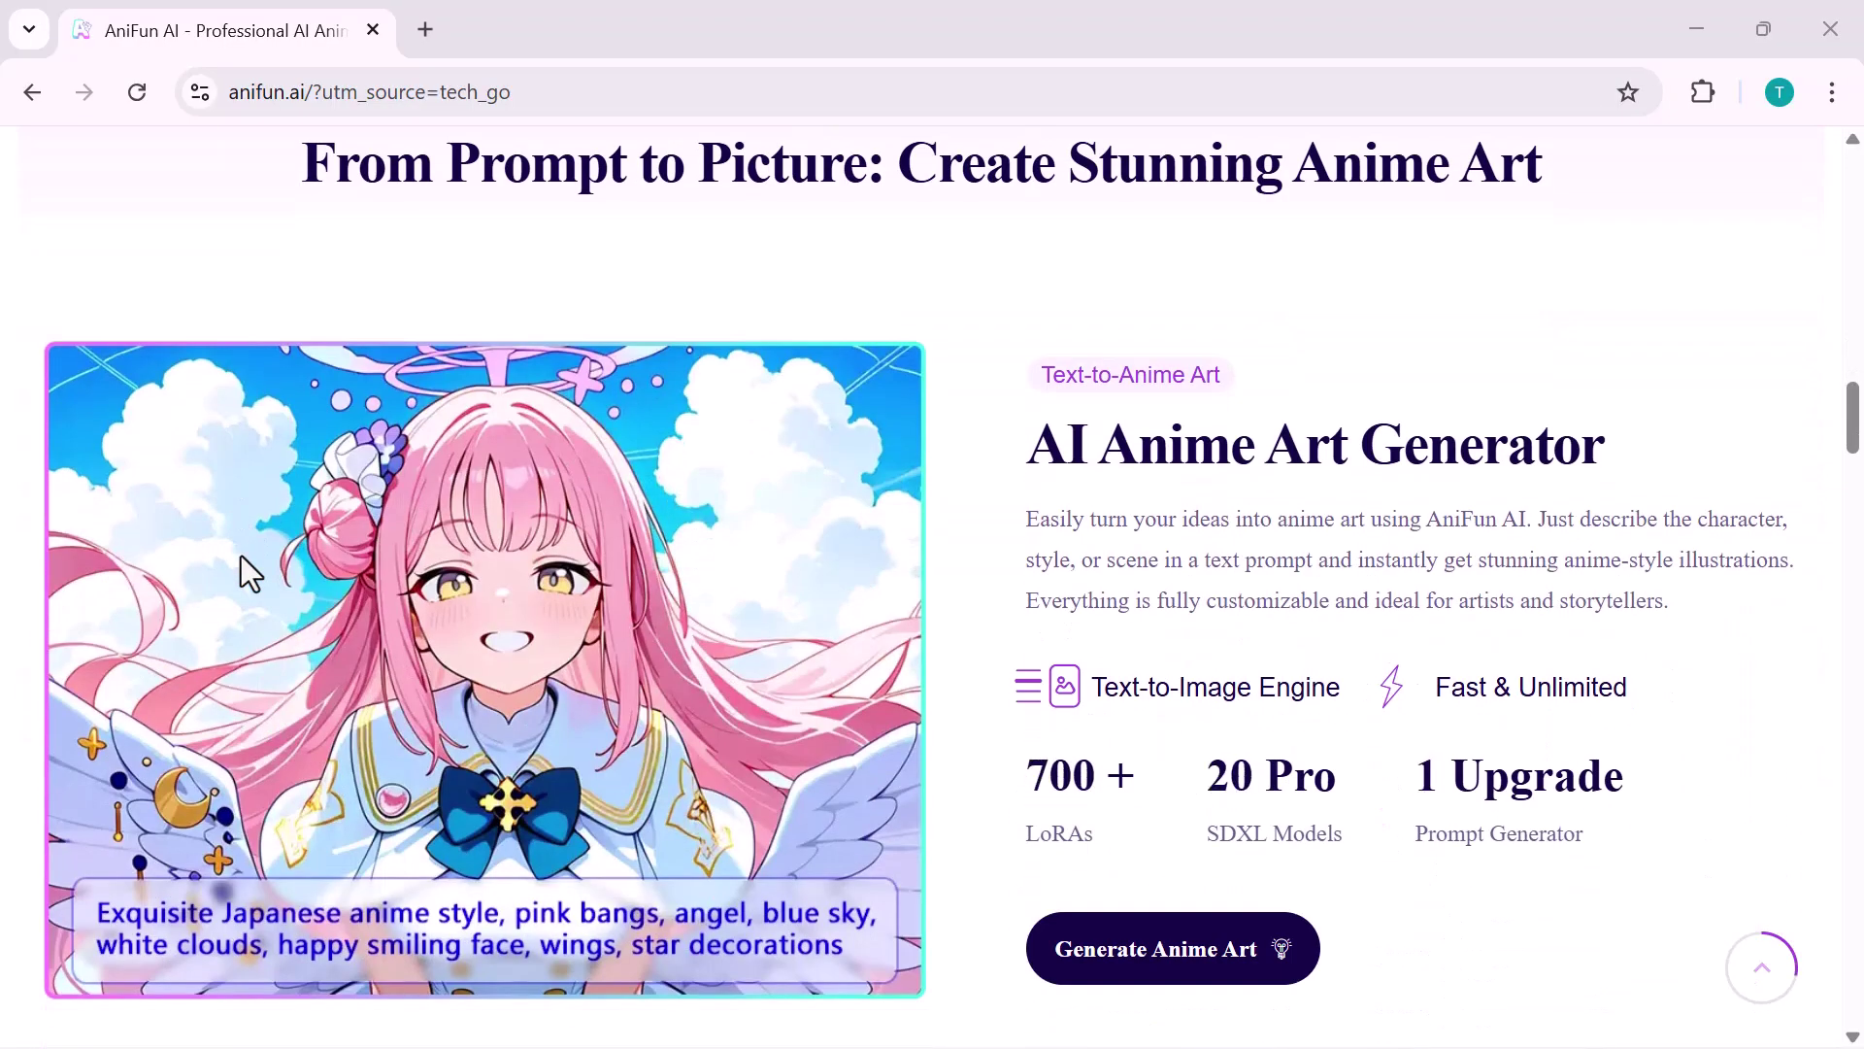